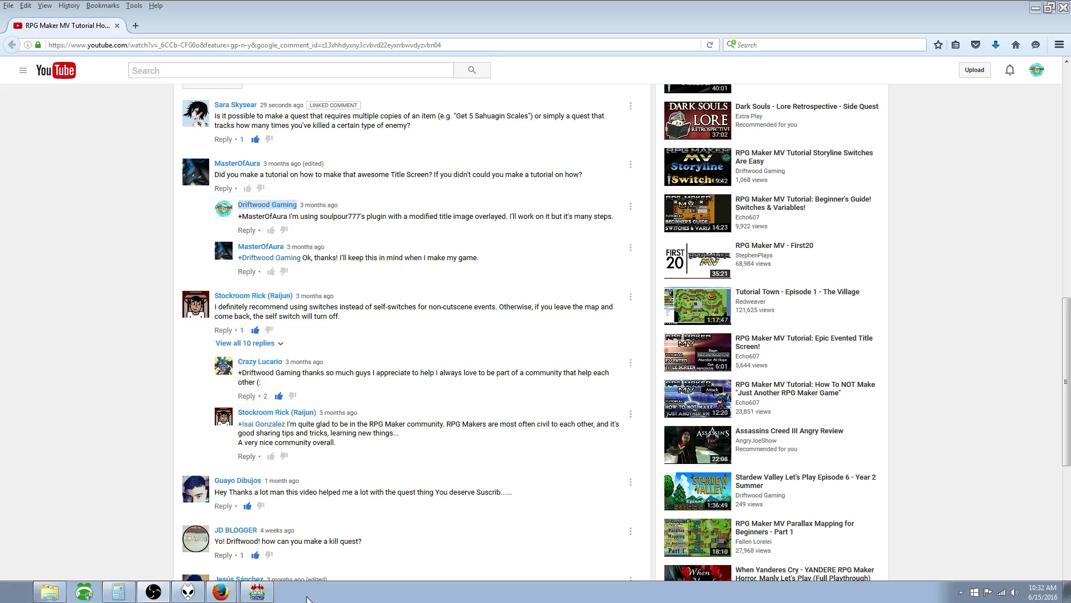
# Step: Bring RPG Maker MV's Database, showing the Evil Knight troop, in front of the browser
pyautogui.click(258, 592)
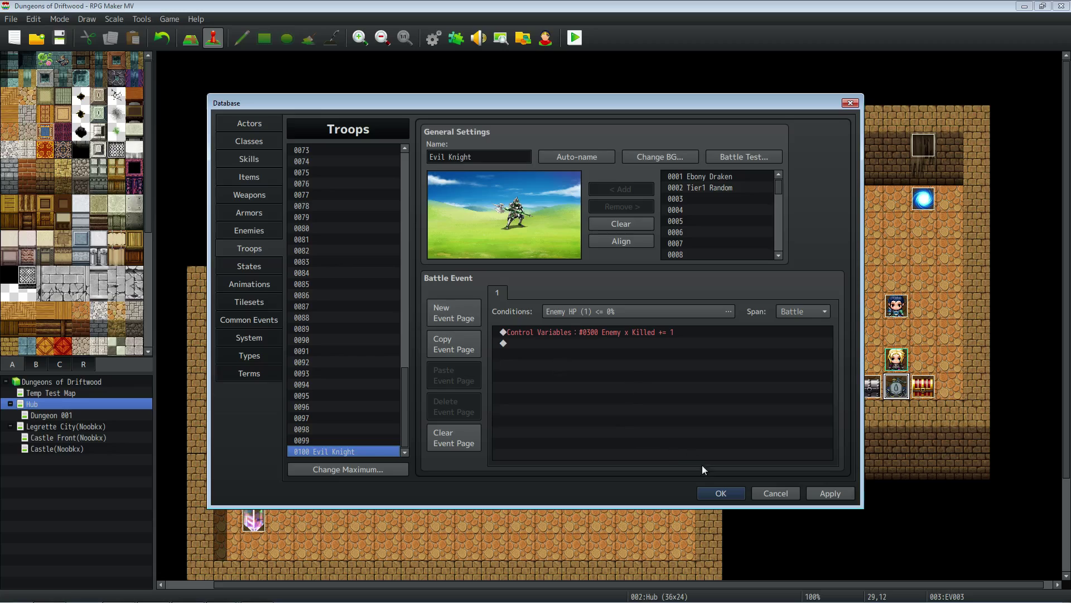
# Step: Close the Database and open the Krumthi Kross event to inspect its kill-count branch
pyautogui.click(721, 494)
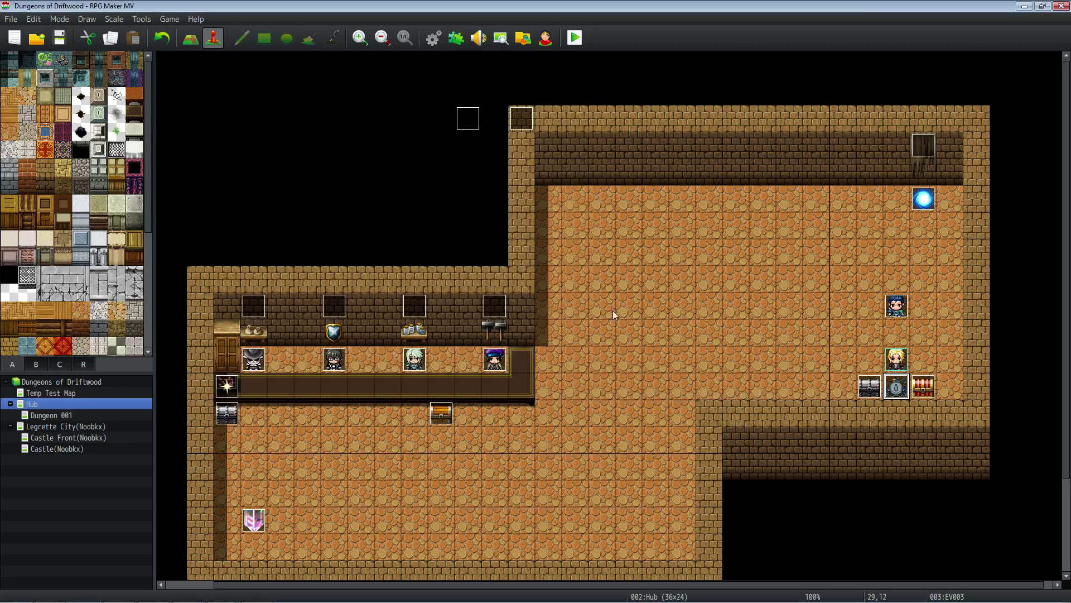
pyautogui.doubleClick(896, 306)
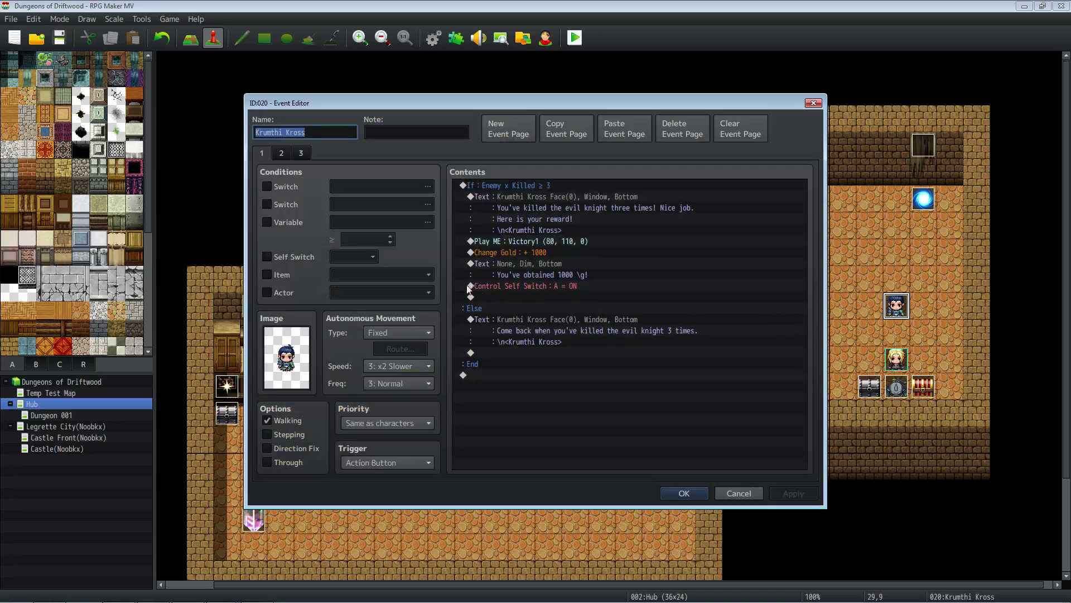
pyautogui.click(541, 198)
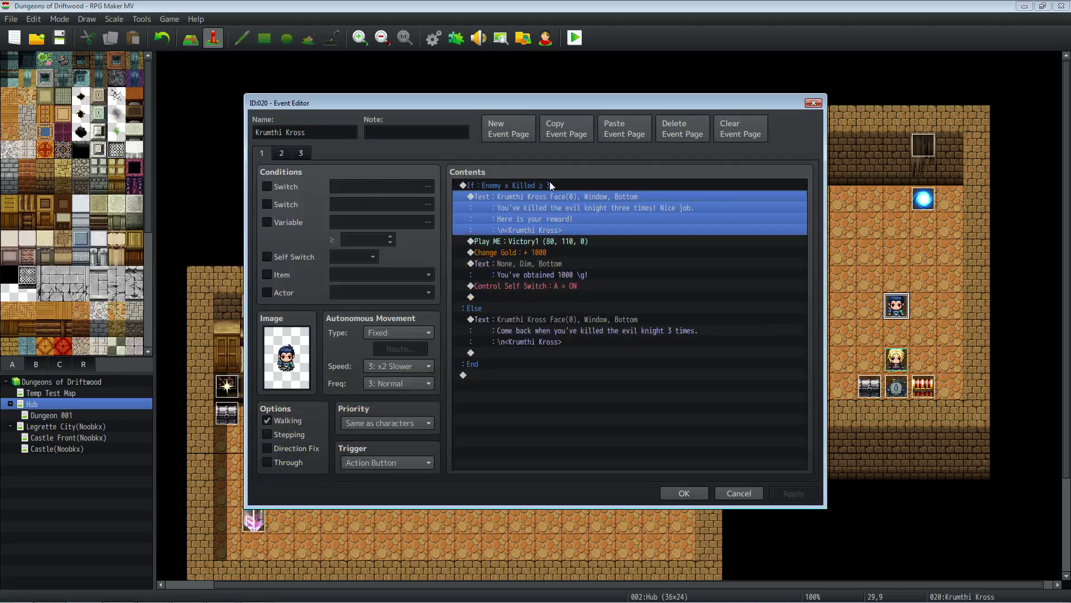
pyautogui.click(550, 183)
pyautogui.click(536, 267)
pyautogui.click(521, 189)
# Step: Review the branch condition, keeping it at Enemy x Killed ≥ 3 unchanged
pyautogui.rightClick(522, 189)
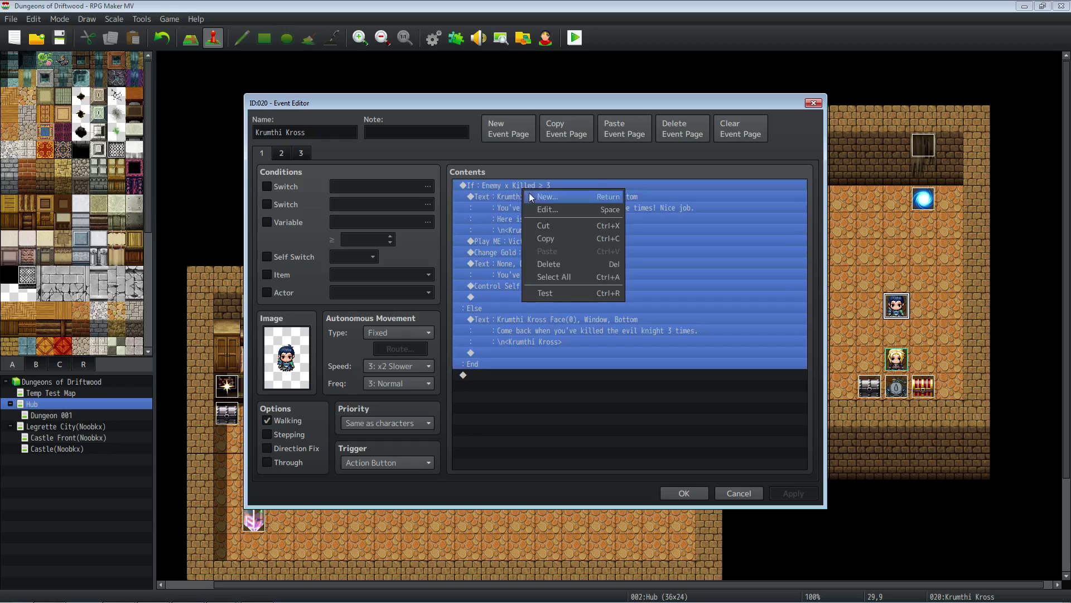
pyautogui.click(534, 211)
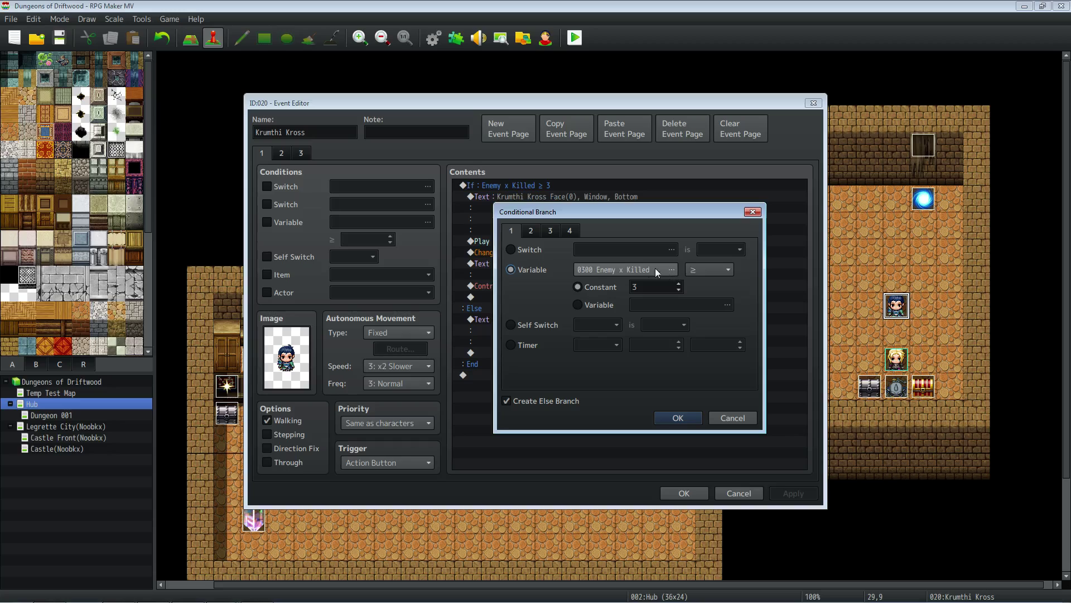
pyautogui.click(672, 270)
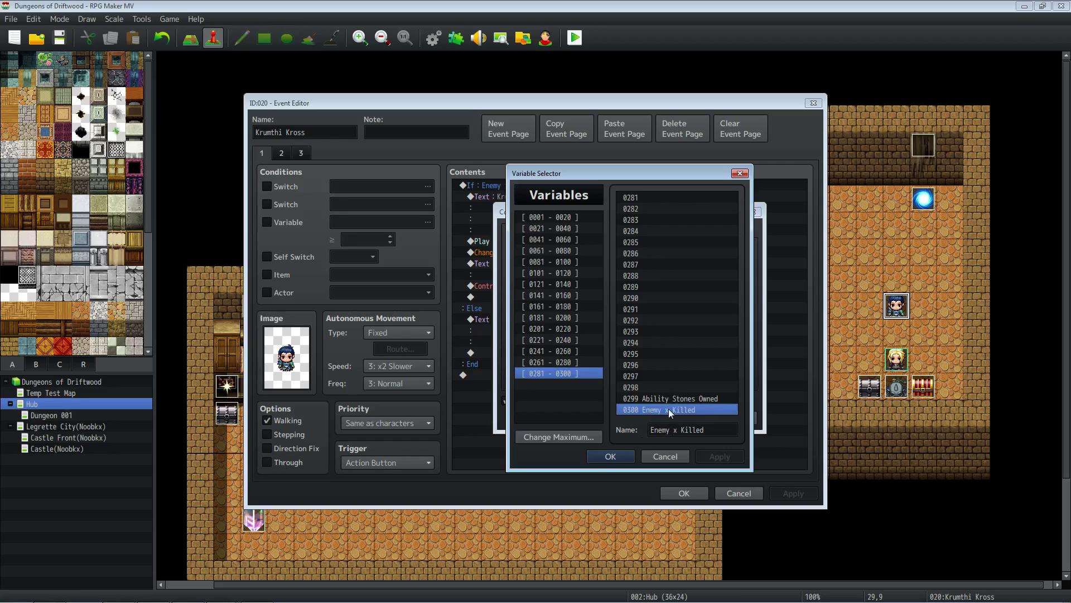
pyautogui.click(610, 456)
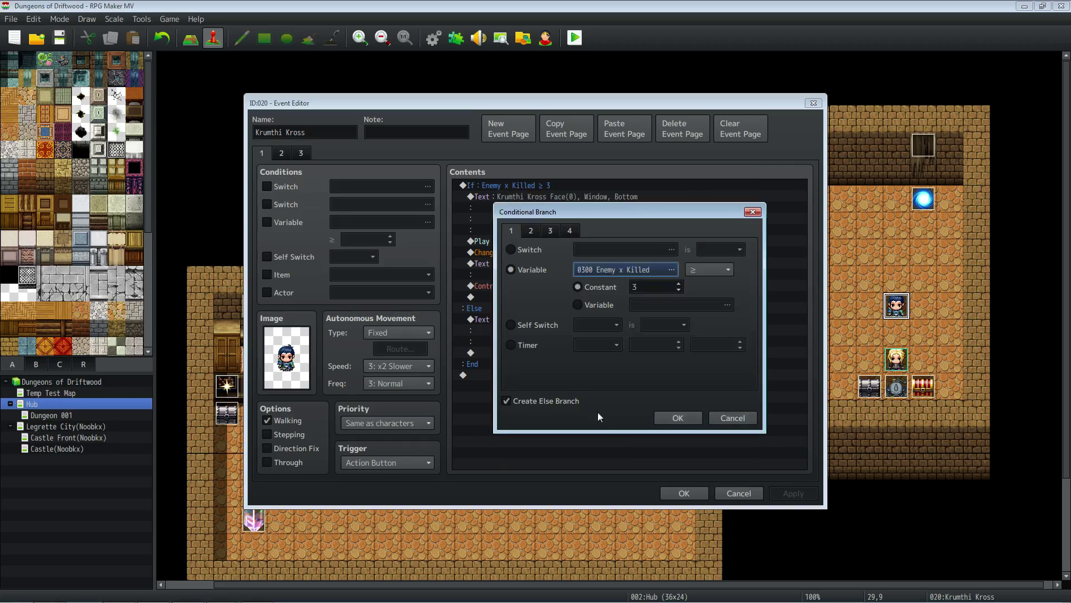
pyautogui.doubleClick(653, 290)
pyautogui.write('5')
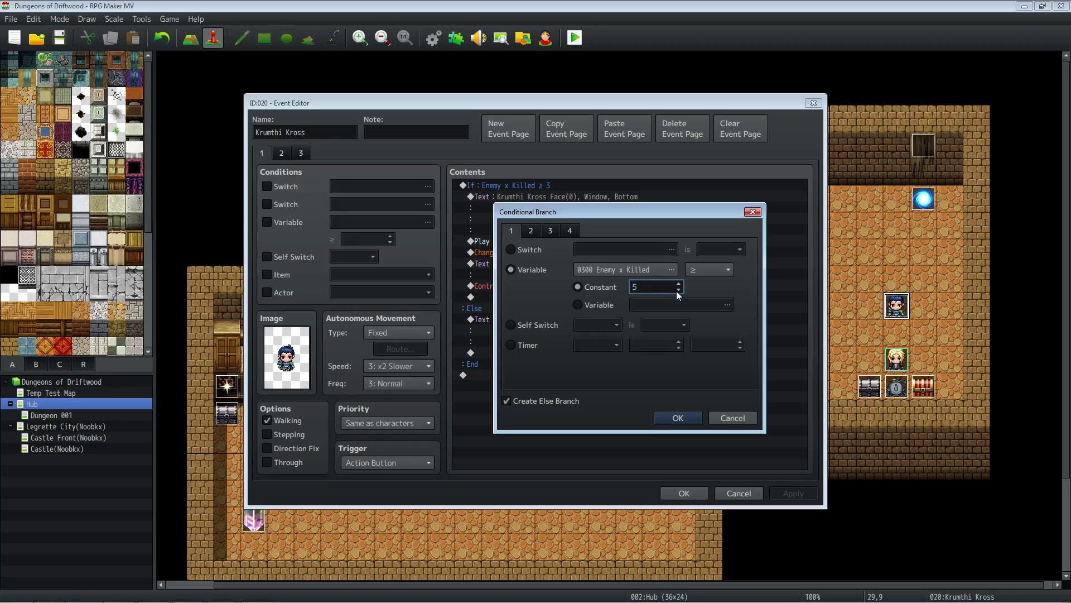
pyautogui.press('BackSpace')
pyautogui.click(677, 418)
pyautogui.click(523, 268)
pyautogui.click(593, 206)
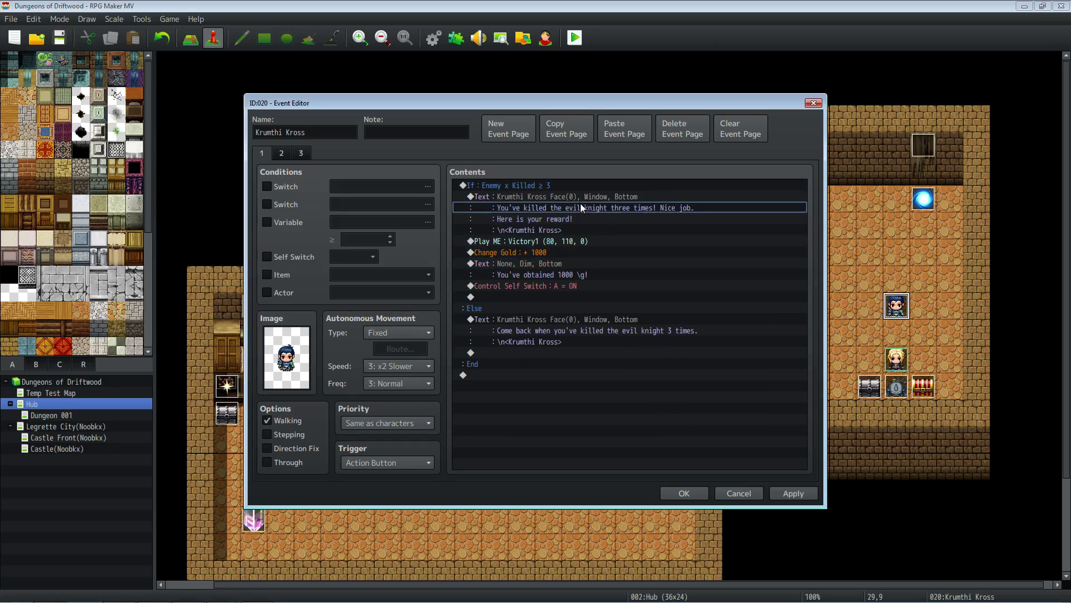
pyautogui.rightClick(581, 196)
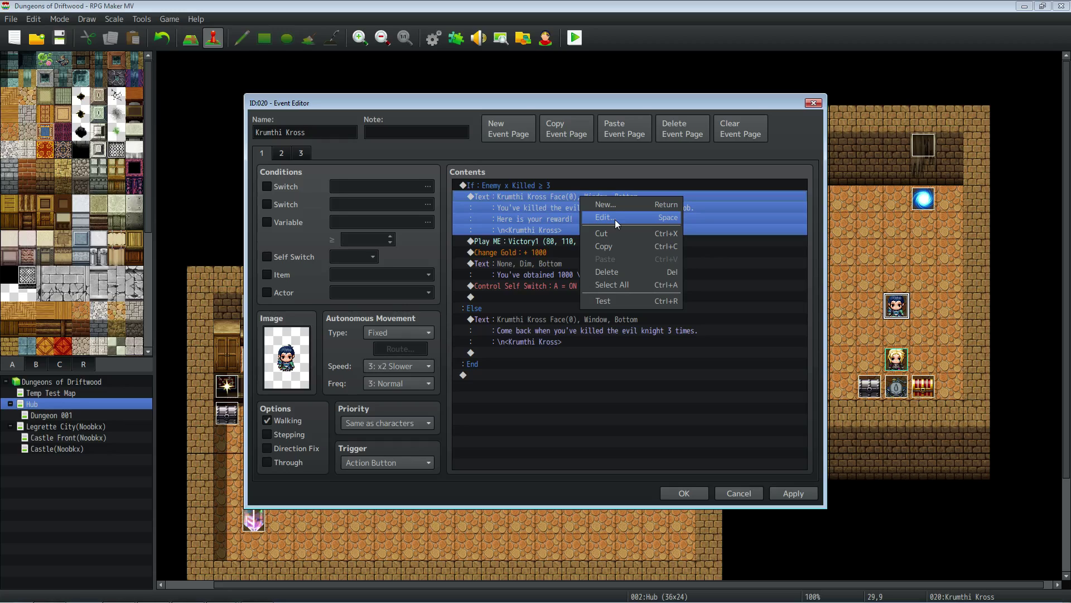
pyautogui.click(615, 219)
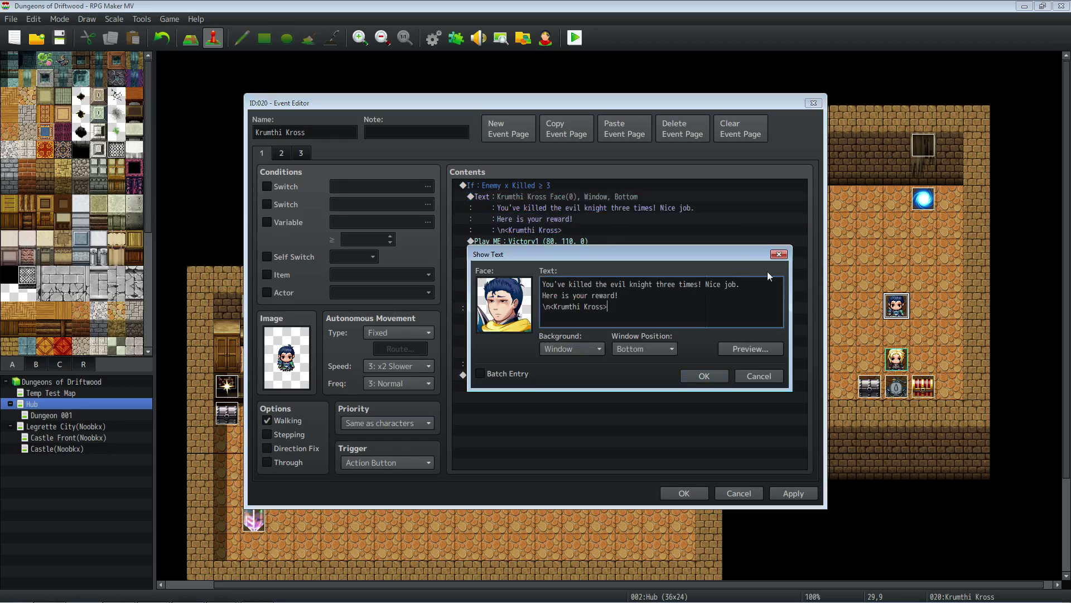
pyautogui.moveTo(687, 296); pyautogui.dragTo(530, 286)
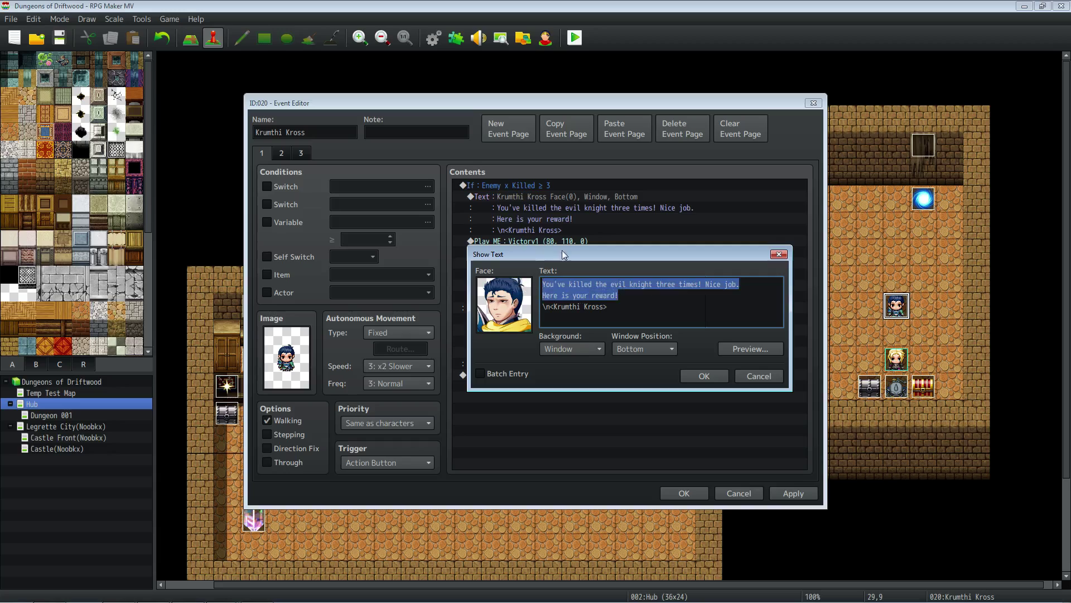
pyautogui.click(690, 305)
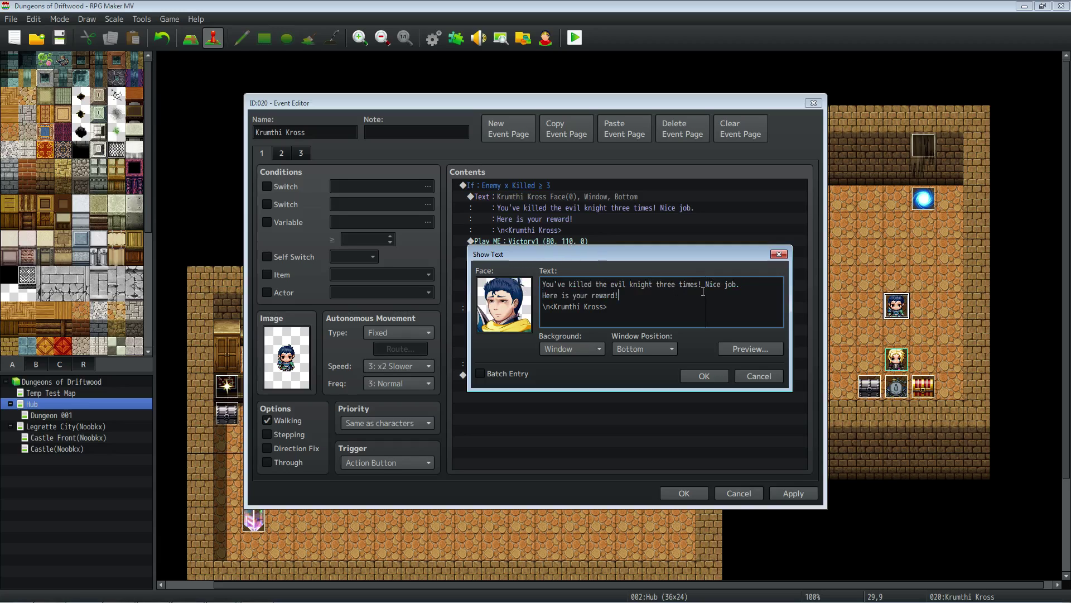
pyautogui.hotkey('ctrl', 'a')
pyautogui.click(652, 303)
pyautogui.click(702, 373)
pyautogui.click(554, 241)
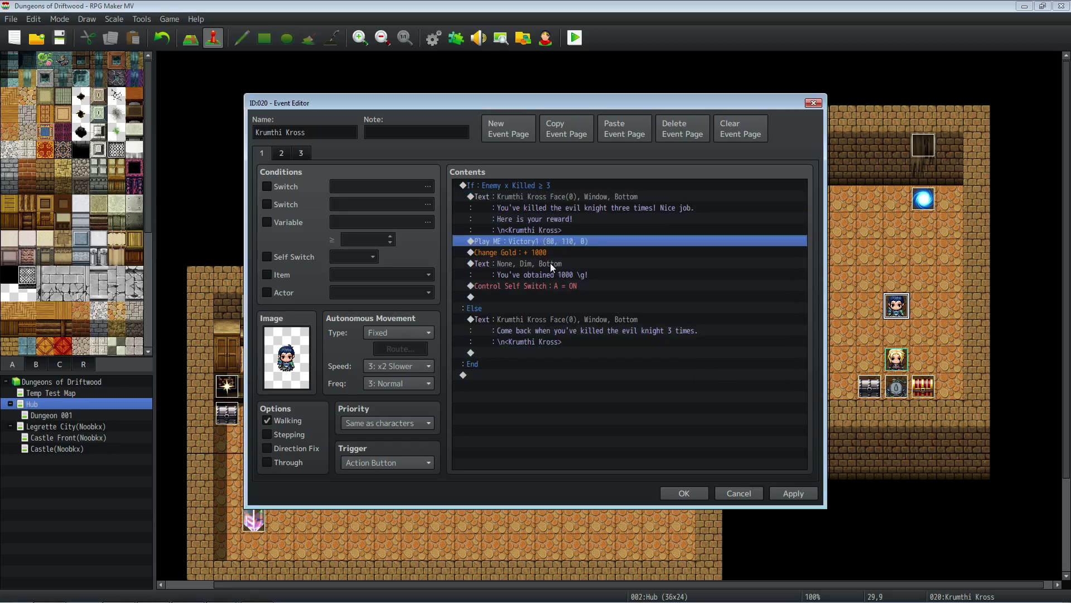
pyautogui.click(540, 252)
pyautogui.click(567, 272)
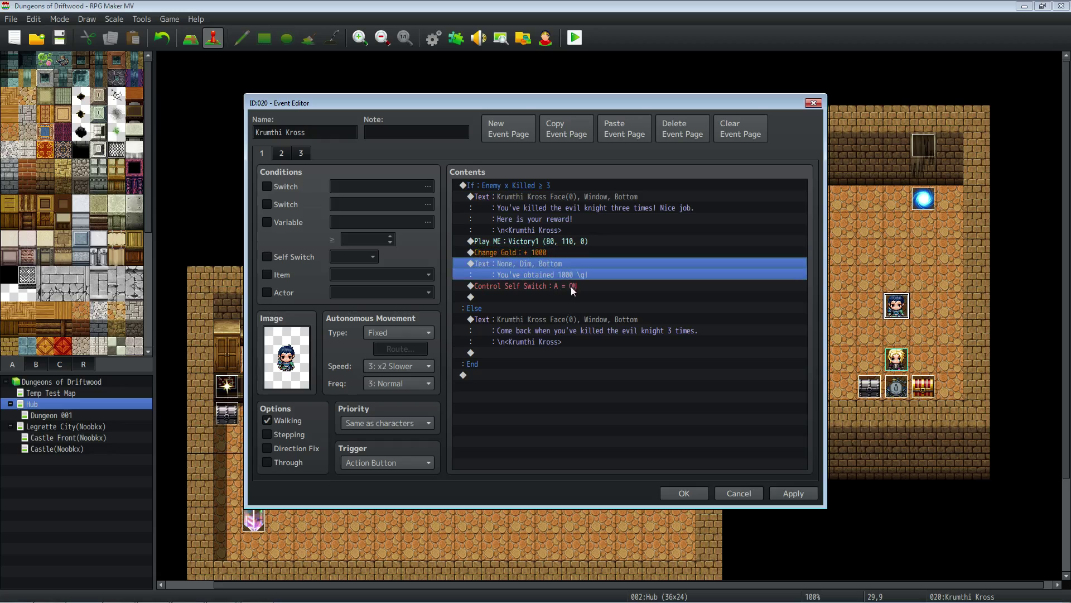
pyautogui.click(589, 286)
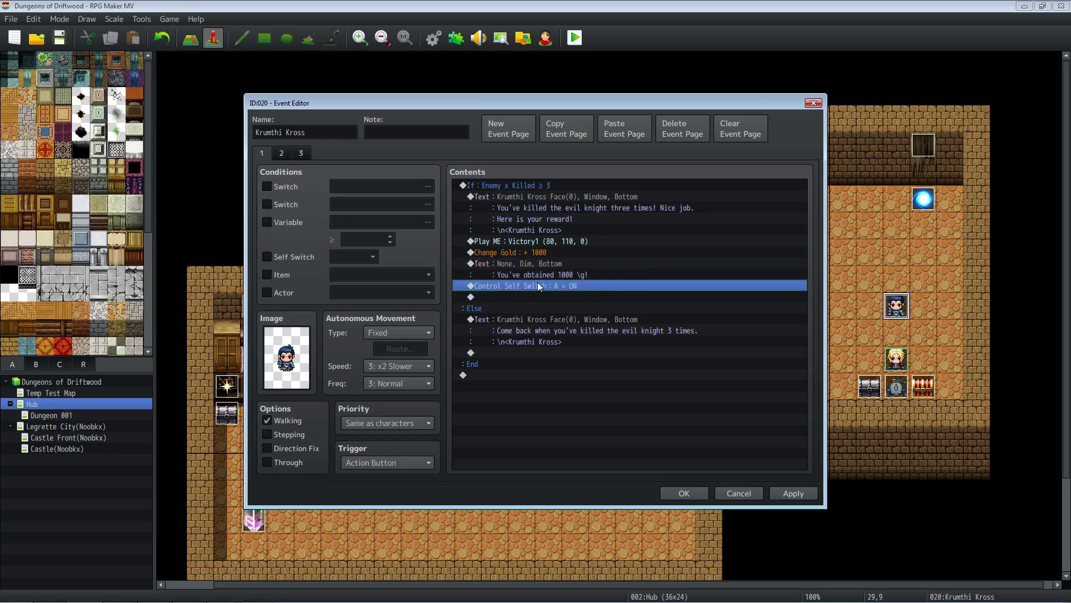
pyautogui.rightClick(524, 296)
pyautogui.click(548, 298)
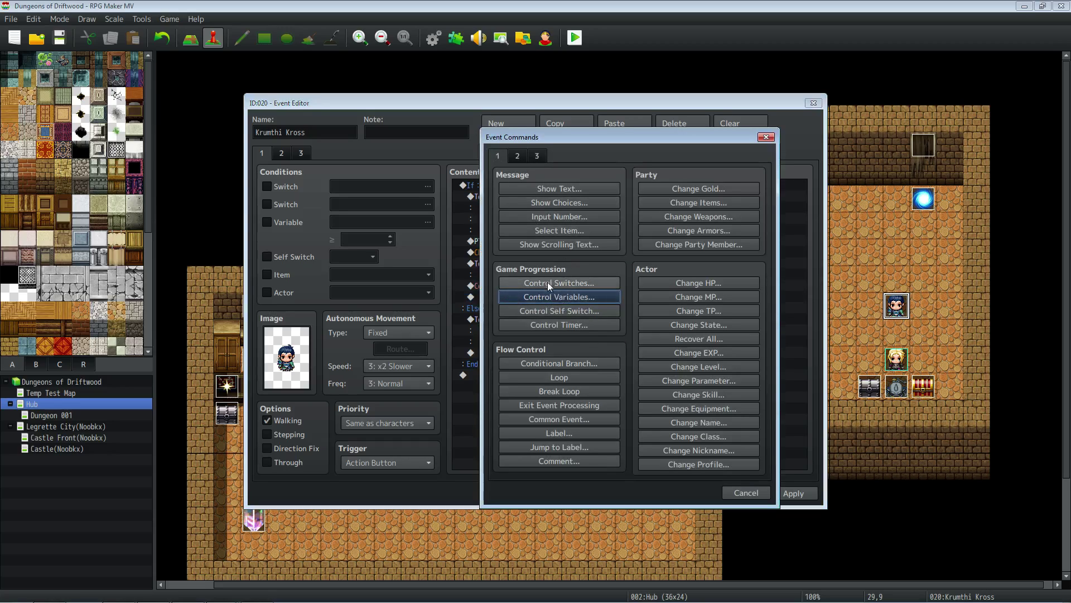
pyautogui.click(566, 309)
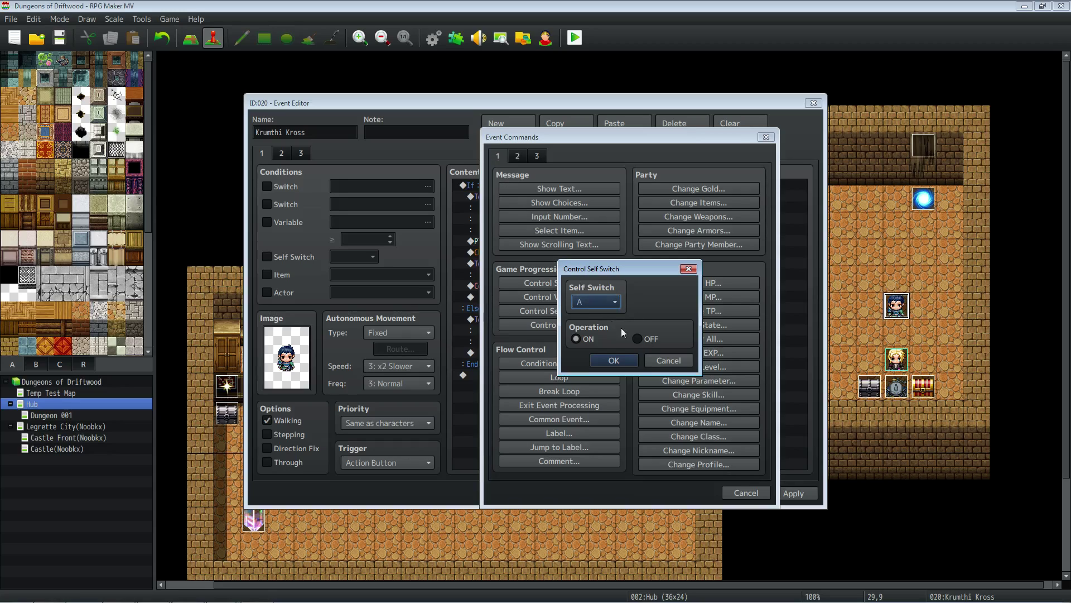
pyautogui.click(669, 360)
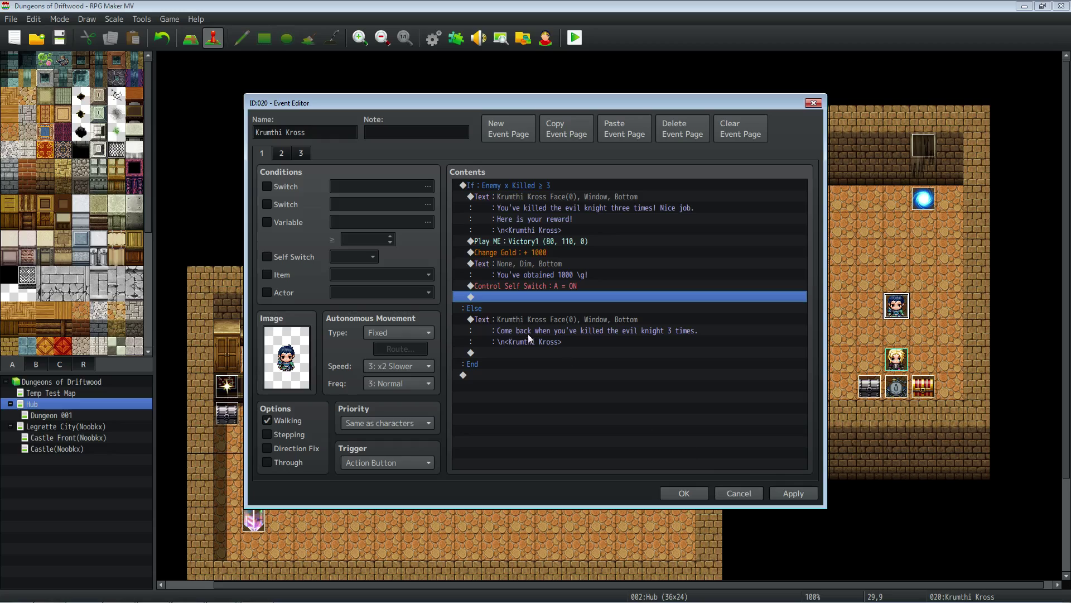
pyautogui.click(514, 324)
pyautogui.rightClick(518, 320)
pyautogui.click(536, 341)
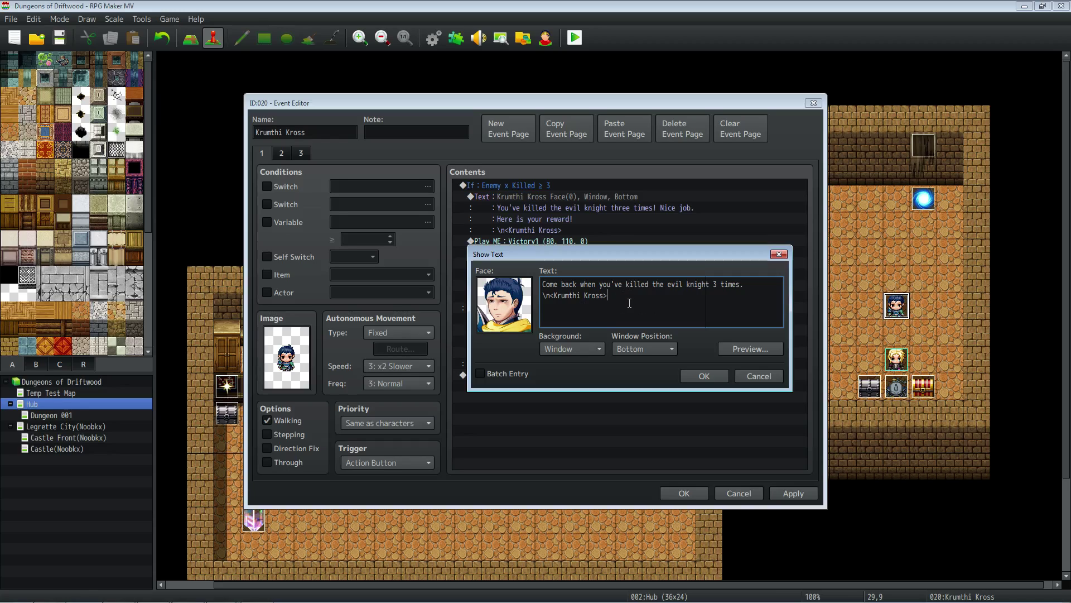
pyautogui.click(695, 375)
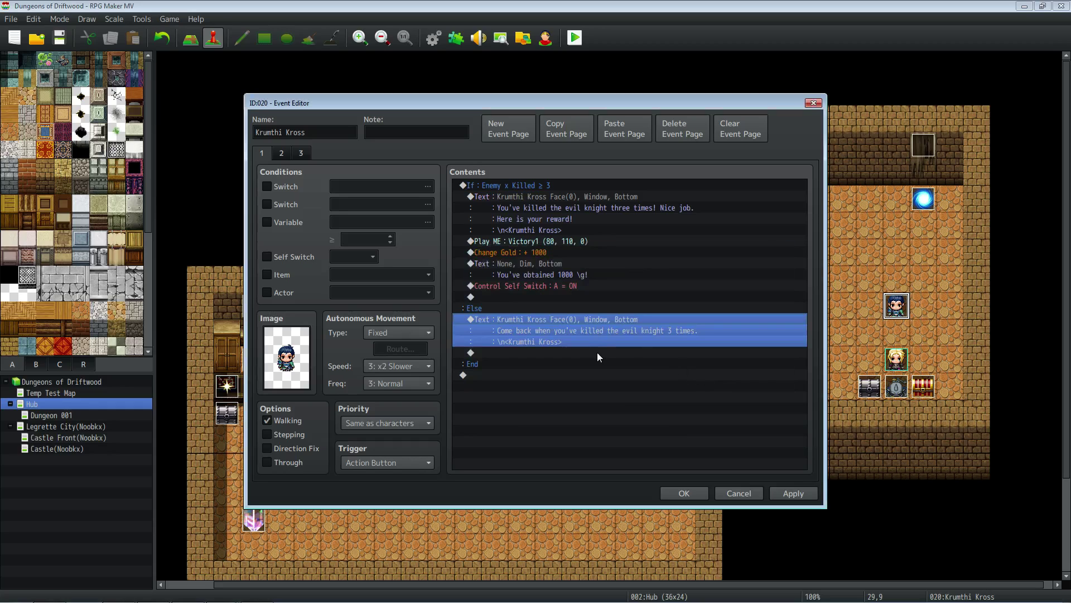
# Step: Close the Krumthi Kross event, save, and inspect the Evil Knight troop's battle event in the Database
pyautogui.click(682, 493)
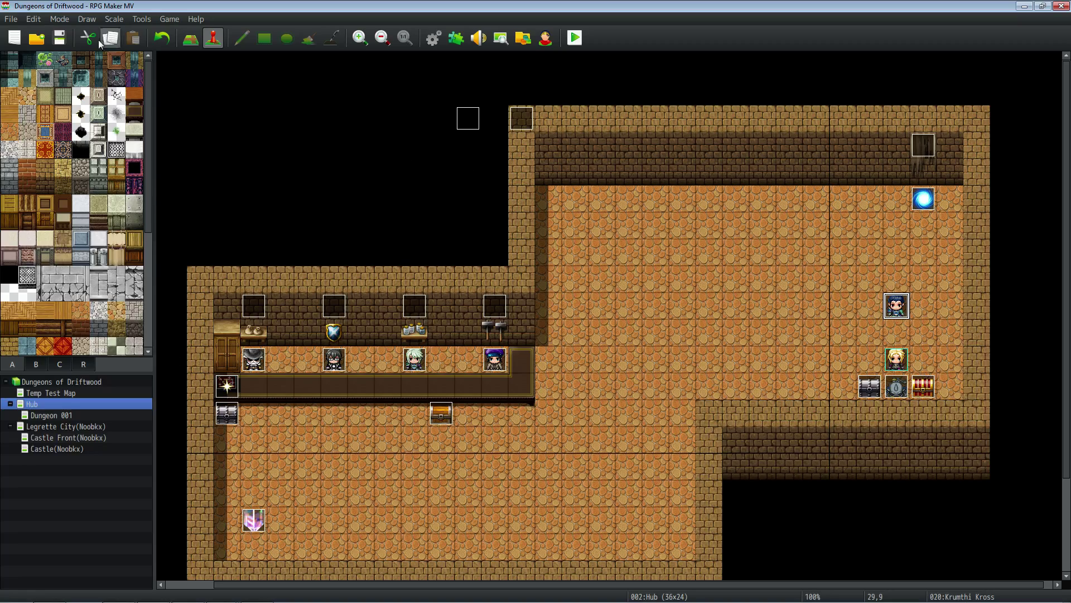
pyautogui.click(60, 36)
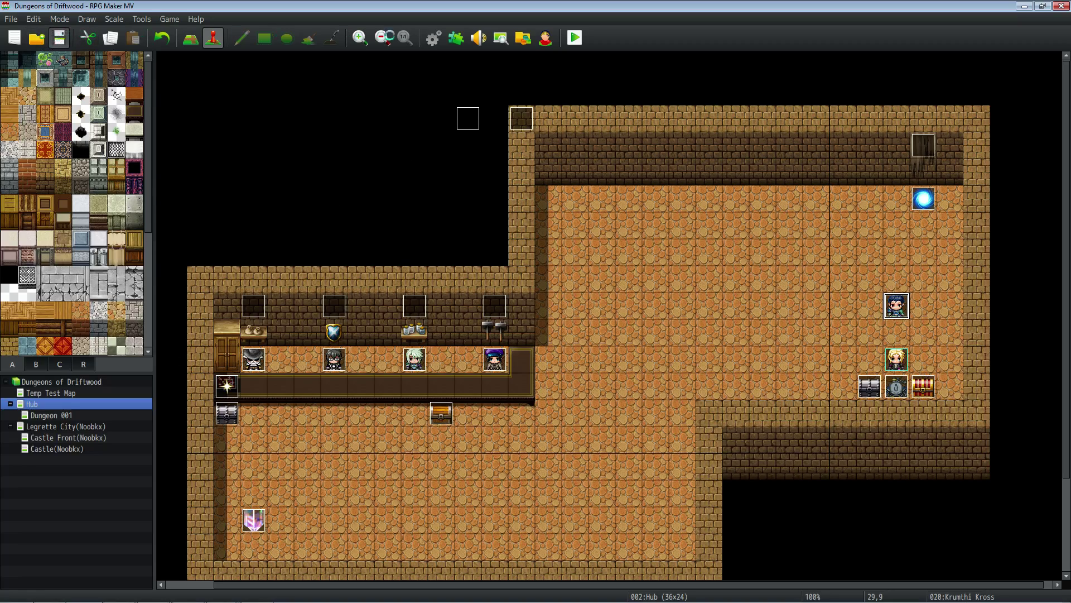
pyautogui.click(436, 36)
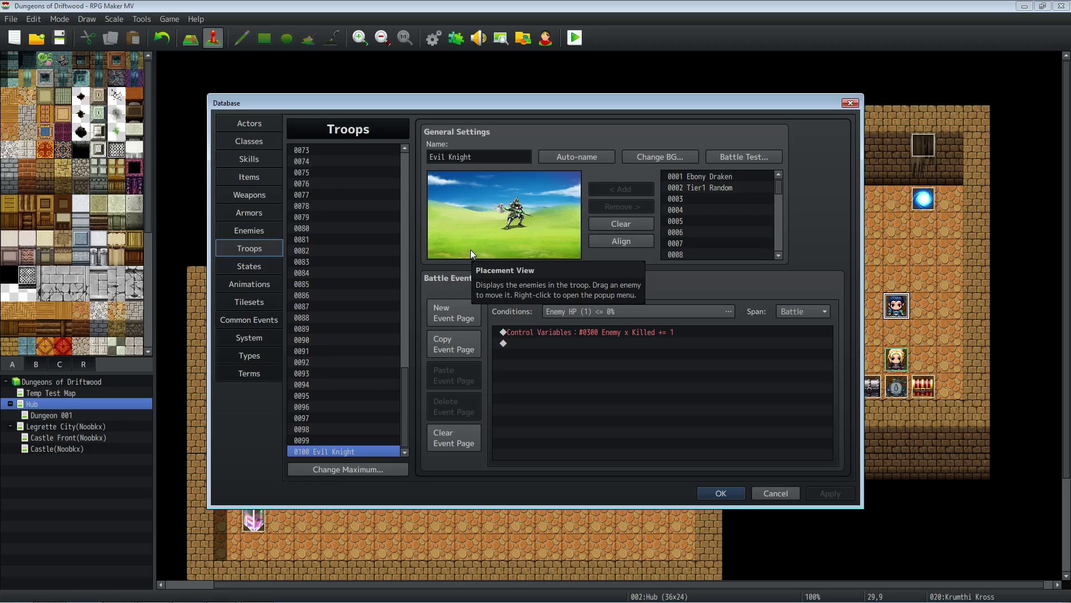
pyautogui.click(600, 333)
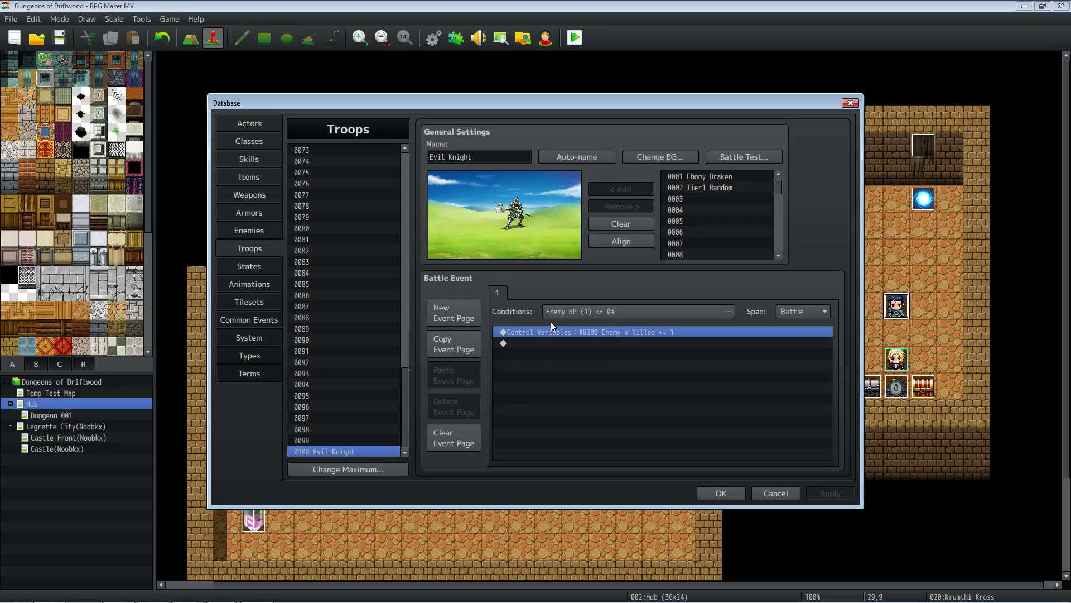
pyautogui.click(575, 343)
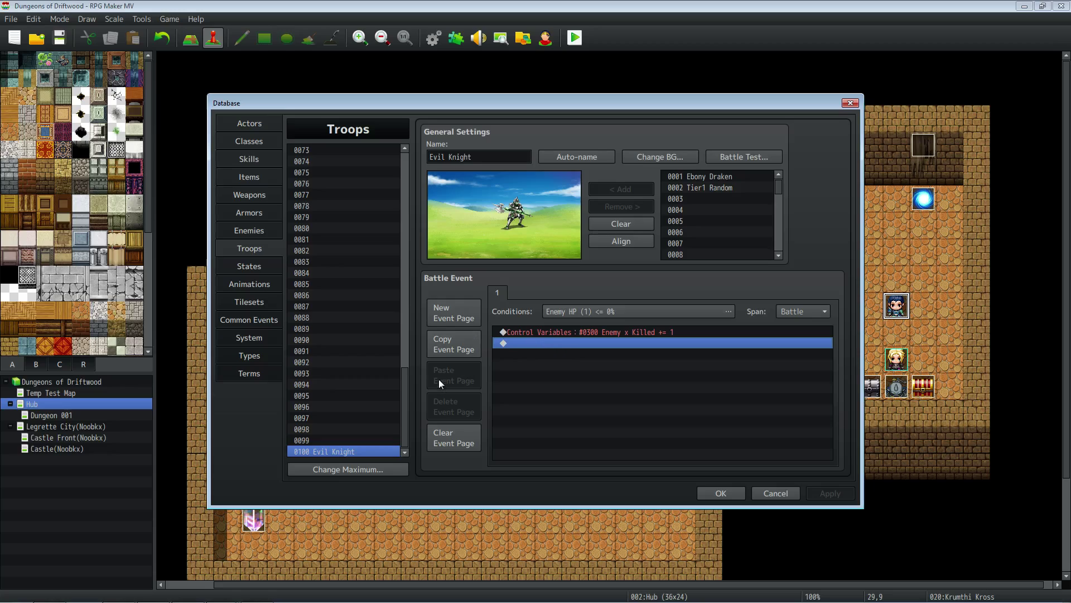
pyautogui.click(269, 229)
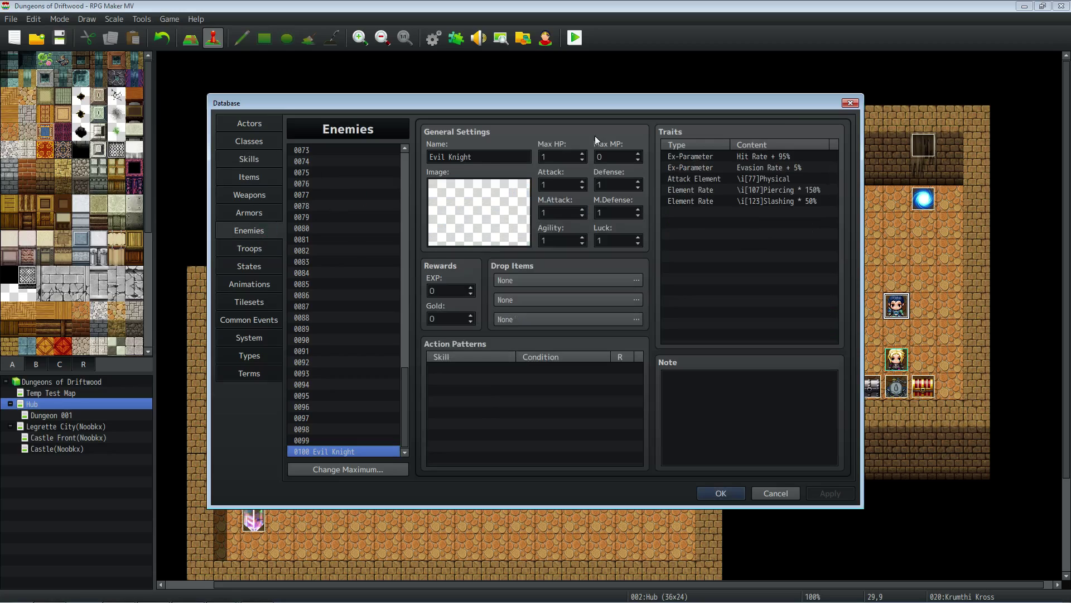
pyautogui.click(246, 248)
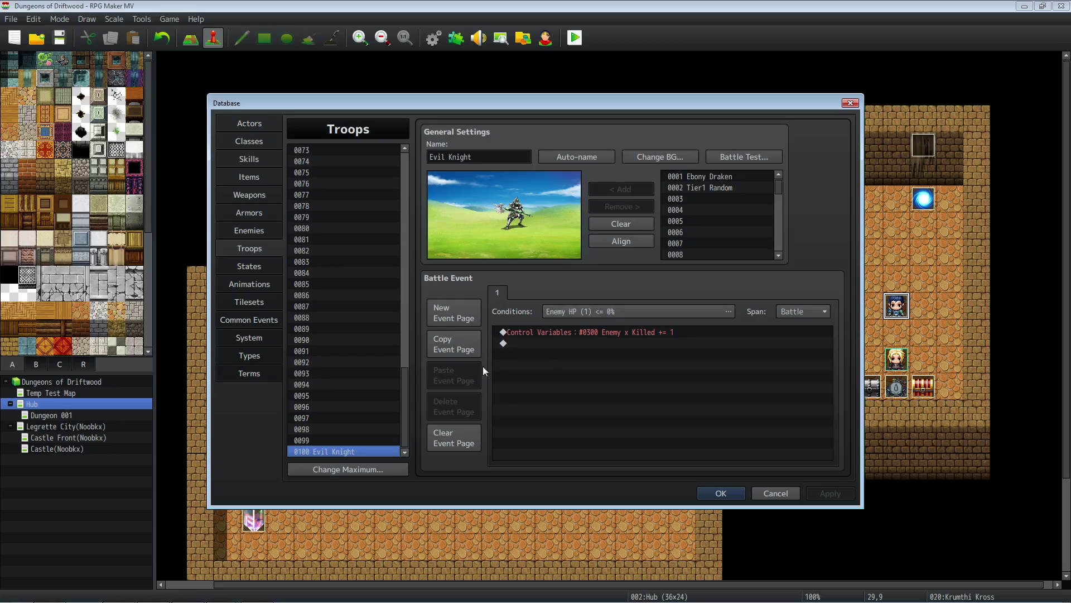
# Step: Set the battle page condition to Enemy HP #1 (Evil Knight) ≤ 0%
pyautogui.click(613, 310)
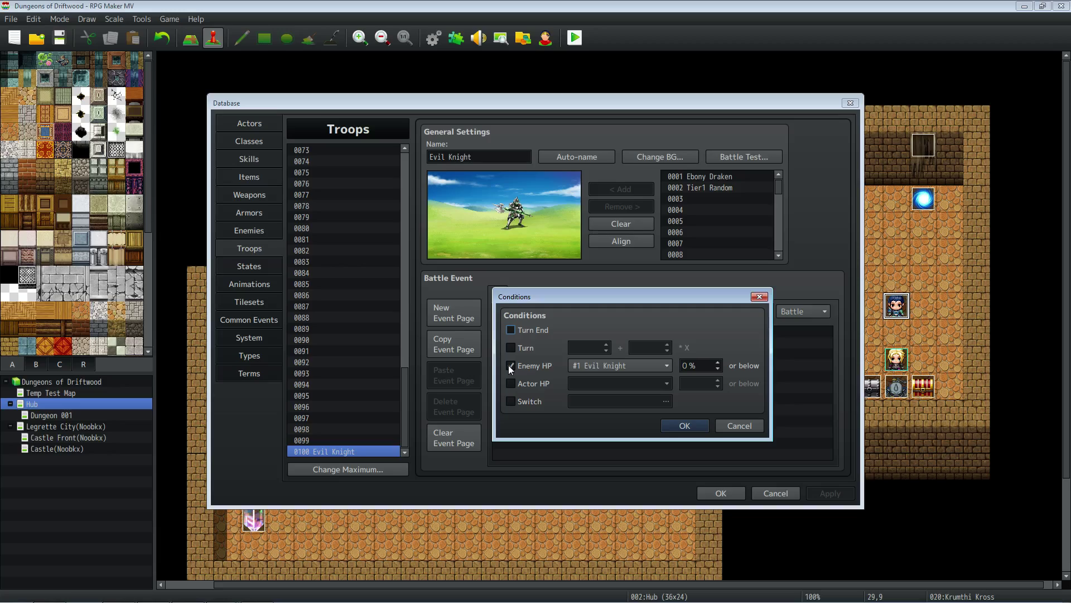
pyautogui.click(630, 366)
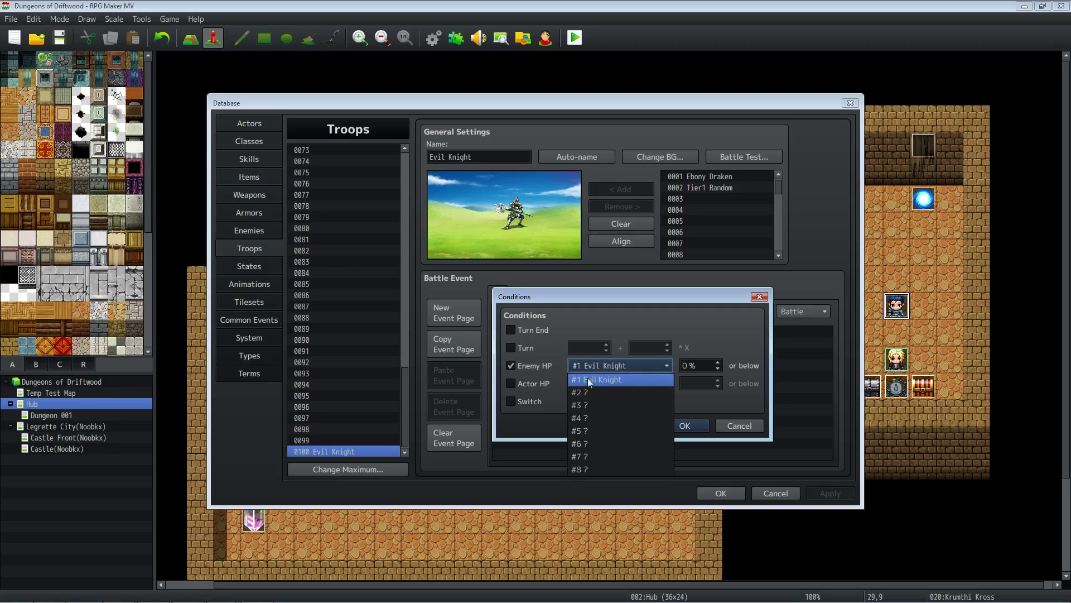
pyautogui.click(595, 379)
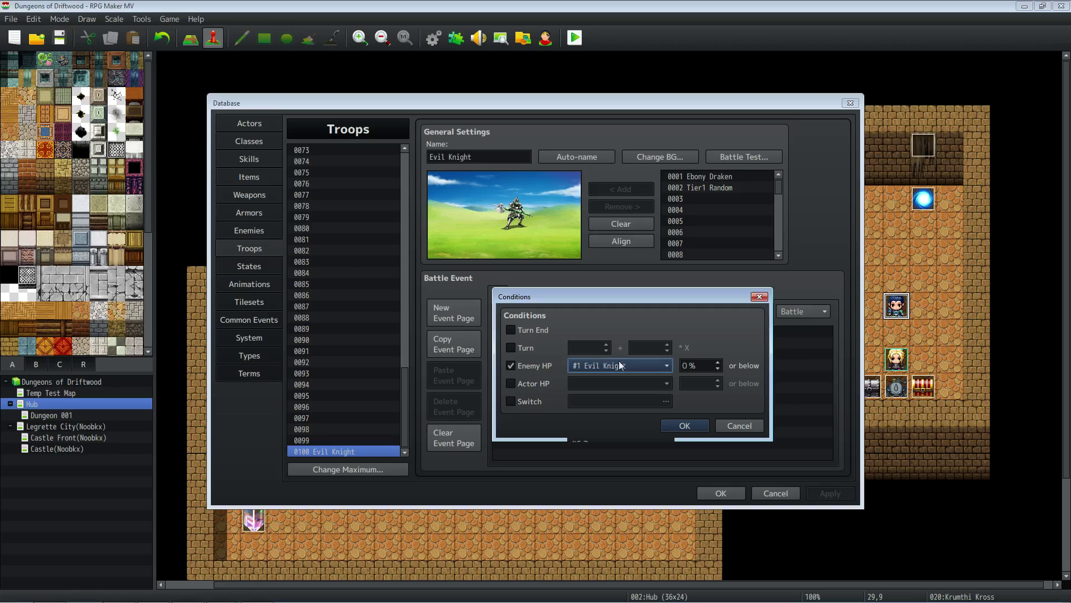
pyautogui.doubleClick(707, 367)
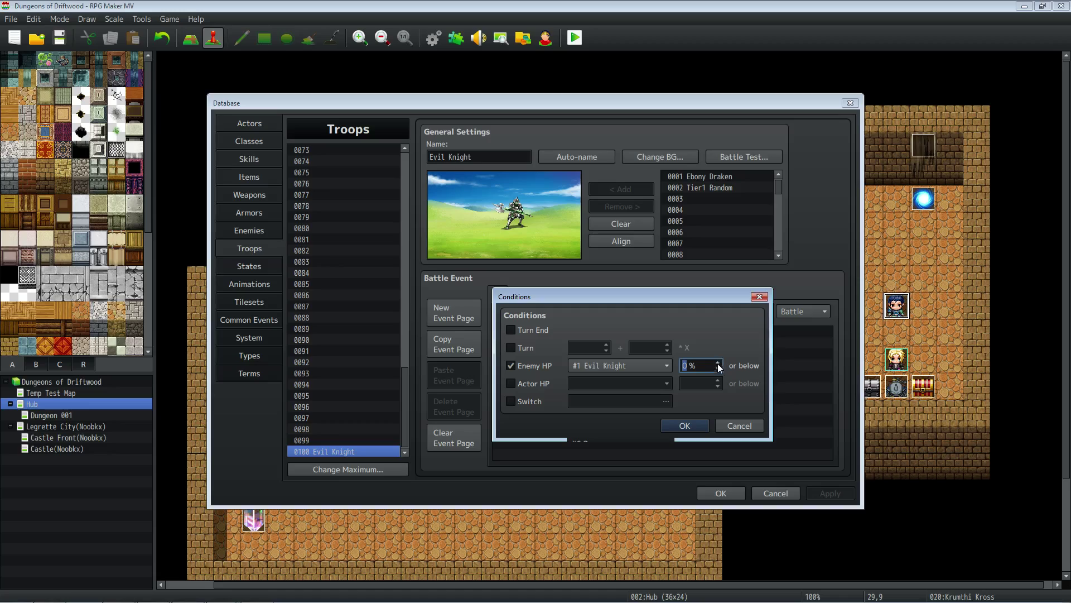
pyautogui.click(695, 424)
pyautogui.click(623, 341)
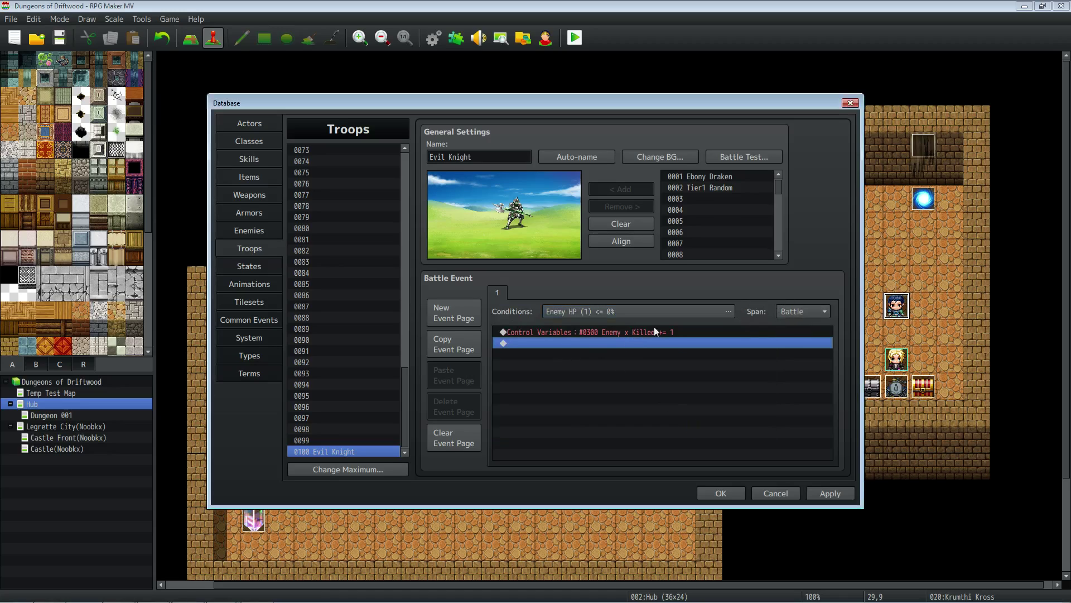
# Step: Build a Control Variables command adding constant 1 to 0300 Enemy x Killed
pyautogui.rightClick(567, 345)
pyautogui.click(597, 352)
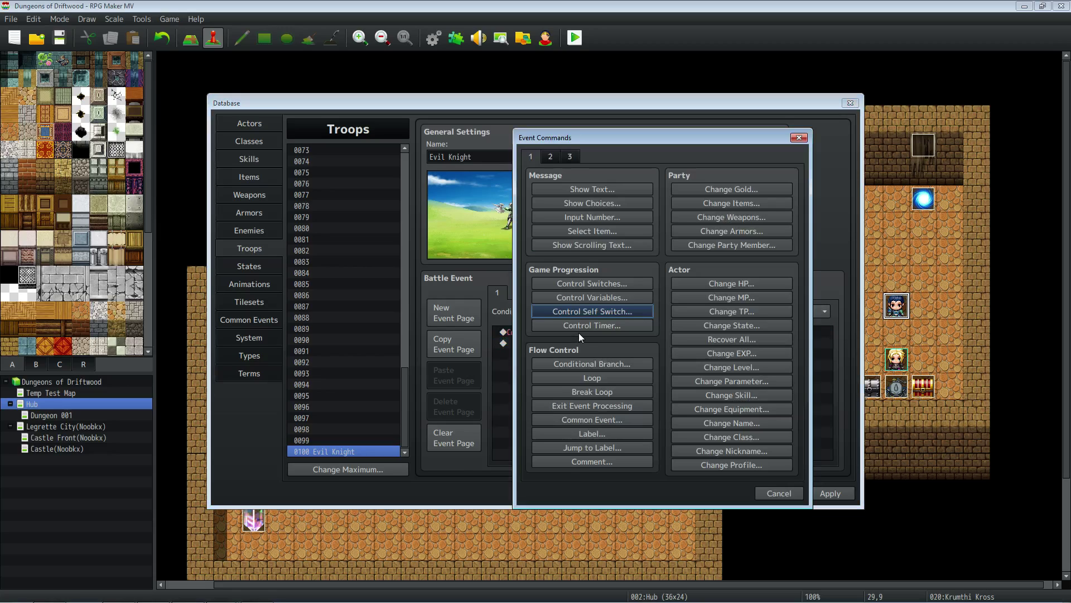
pyautogui.click(591, 297)
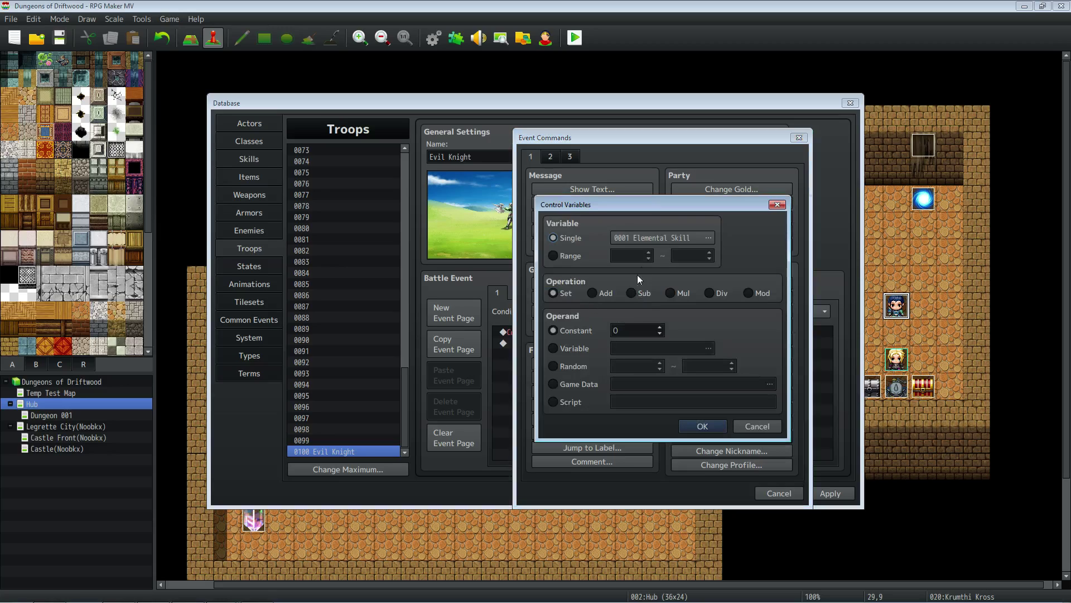
pyautogui.click(639, 237)
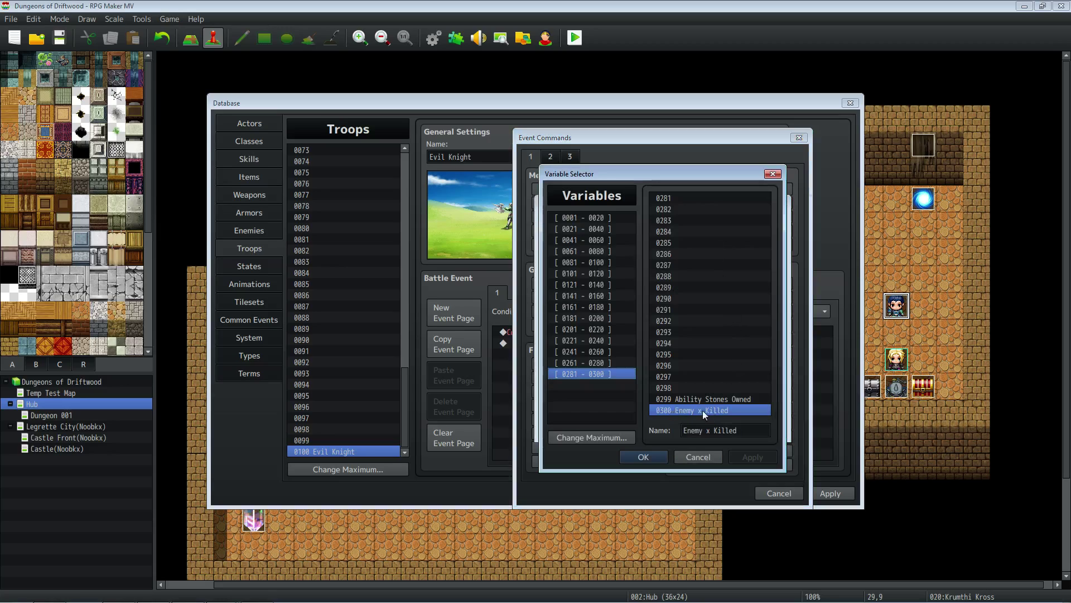
pyautogui.click(691, 457)
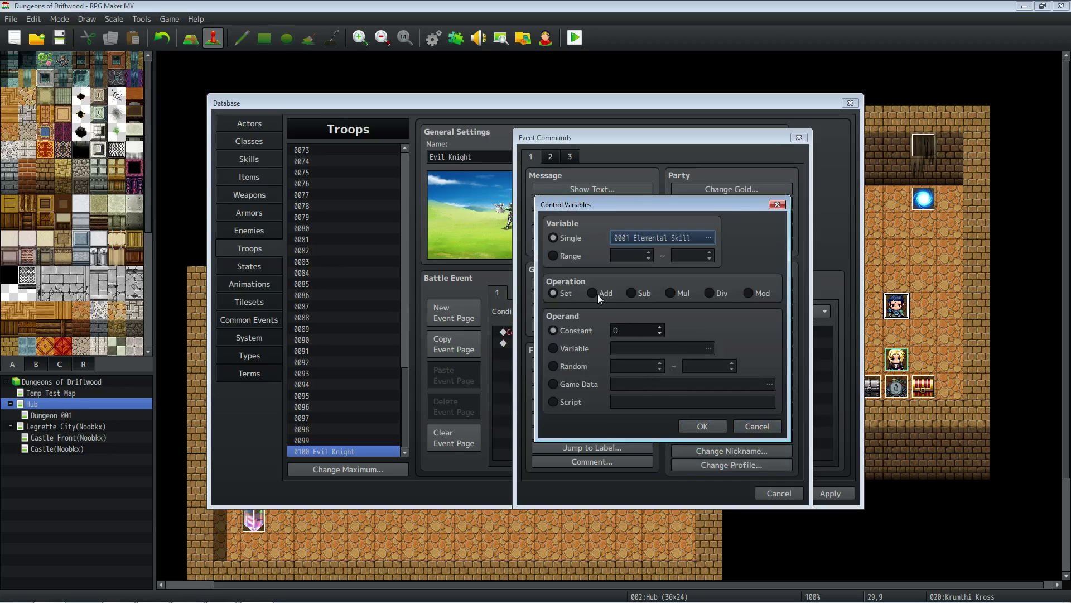
pyautogui.click(598, 294)
pyautogui.doubleClick(624, 332)
pyautogui.write('1')
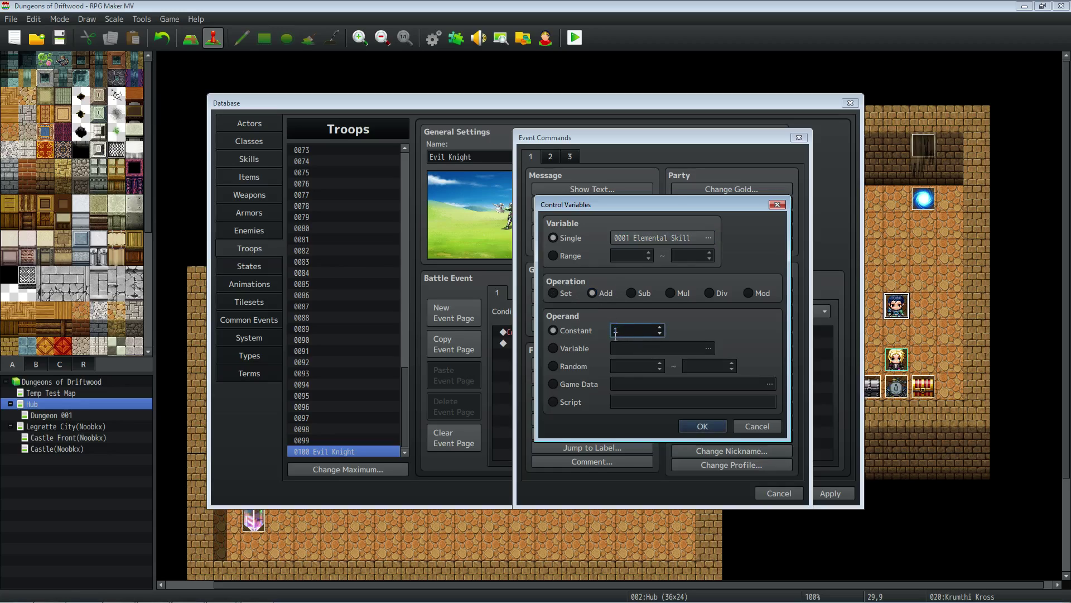
pyautogui.click(601, 291)
pyautogui.click(719, 429)
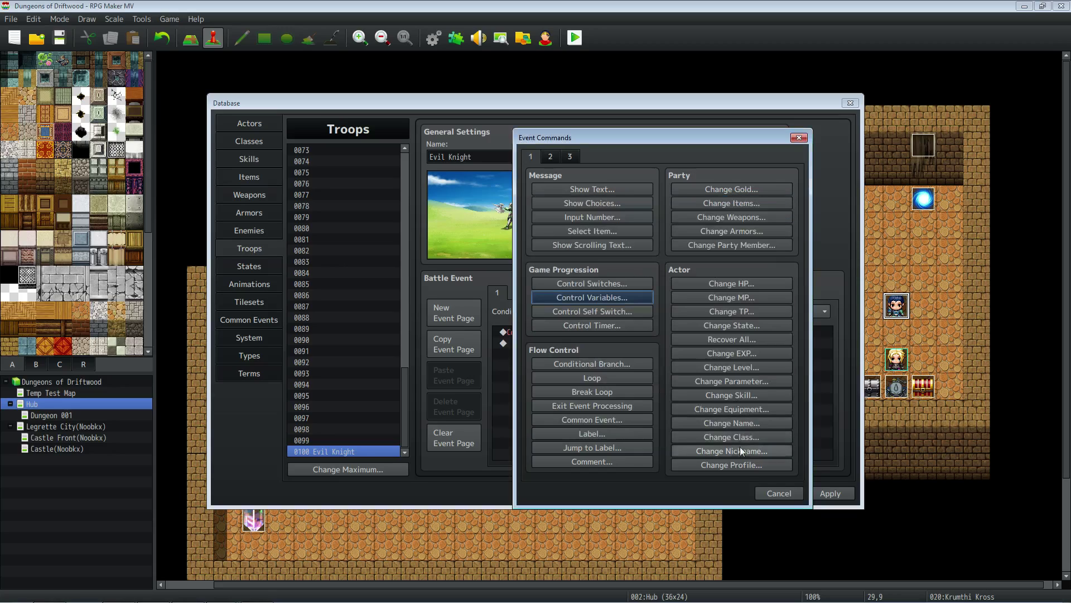
# Step: Insert the kill-count command into the battle event and apply the changes
pyautogui.click(765, 494)
pyautogui.click(615, 333)
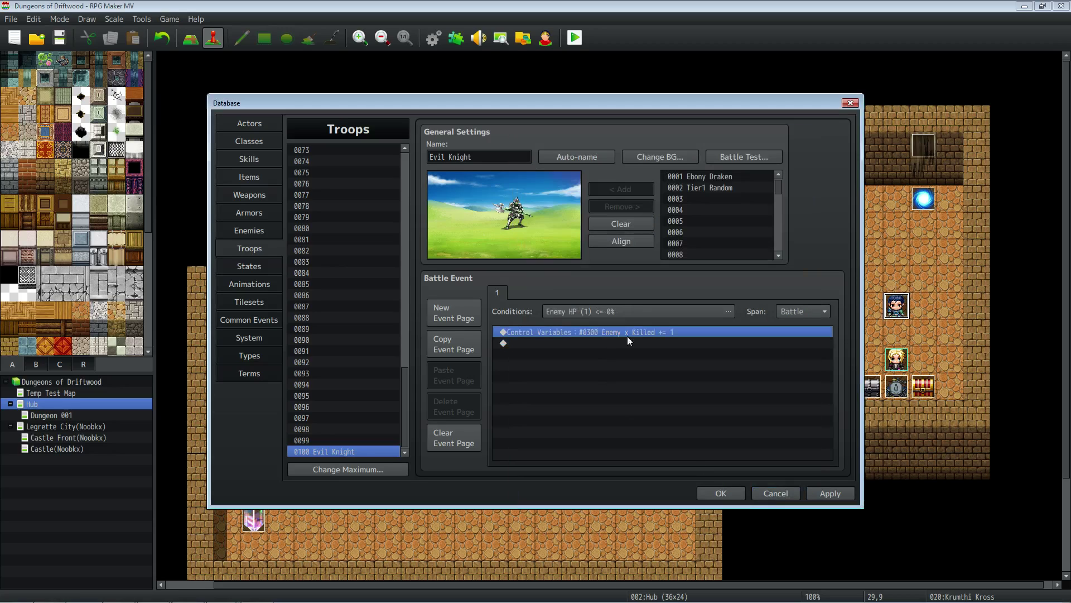
pyautogui.click(832, 492)
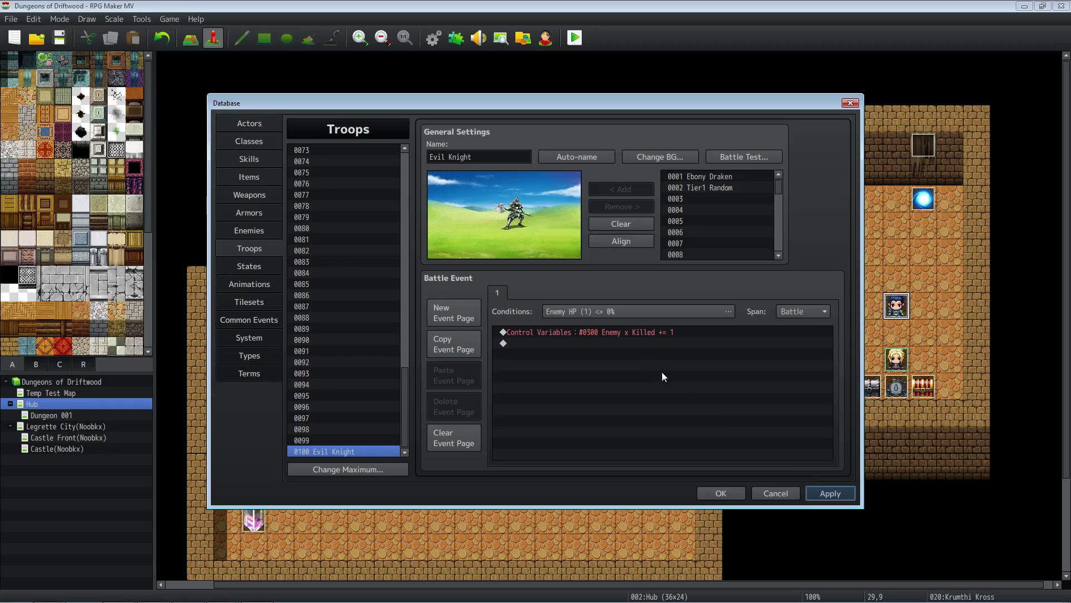
pyautogui.click(645, 332)
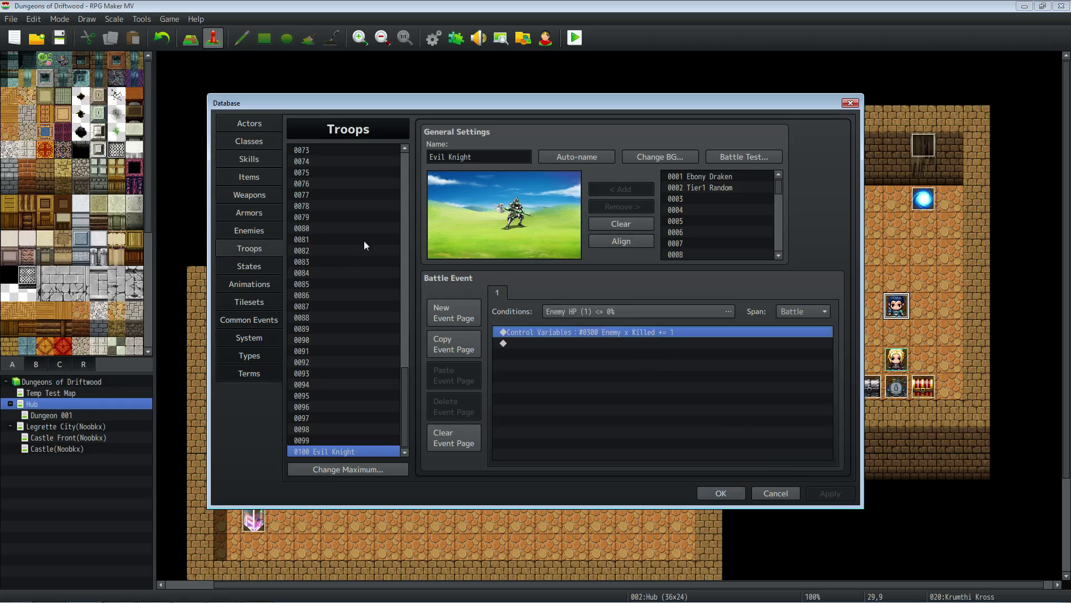
# Step: Close the Database, check the Battle Processing in event EV003, and save the project
pyautogui.click(720, 490)
pyautogui.doubleClick(895, 388)
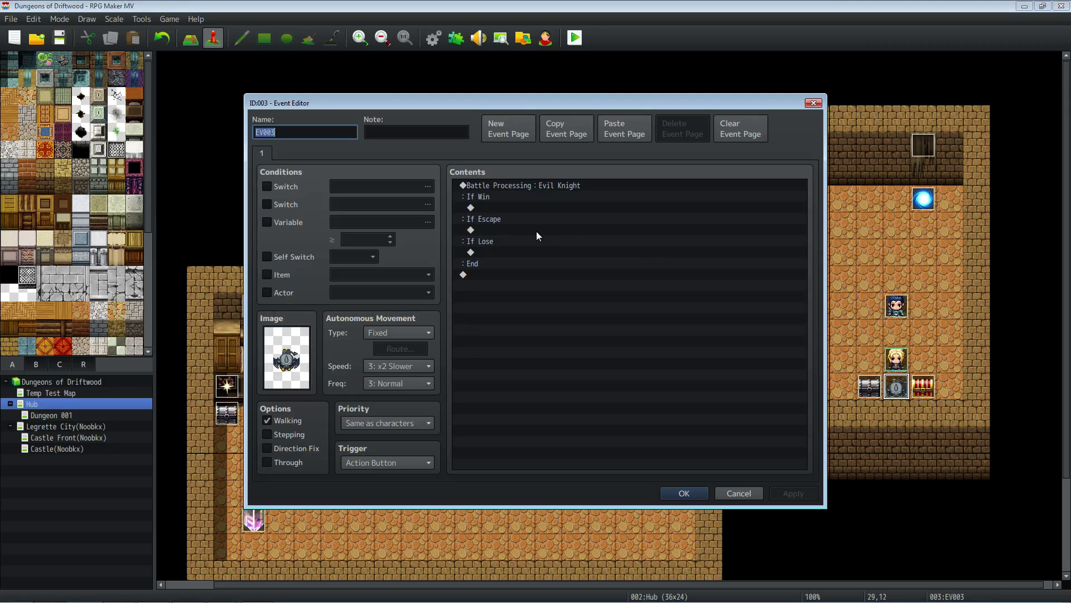
pyautogui.click(539, 190)
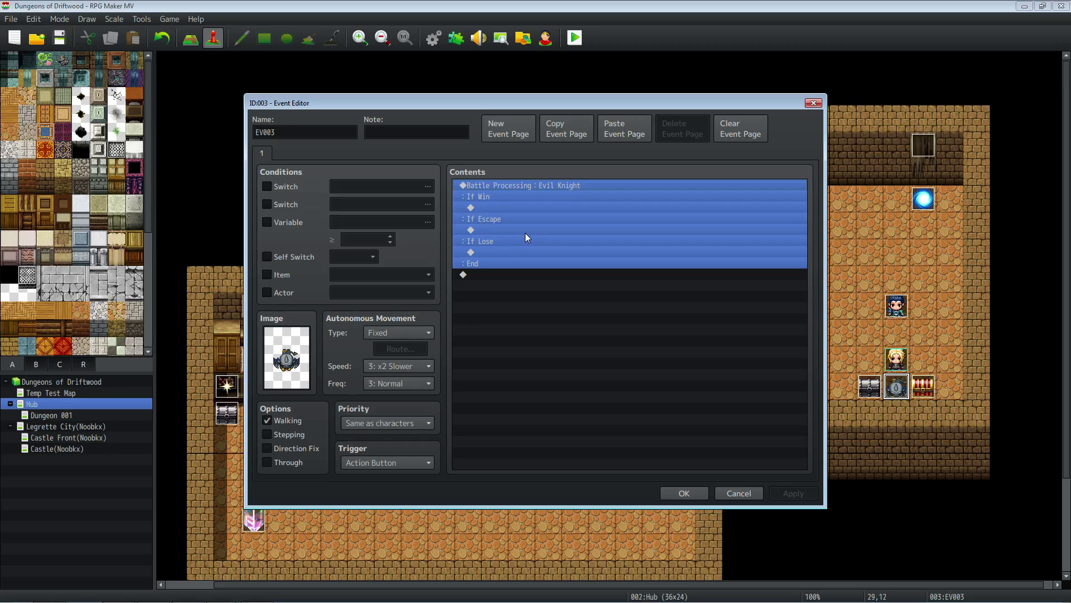
pyautogui.click(588, 297)
pyautogui.click(683, 493)
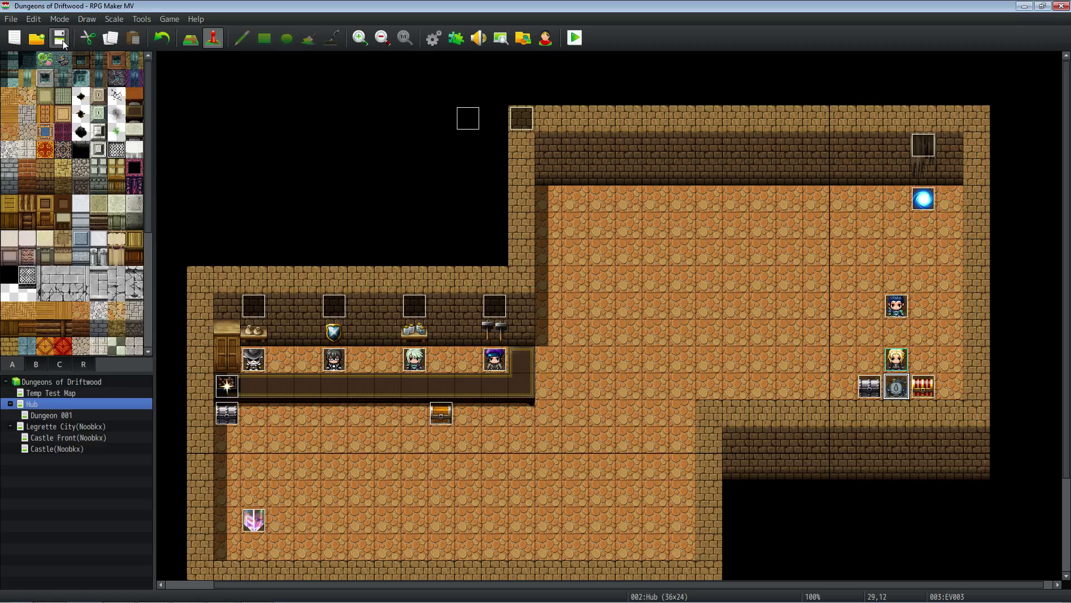
# Step: Launch a playtest and start a New Game
pyautogui.click(575, 38)
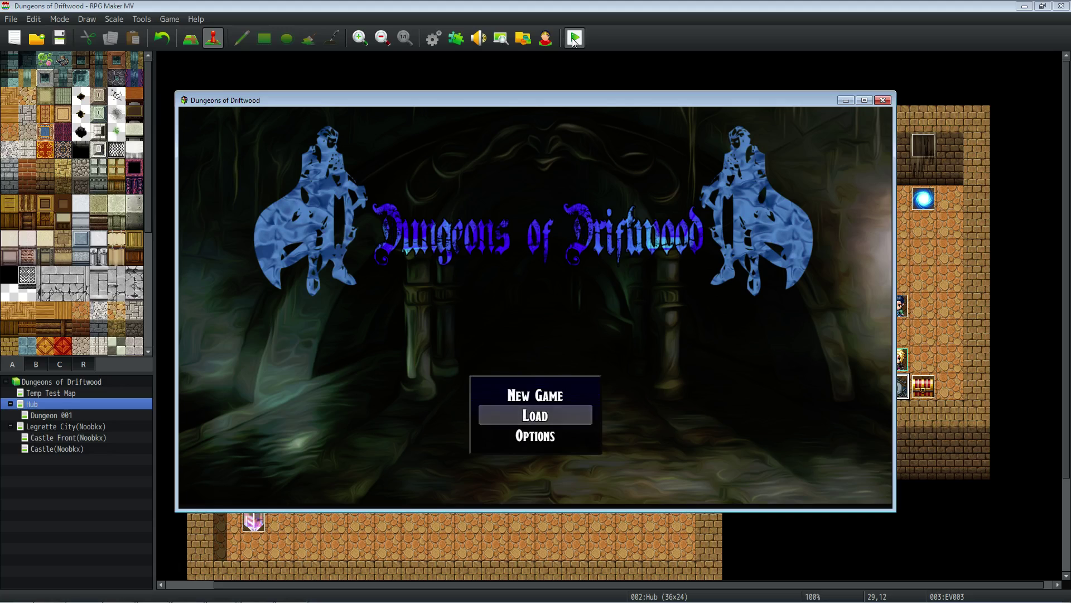
pyautogui.press('Up')
pyautogui.press('Return')
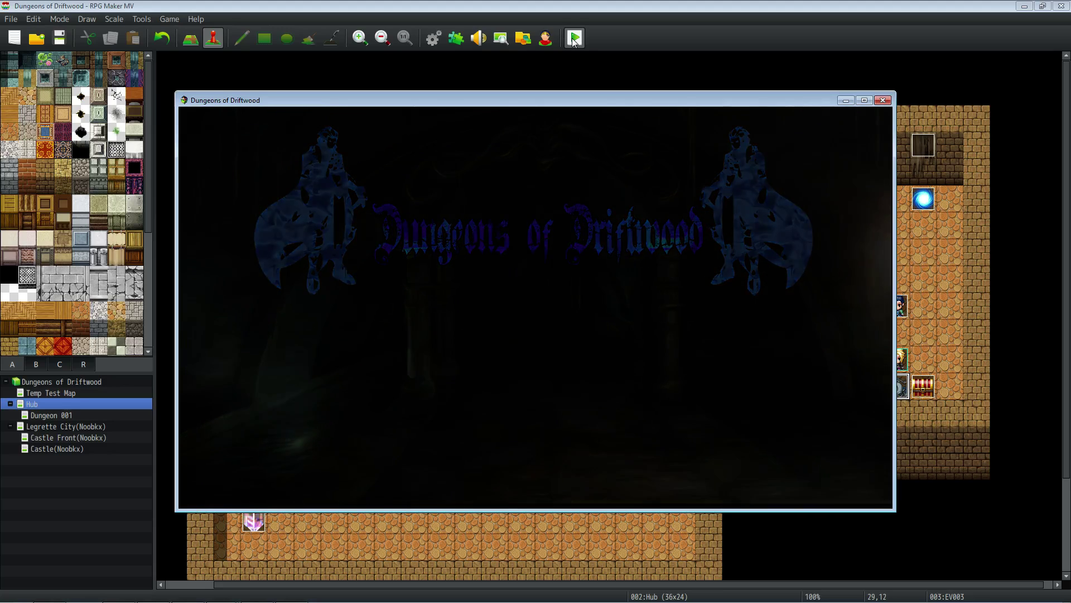
# Step: Check variables 0291–0300 on the Debug screen before fighting
pyautogui.press('Escape')
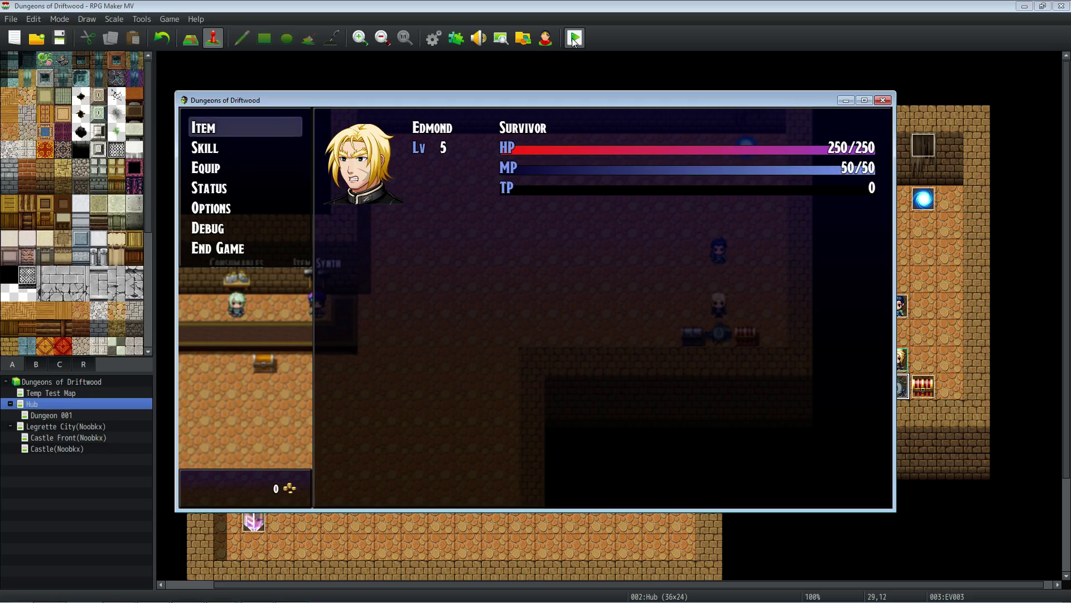
pyautogui.press('Up')
pyautogui.press('Up')
pyautogui.press('Return')
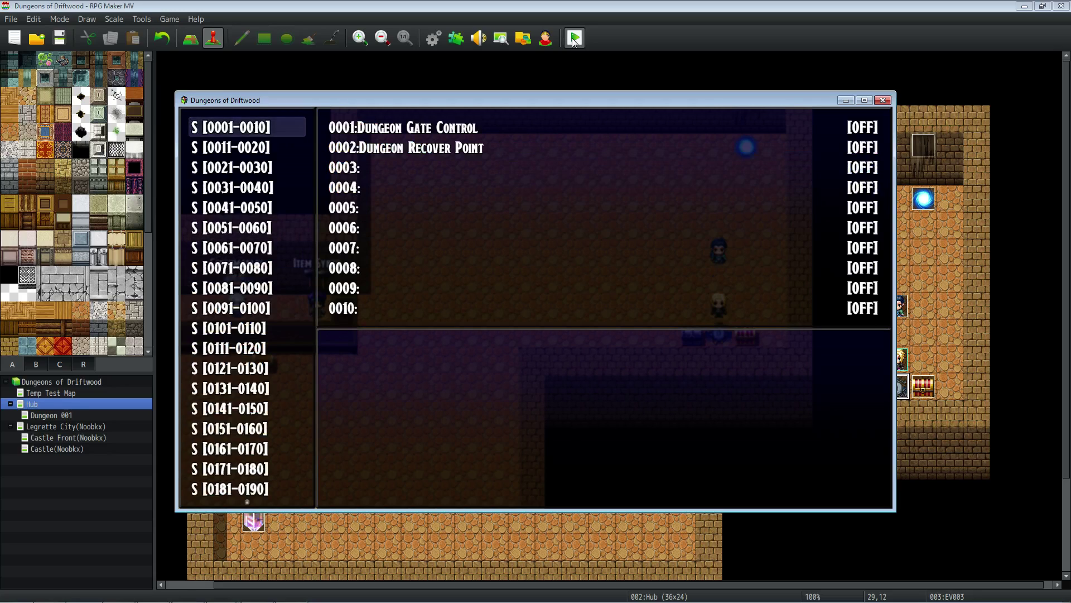
pyautogui.press('Up')
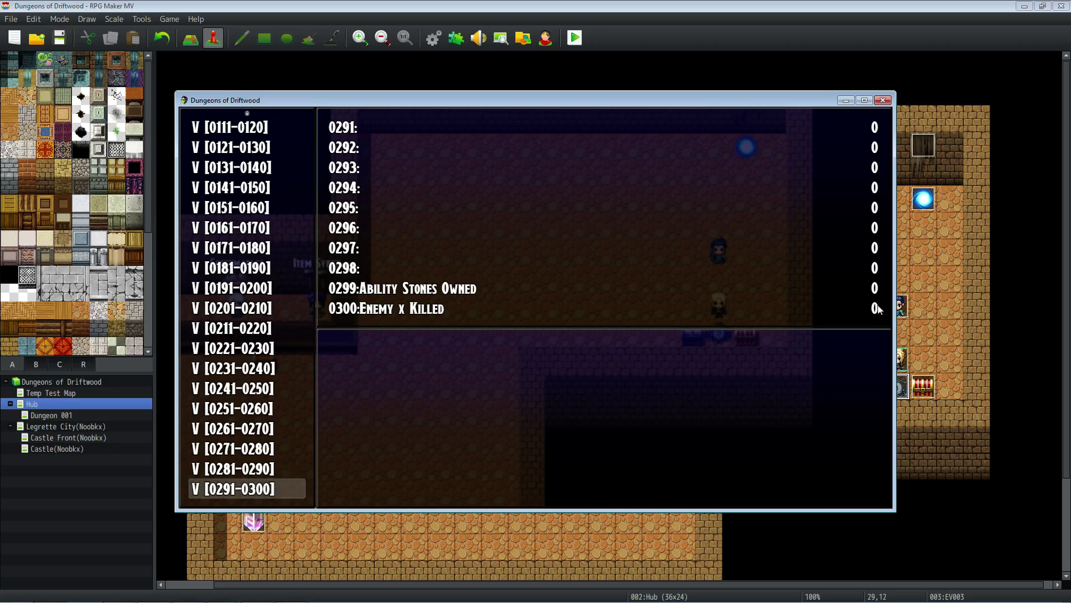
pyautogui.press('Escape')
pyautogui.press('Escape')
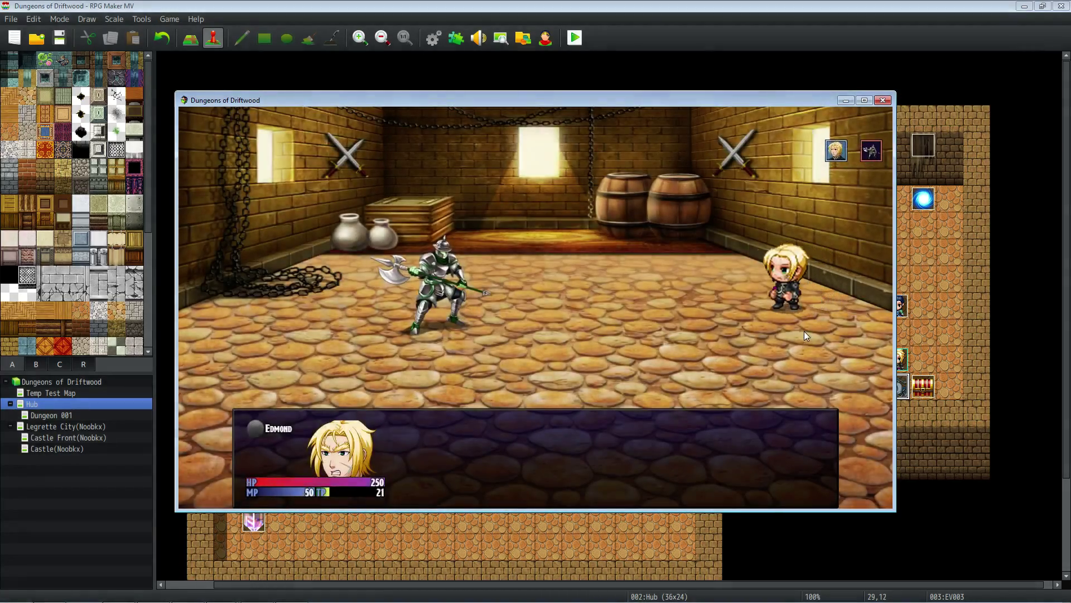
# Step: Defeat the Evil Knight, then recheck 0300 Enemy x Killed in Debug
pyautogui.press('Return')
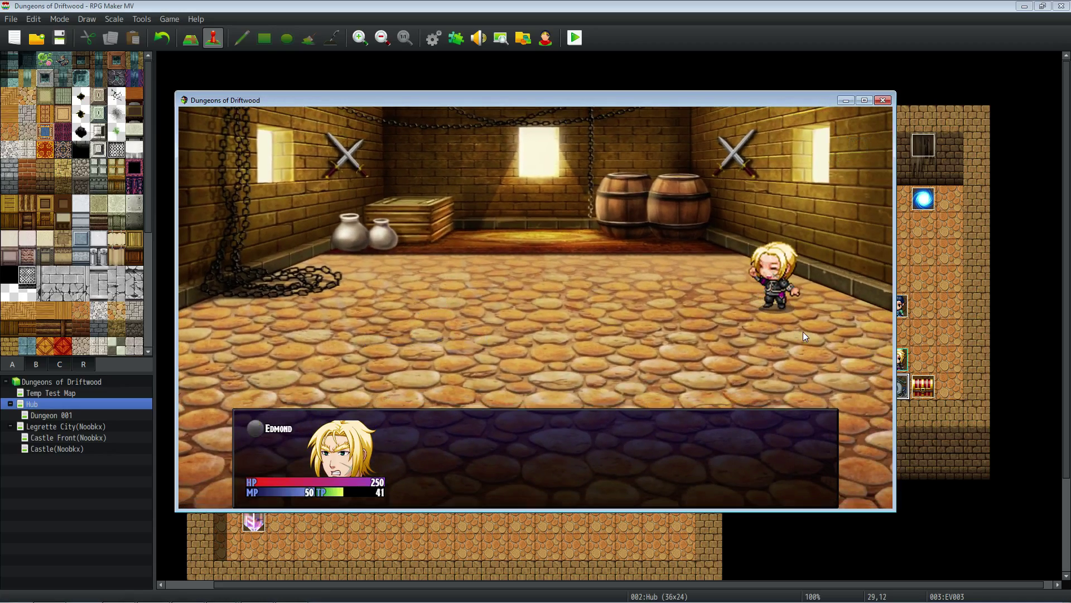
pyautogui.press('Return')
pyautogui.press('Escape')
pyautogui.press('Up')
pyautogui.press('Up')
pyautogui.press('Return')
pyautogui.press('Down')
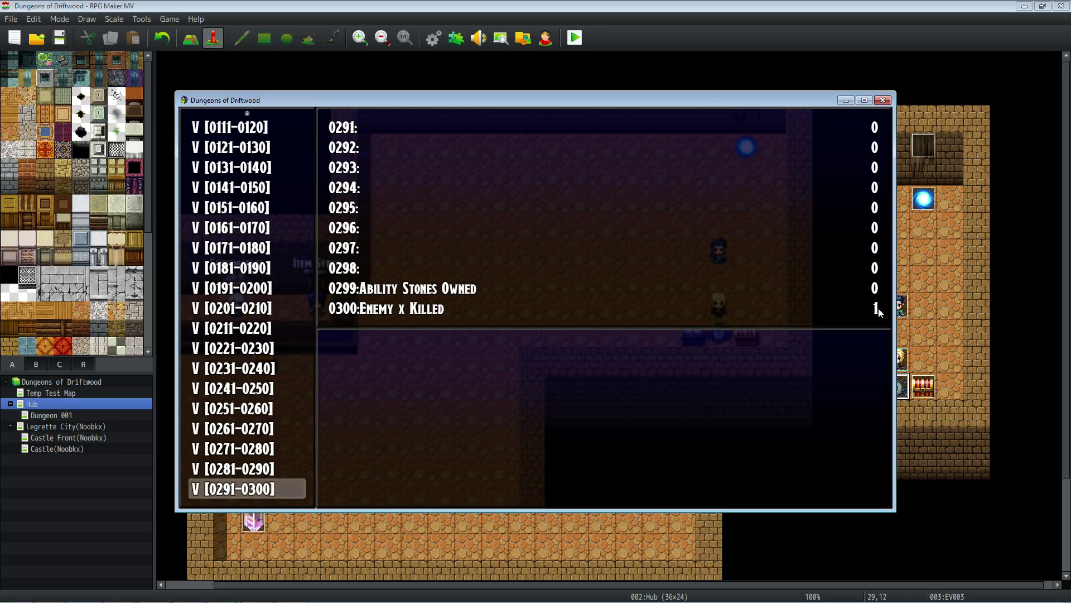
# Step: Talk to the quest giver, then fight and defeat the Evil Knight again
pyautogui.press('Escape')
pyautogui.press('Escape')
pyautogui.press('Up')
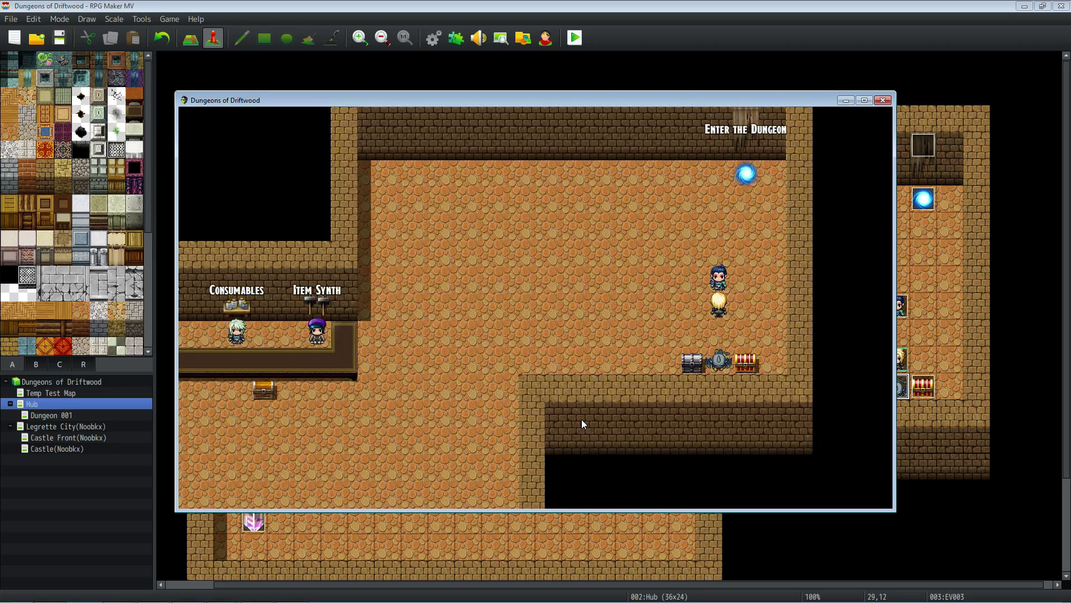
pyautogui.press('Return')
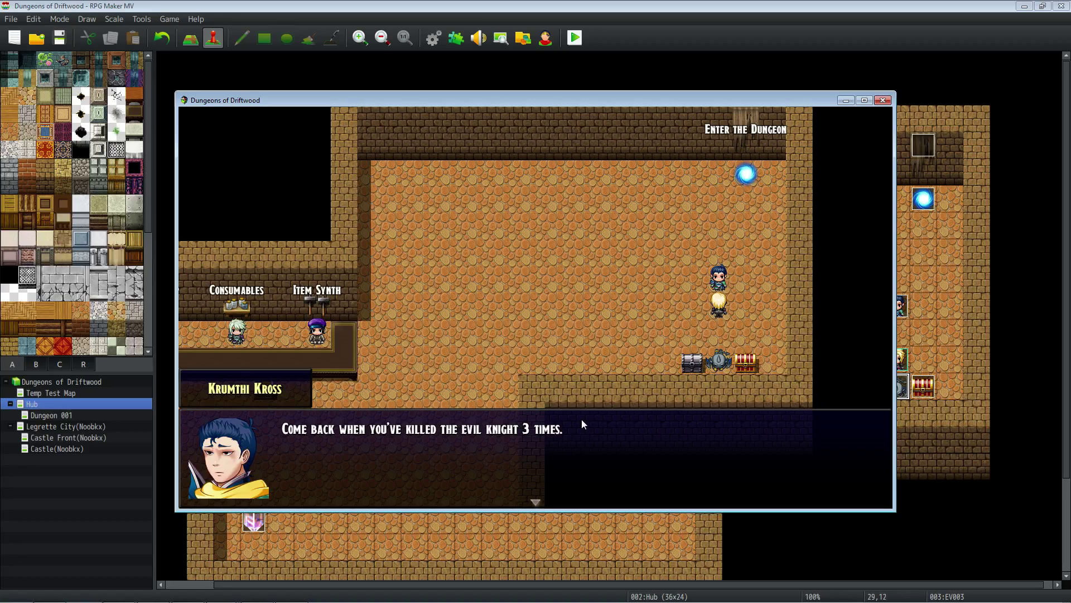
pyautogui.press('Return')
pyautogui.press('Down')
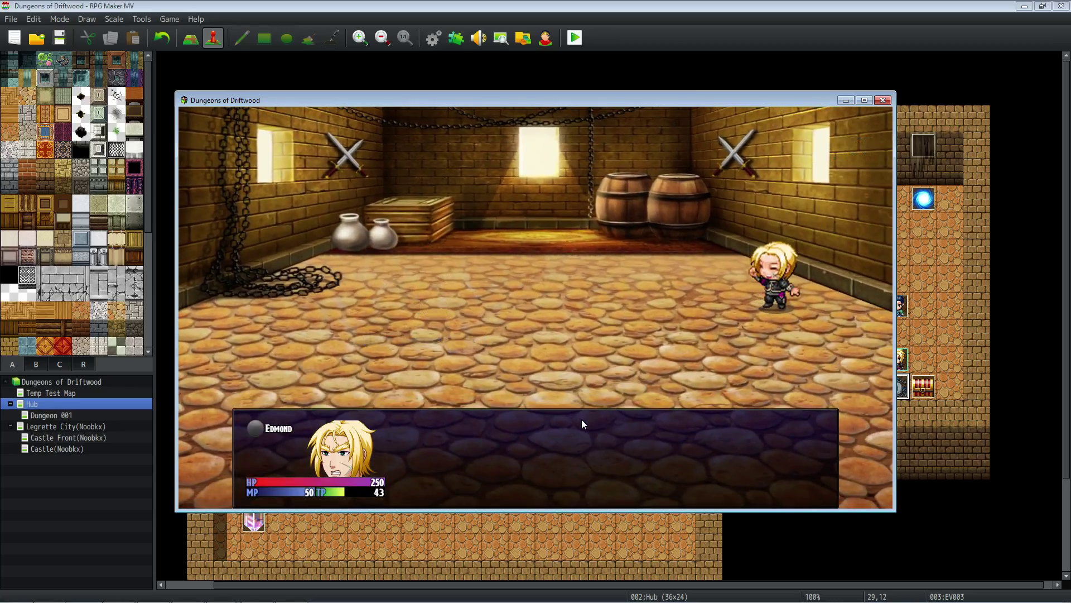
pyautogui.press('Return')
# Step: Check variables 0291–0300 in Debug and look over the inventory items
pyautogui.press('Escape')
pyautogui.press('Up')
pyautogui.press('Up')
pyautogui.press('Return')
pyautogui.press('Escape')
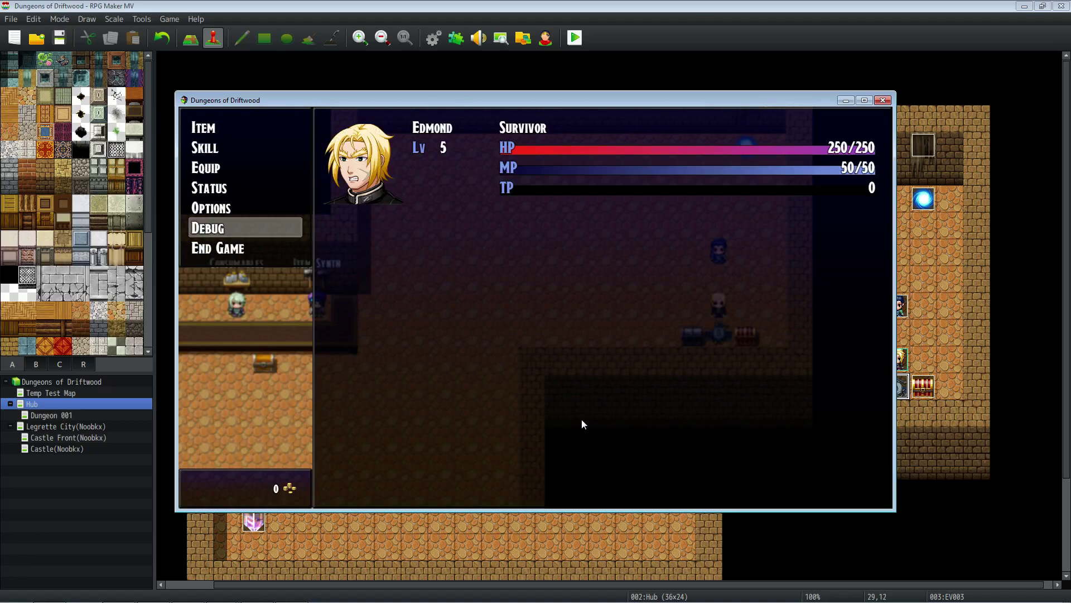
pyautogui.press('Escape')
# Step: Win another Evil Knight battle and dismiss the results
pyautogui.press('Escape')
pyautogui.press('Return')
pyautogui.press('Escape')
pyautogui.press('Escape')
pyautogui.press('Return')
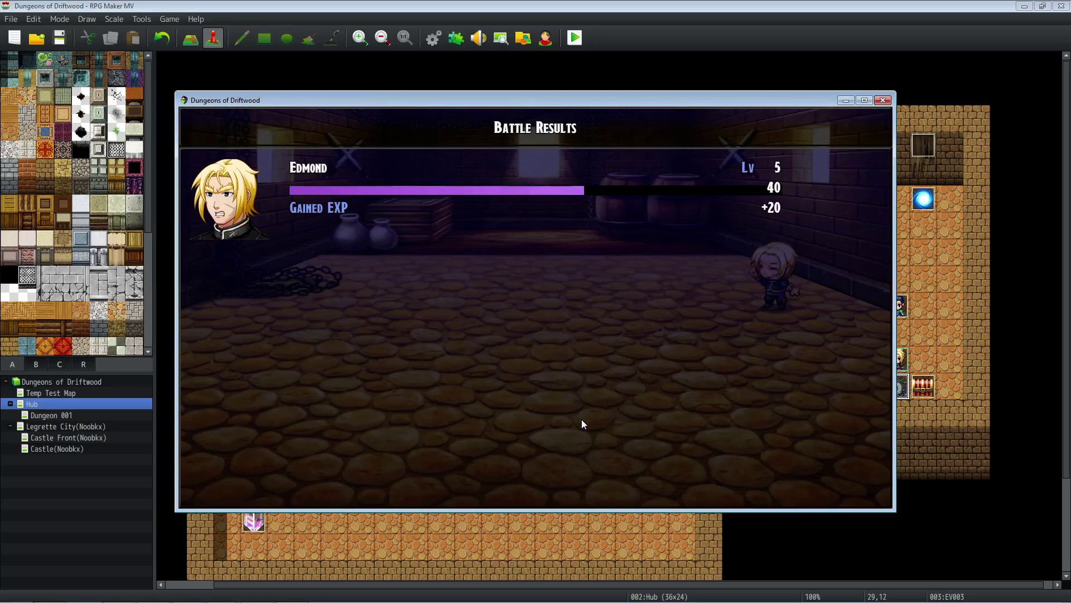
pyautogui.press('Return')
# Step: Dismiss the spoils and check kill count variable 0300 in Debug
pyautogui.press('Return')
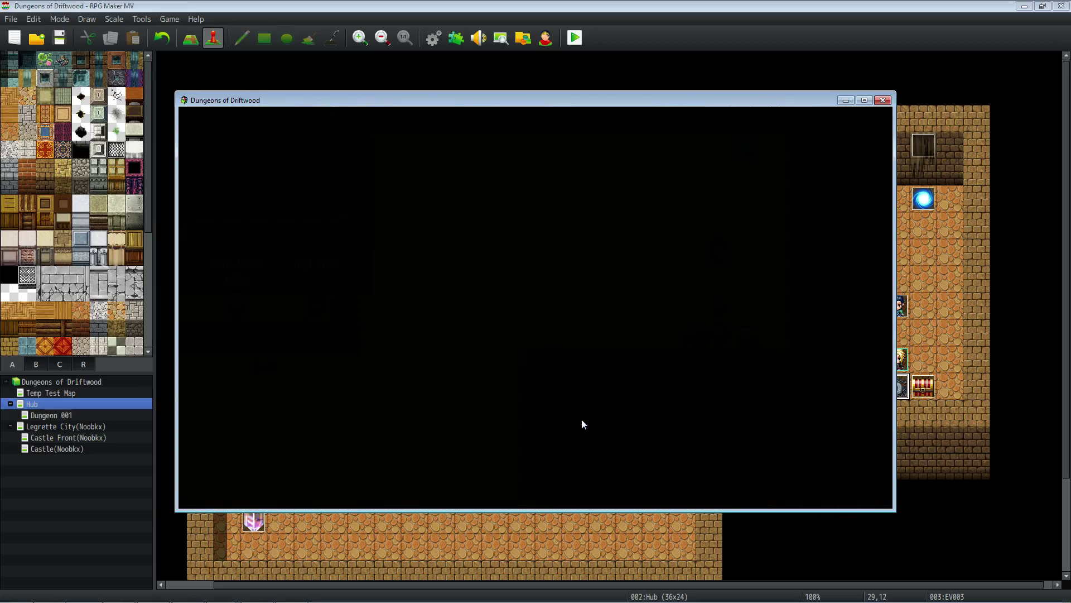
pyautogui.press('Escape')
pyautogui.press('Up')
pyautogui.press('Up')
pyautogui.press('Return')
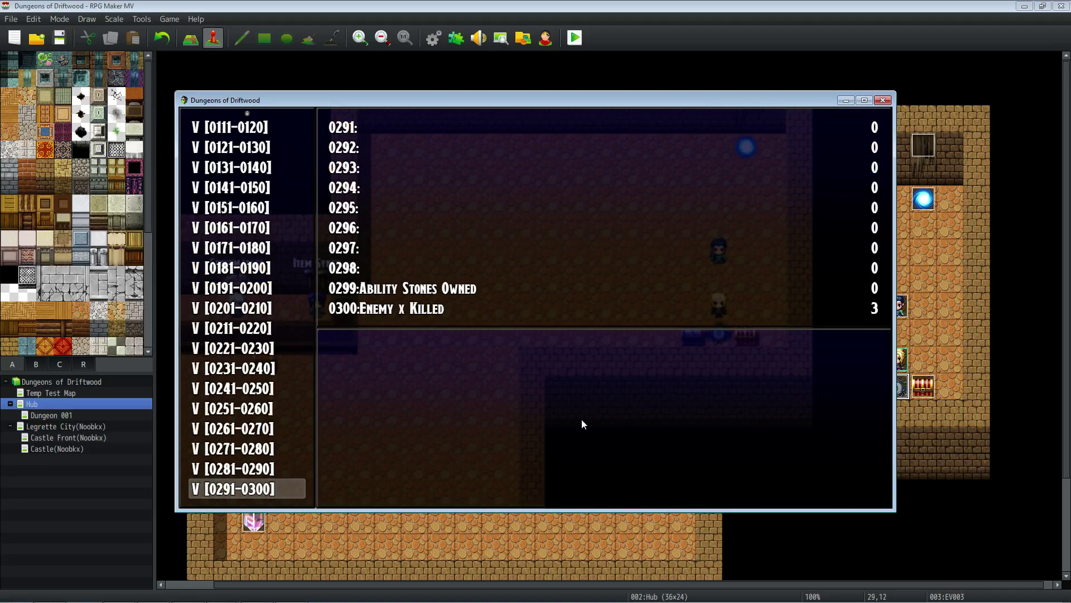
pyautogui.press('Escape')
pyautogui.press('Escape')
pyautogui.press('Escape')
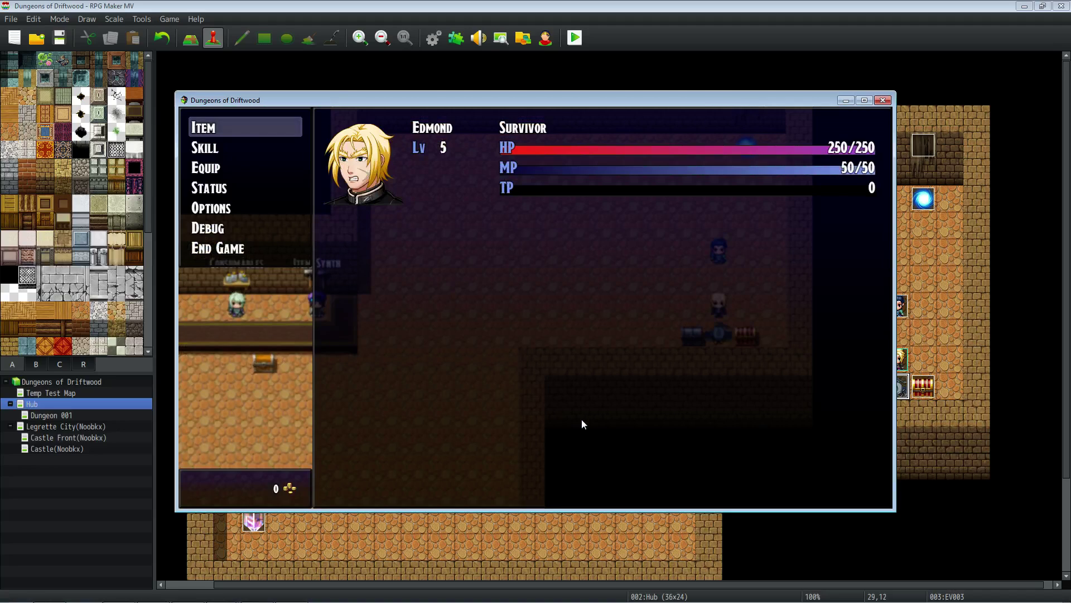
pyautogui.press('Escape')
# Step: Collect Krumthi Kross's 1000 G reward and confirm the gold in the menu
pyautogui.press('Return')
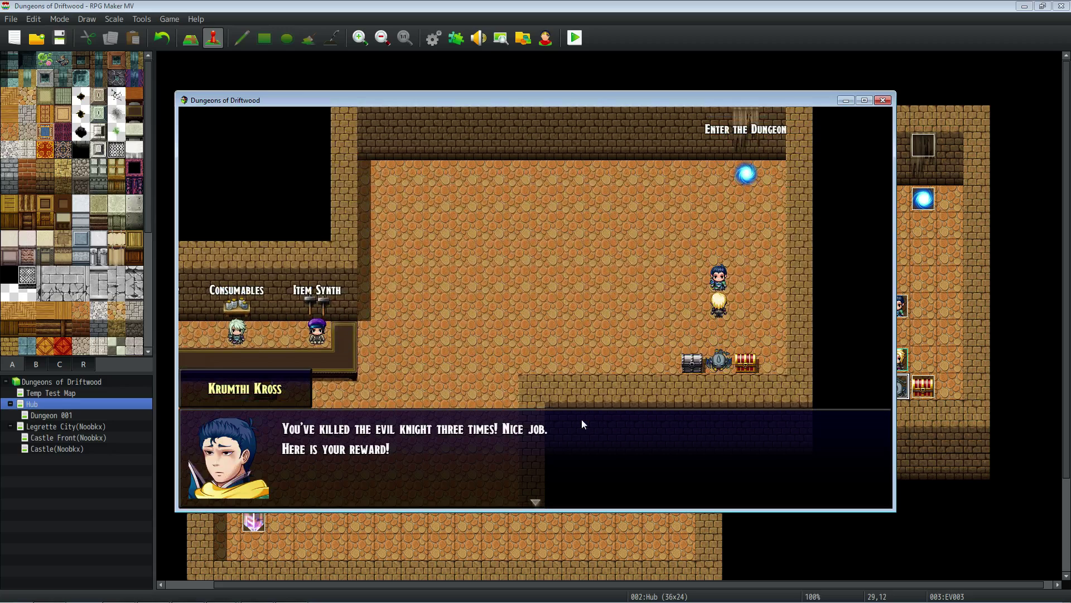
pyautogui.press('Return')
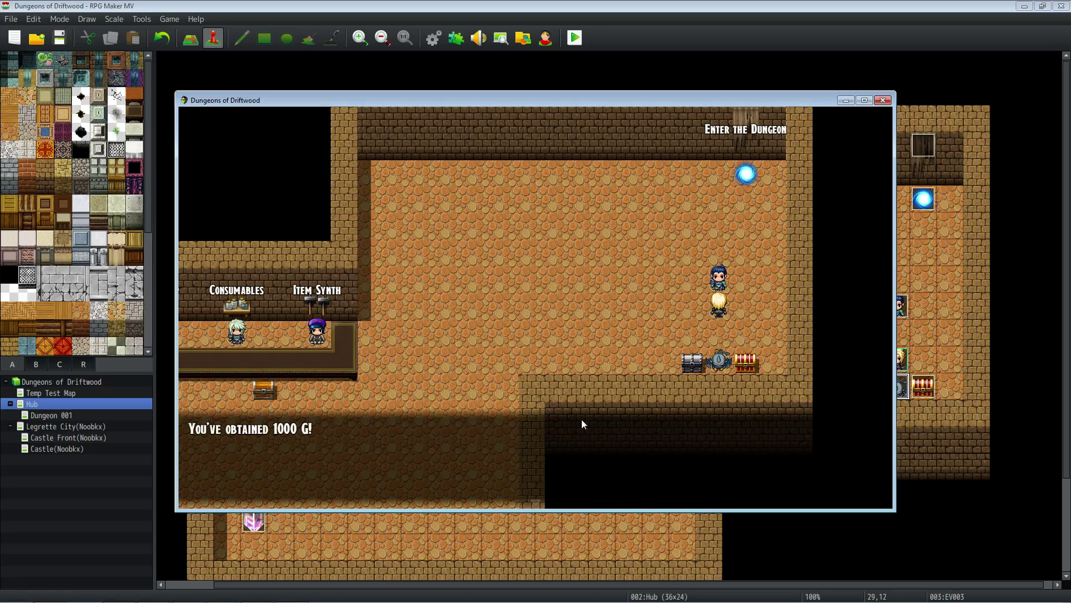
pyautogui.press('Return')
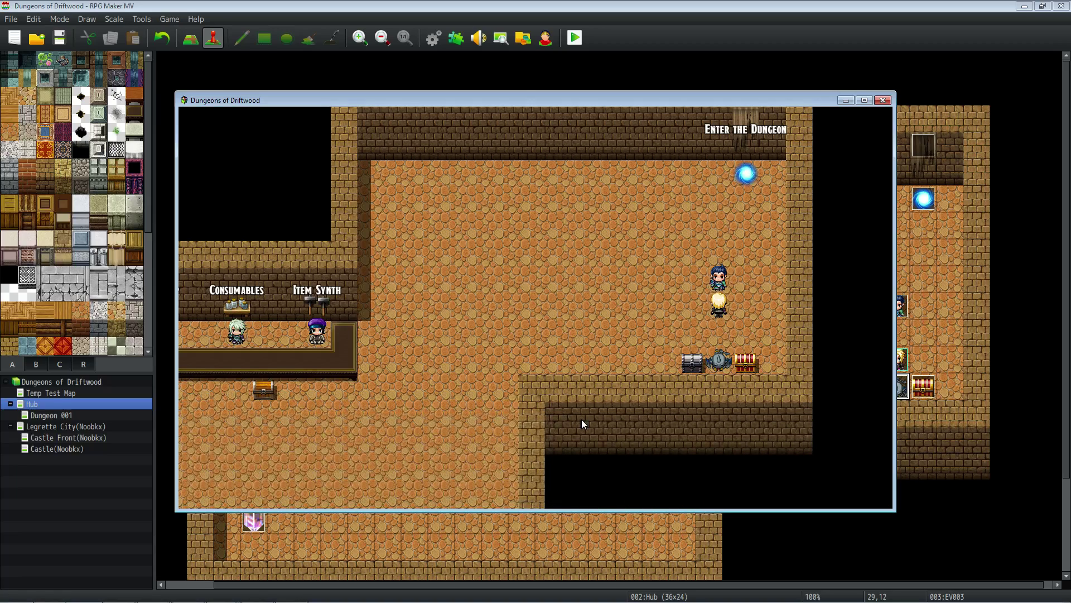
pyautogui.press('Escape')
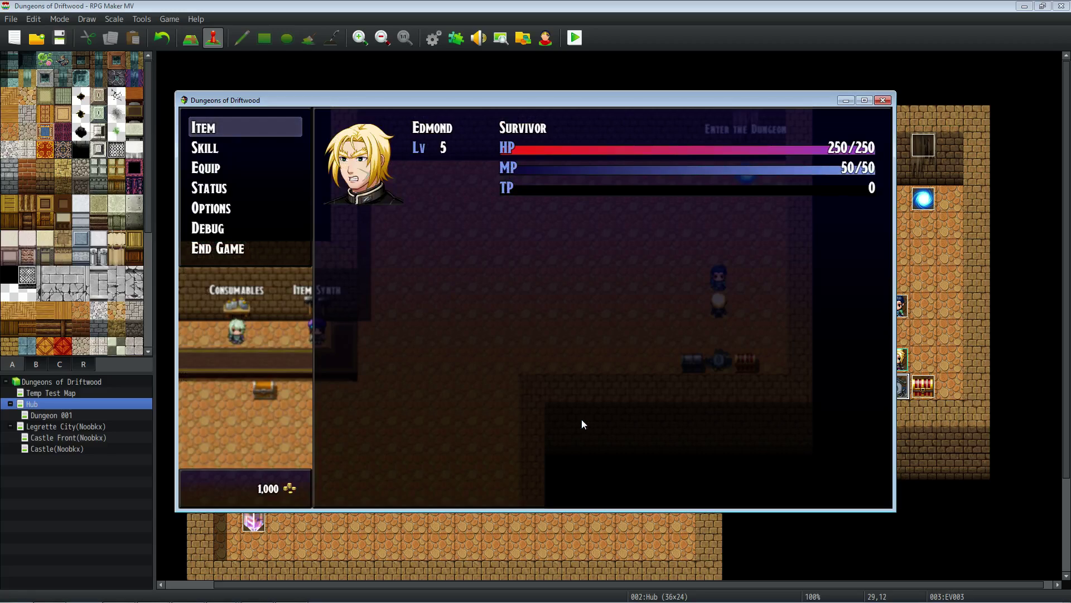
pyautogui.press('Down')
pyautogui.press('Up')
# Step: Talk to Krumthi Kross again to hear the 3 Ability Stones requirement
pyautogui.press('Escape')
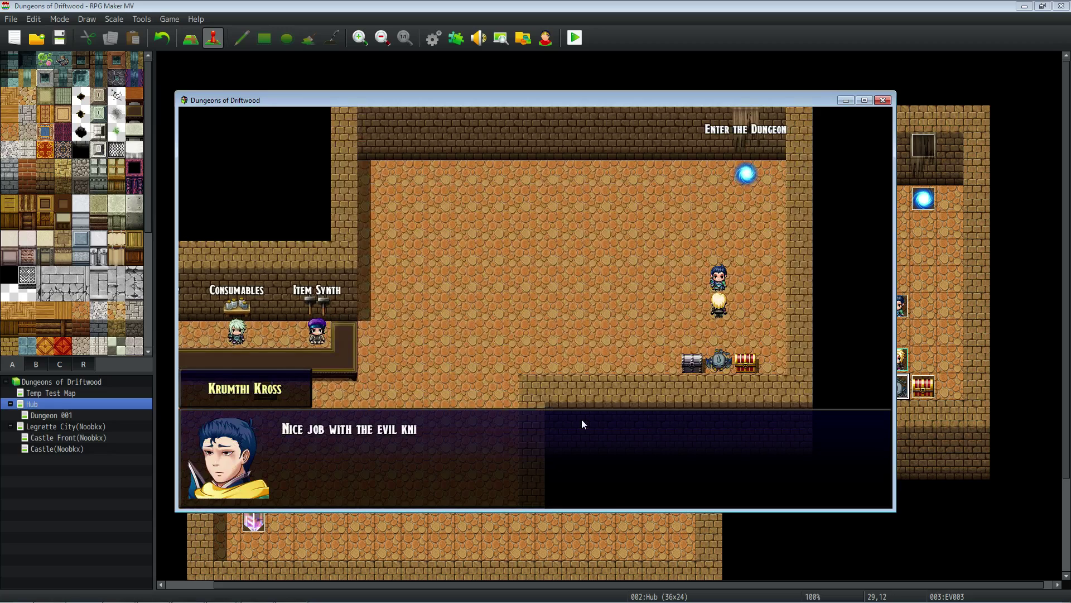
pyautogui.press('Return')
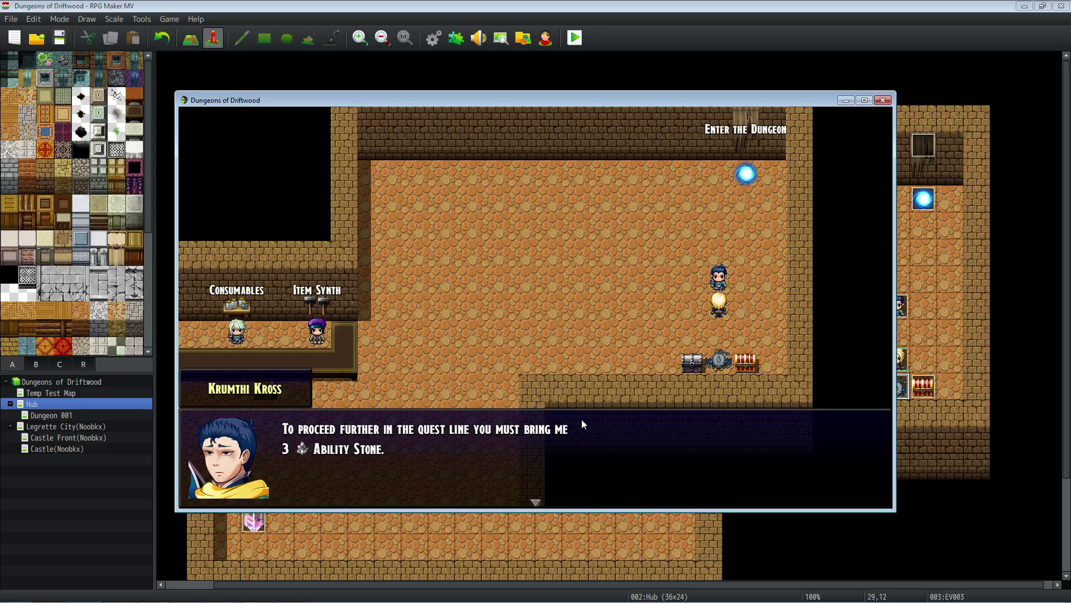
pyautogui.press('Return')
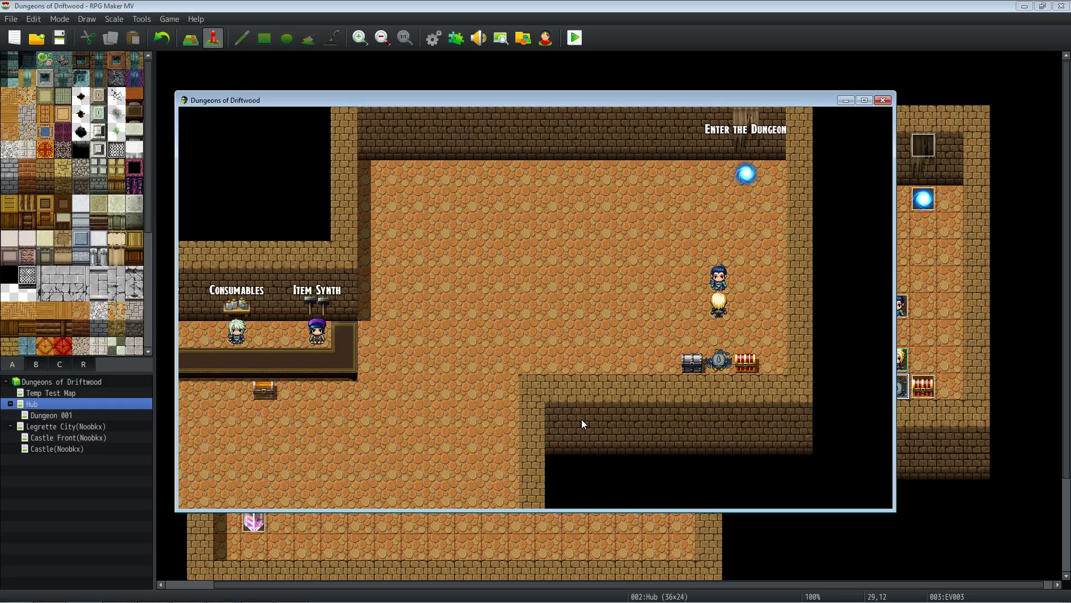
# Step: Walk across the hub and open the treasure chest holding the Alchemy Kit
pyautogui.press('Left')
pyautogui.press('Down')
pyautogui.press('Left')
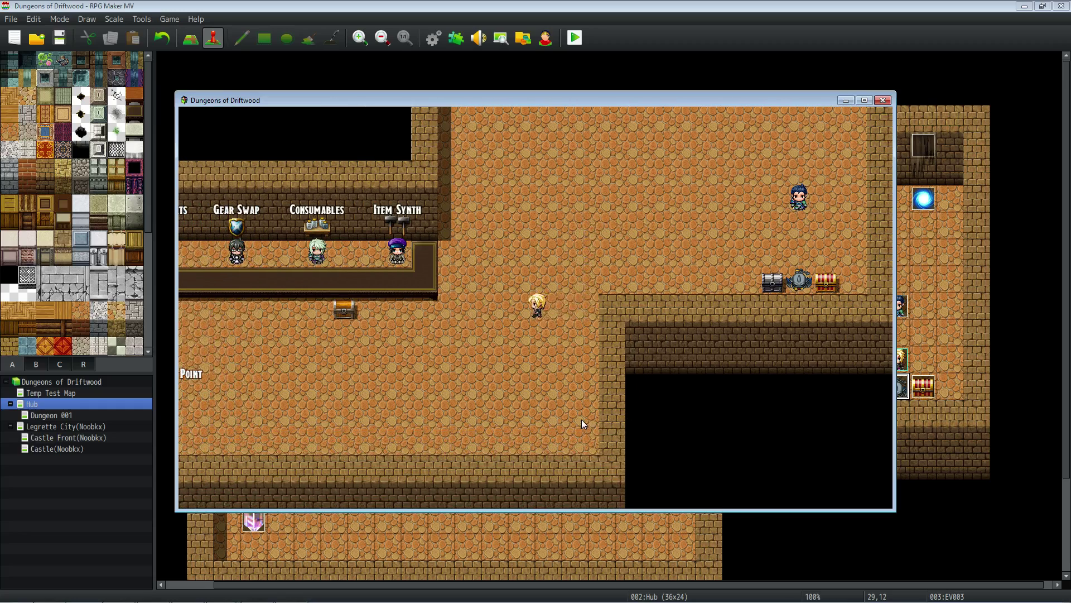
pyautogui.press('Return')
pyautogui.press('Return')
pyautogui.press('Down')
pyautogui.press('Left')
pyautogui.press('Left')
pyautogui.press('Up')
# Step: Collect the skill point and check the Item, Key Item and Weapon categories
pyautogui.press('Return')
pyautogui.press('Return')
pyautogui.press('Escape')
pyautogui.press('Return')
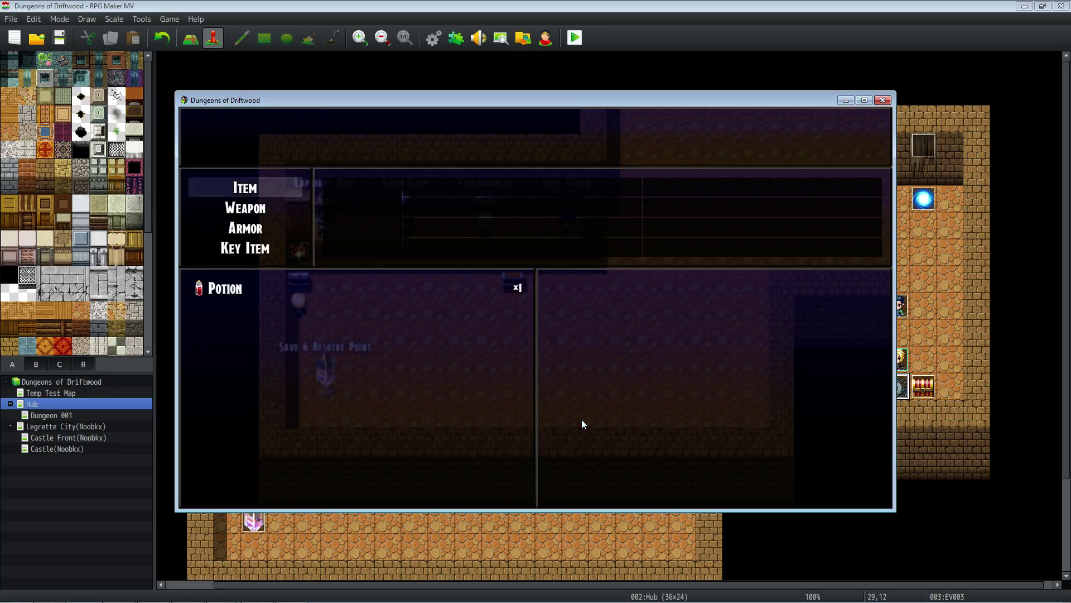
pyautogui.press('Up')
pyautogui.press('Down')
pyautogui.press('Down')
pyautogui.press('Up')
pyautogui.press('Escape')
pyautogui.press('Escape')
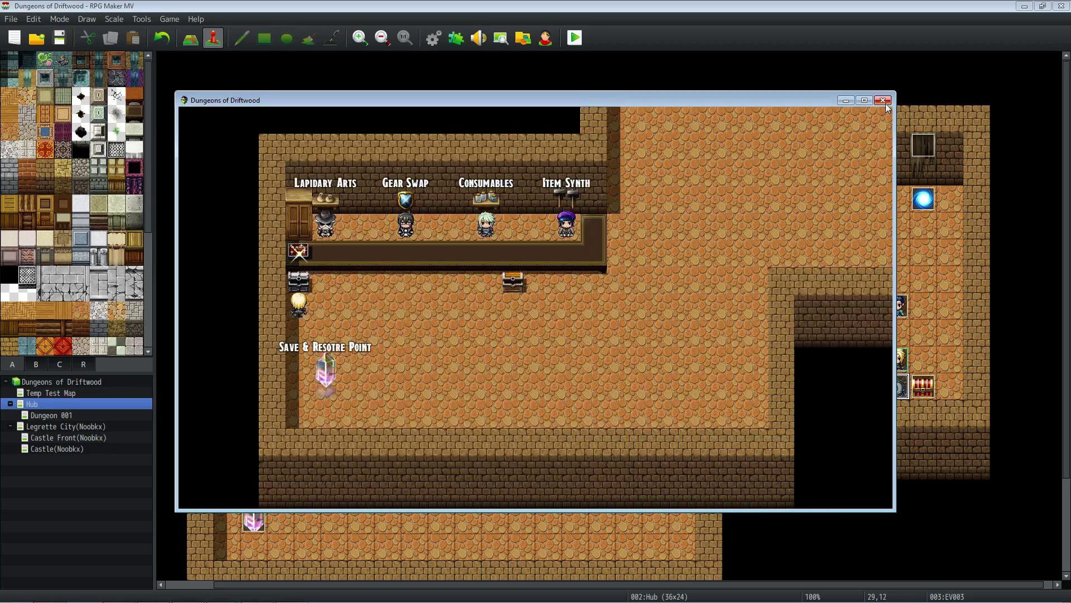
# Step: Close the playtest and discard an accidentally started blank event
pyautogui.hotkey('alt', 'F4')
pyautogui.rightClick(567, 192)
pyautogui.click(595, 212)
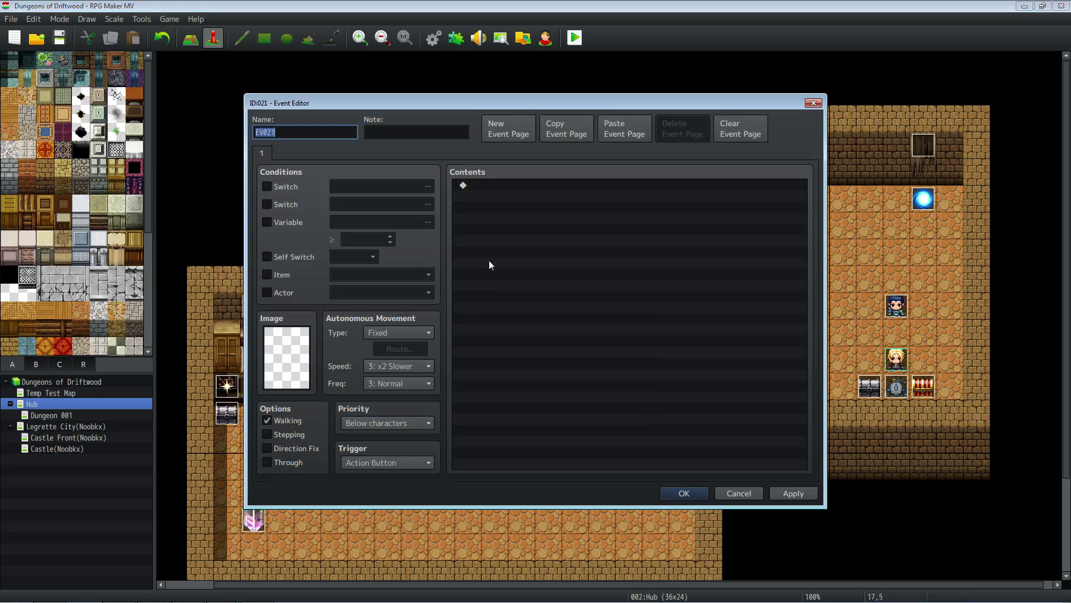
pyautogui.click(736, 493)
# Step: Create a Quick Event treasure chest on the Hub floor containing an Ability Stone
pyautogui.rightClick(590, 198)
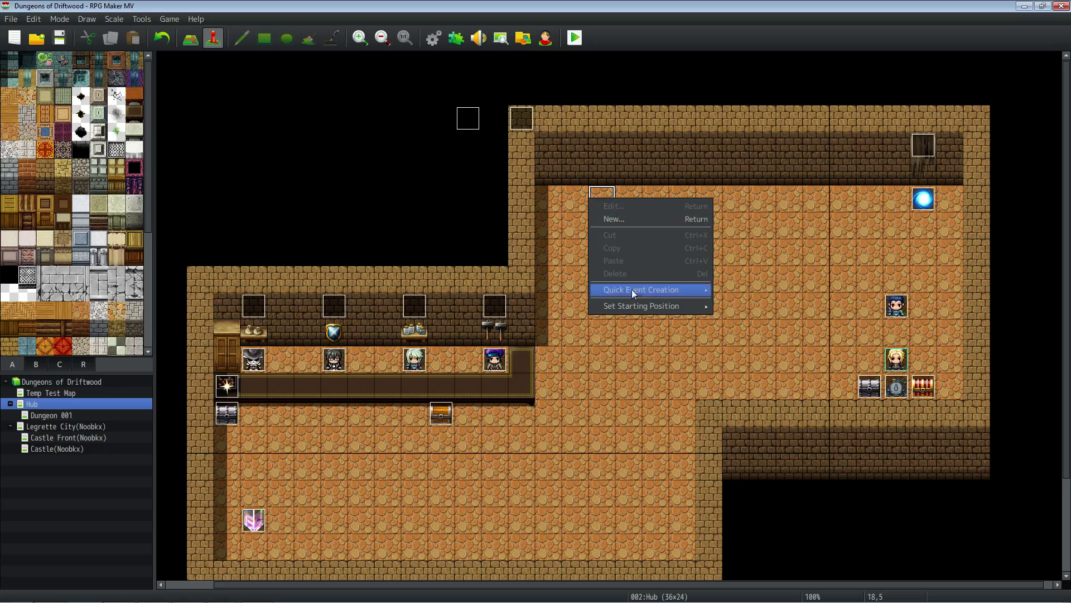
pyautogui.moveTo(635, 303)
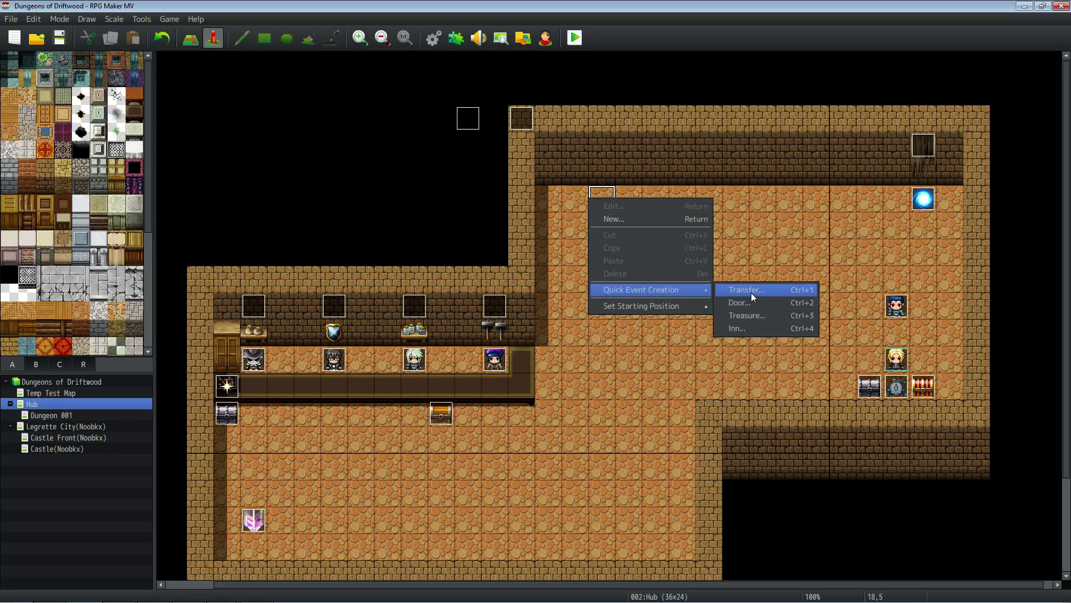
pyautogui.click(746, 316)
pyautogui.click(491, 293)
pyautogui.click(634, 294)
pyautogui.moveTo(637, 304); pyautogui.dragTo(622, 435)
pyautogui.click(593, 463)
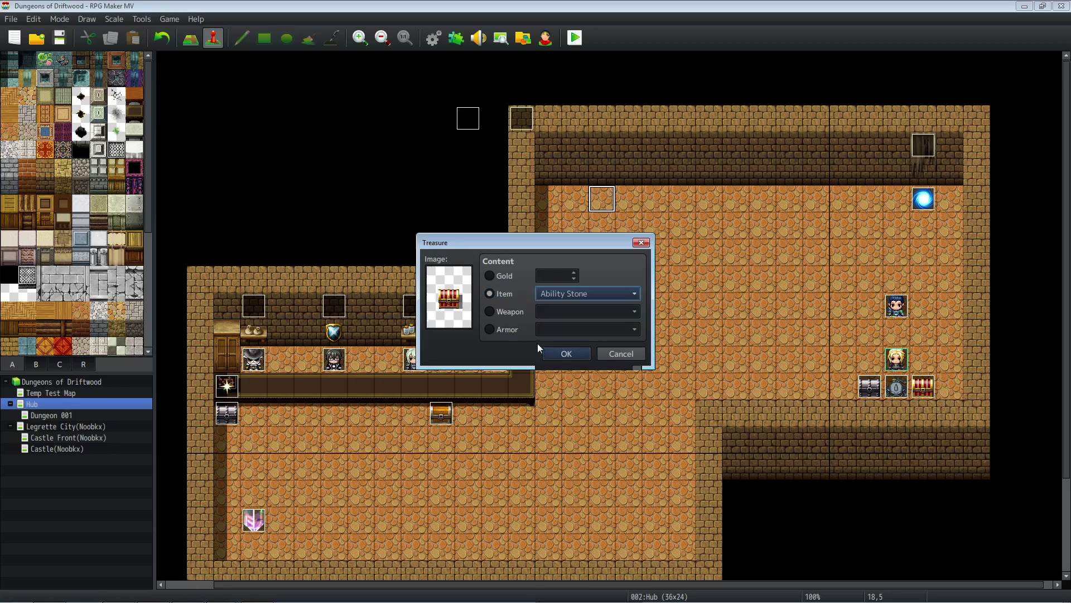
pyautogui.click(560, 353)
# Step: Change the chest's Change Items amount to 3 Ability Stones
pyautogui.rightClick(601, 200)
pyautogui.click(613, 207)
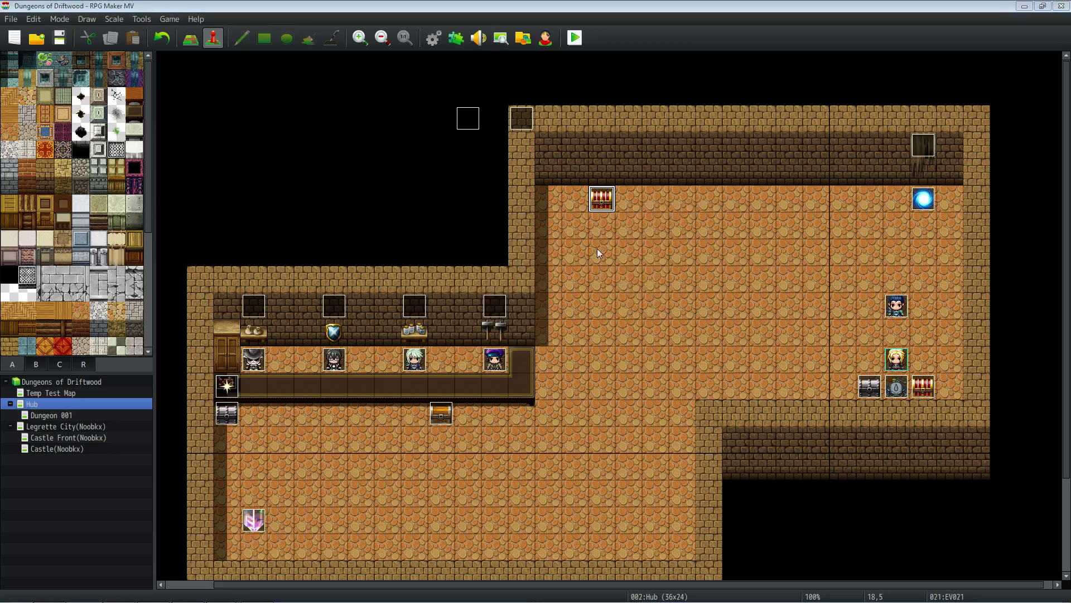
pyautogui.rightClick(557, 275)
pyautogui.click(576, 299)
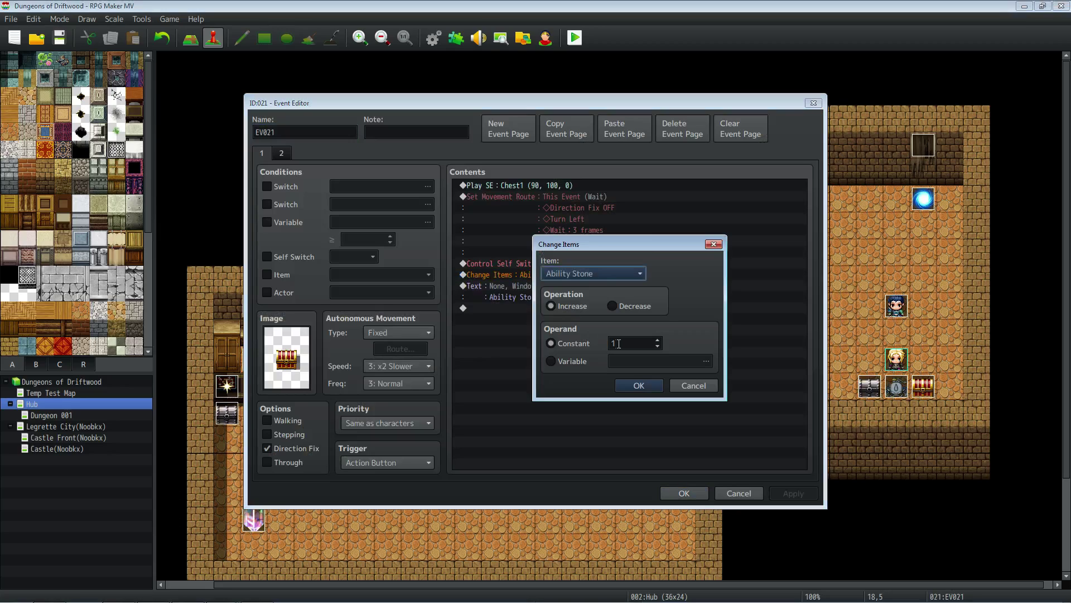
pyautogui.write('3')
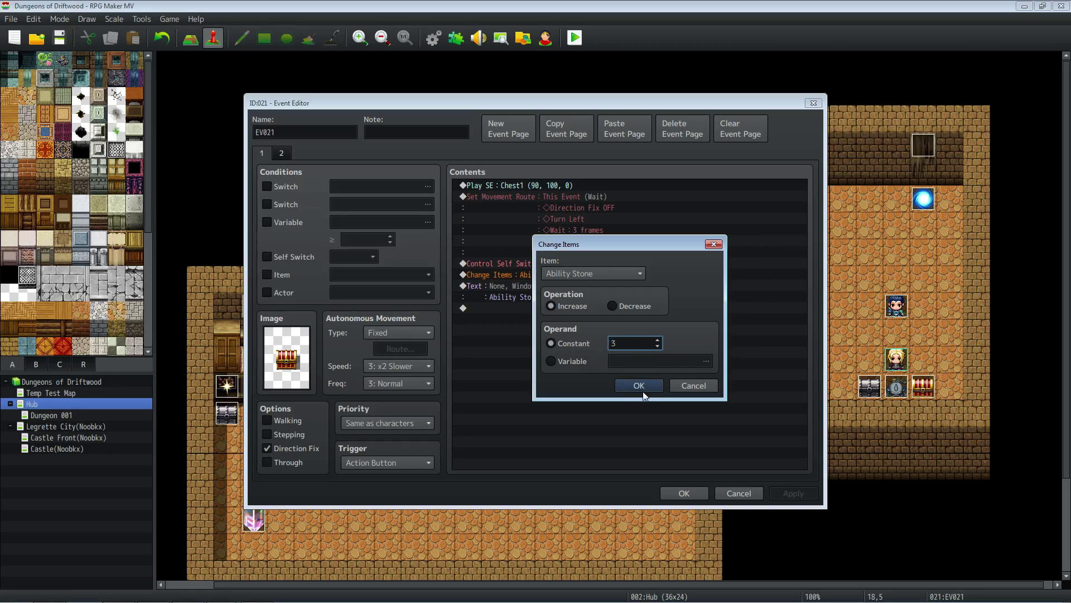
pyautogui.click(639, 385)
pyautogui.click(684, 493)
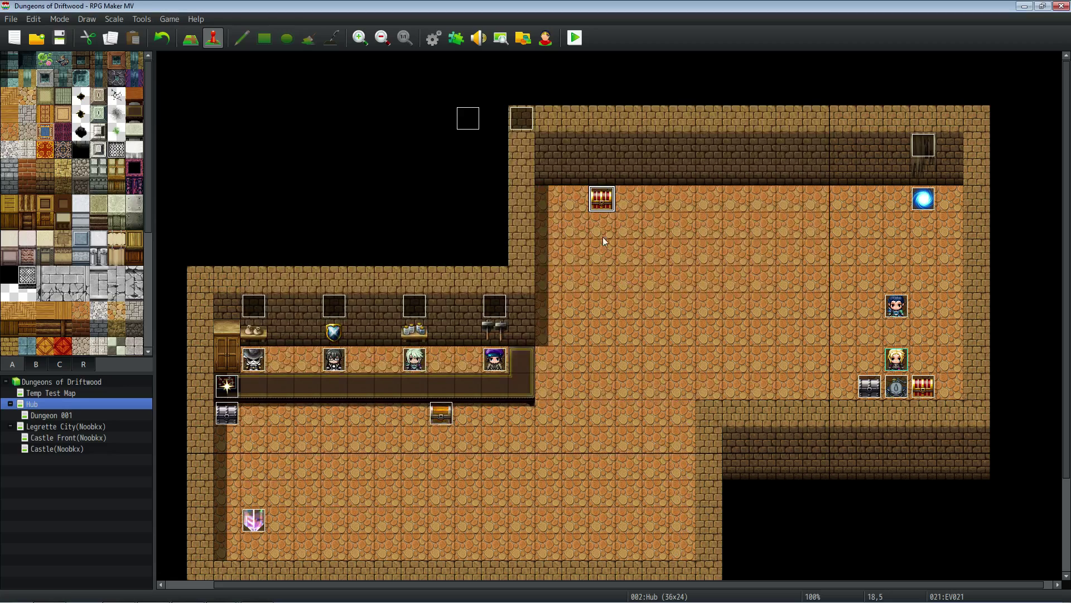
# Step: Move the chest to another spot on the hub floor and save the project
pyautogui.hotkey('ctrl', 'x')
pyautogui.click(762, 332)
pyautogui.hotkey('ctrl', 'v')
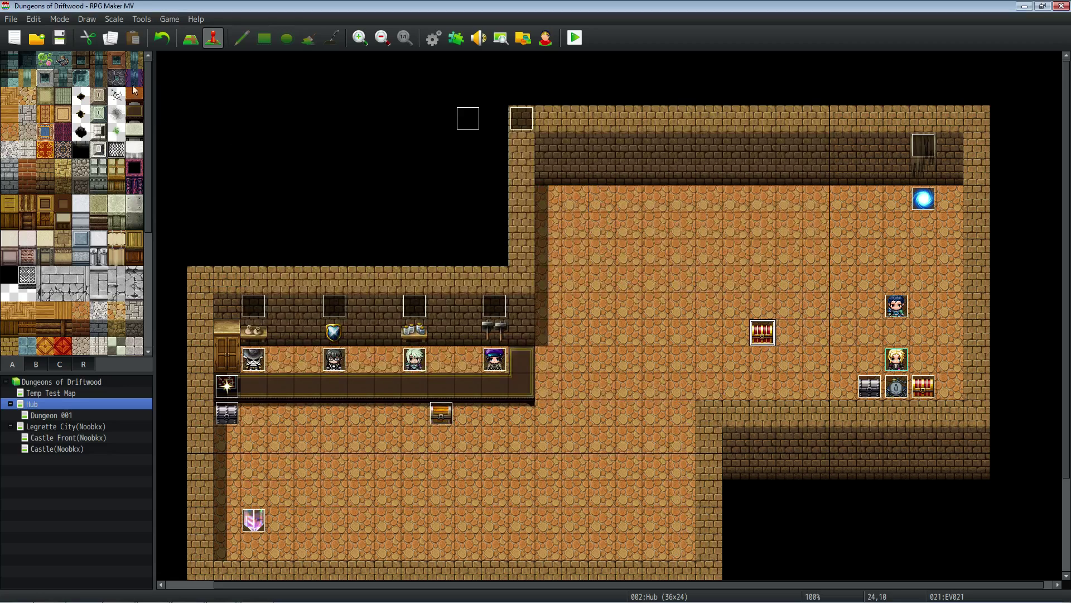
pyautogui.click(60, 38)
# Step: In Krumthi Kross's event, change page 2's Ability Stones condition constant to 0
pyautogui.doubleClick(897, 308)
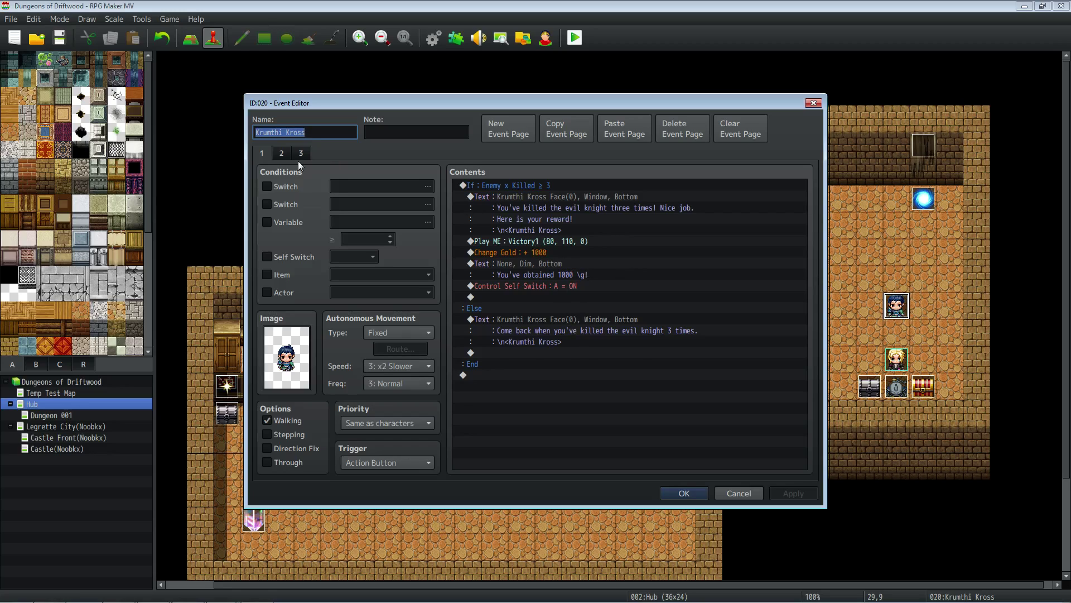
pyautogui.hotkey('ctrl', 'Tab')
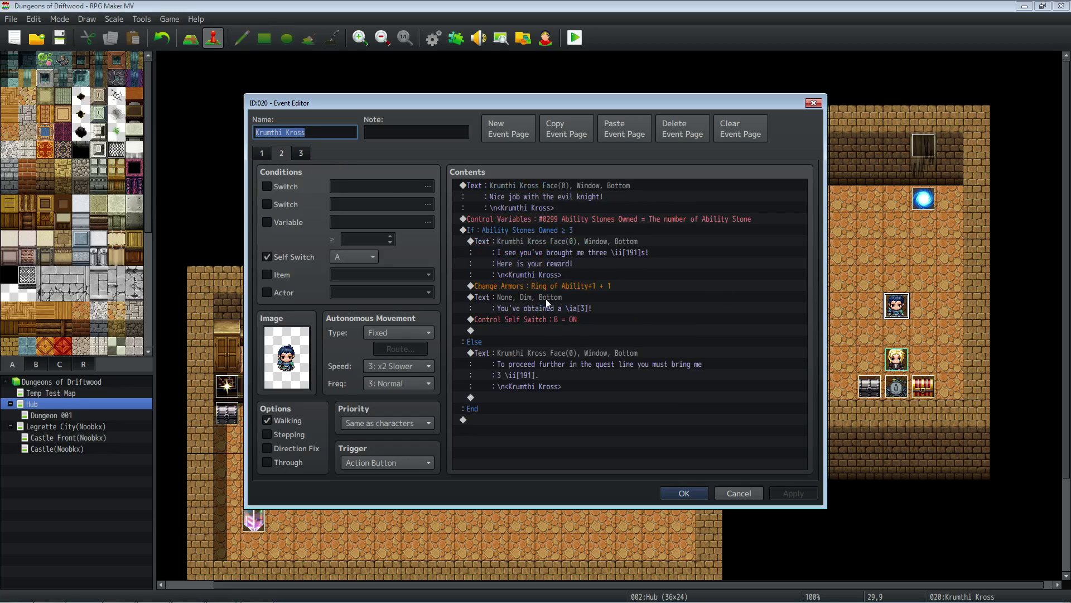
pyautogui.click(578, 226)
pyautogui.rightClick(530, 228)
pyautogui.click(561, 249)
pyautogui.doubleClick(648, 289)
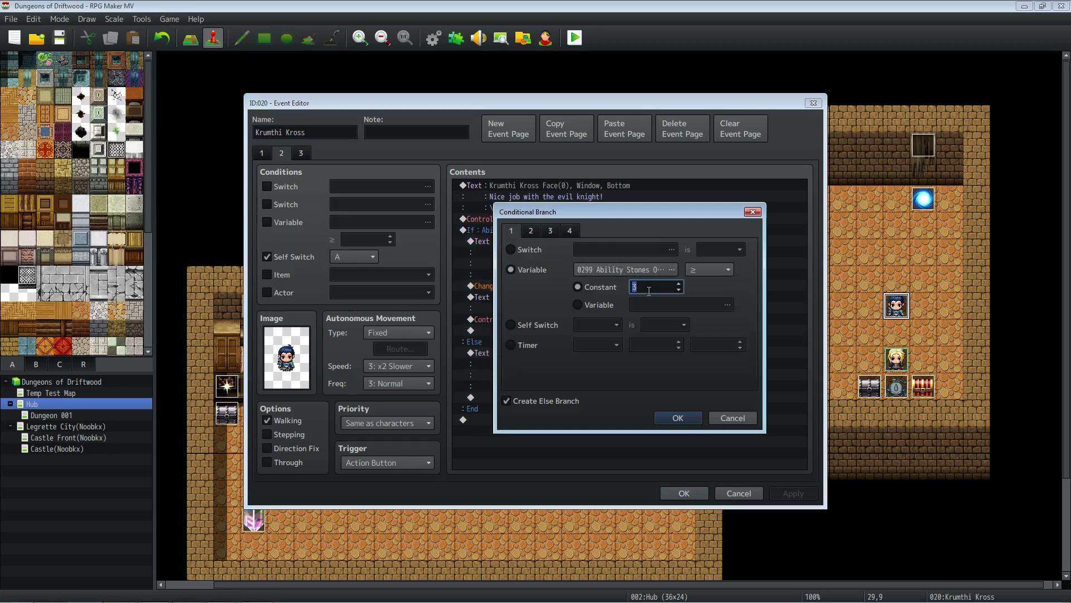
pyautogui.write('0')
pyautogui.click(687, 420)
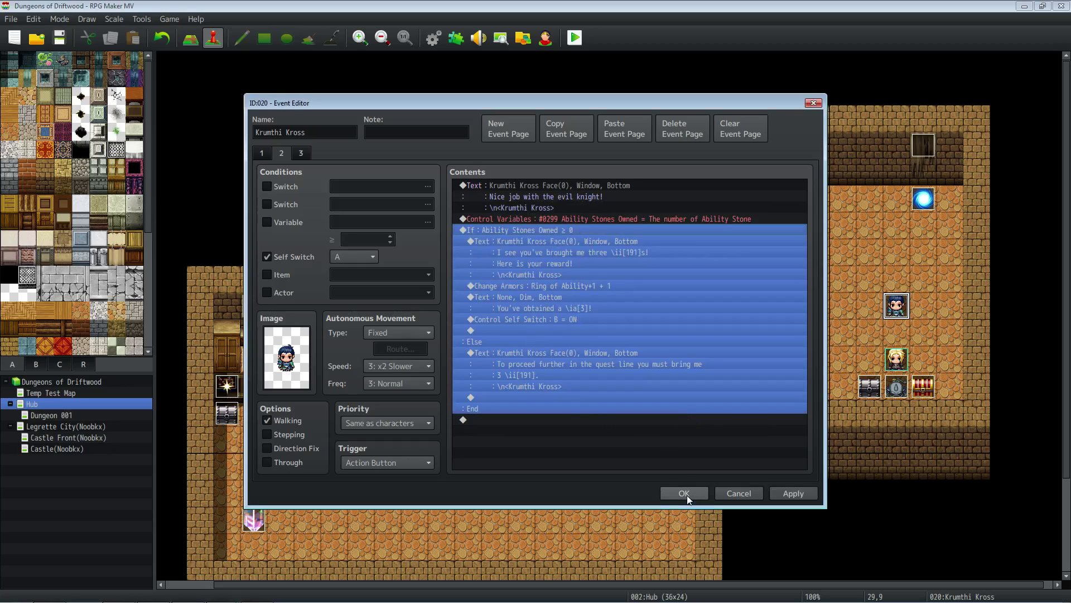
# Step: Correct page 2's branch to require Ability Stones Owned ≥ 3
pyautogui.click(301, 153)
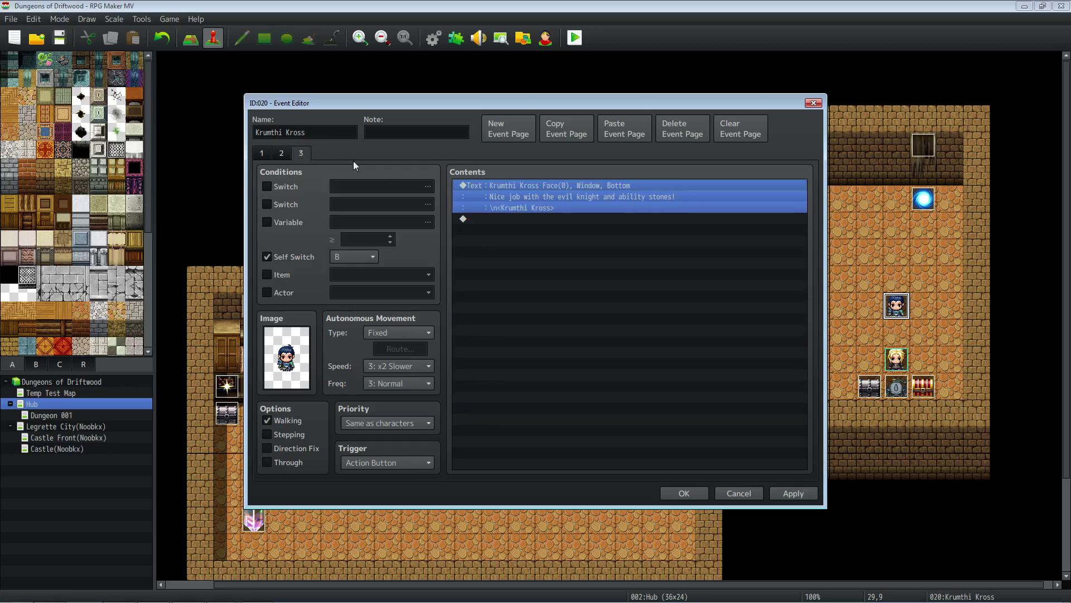
pyautogui.click(282, 153)
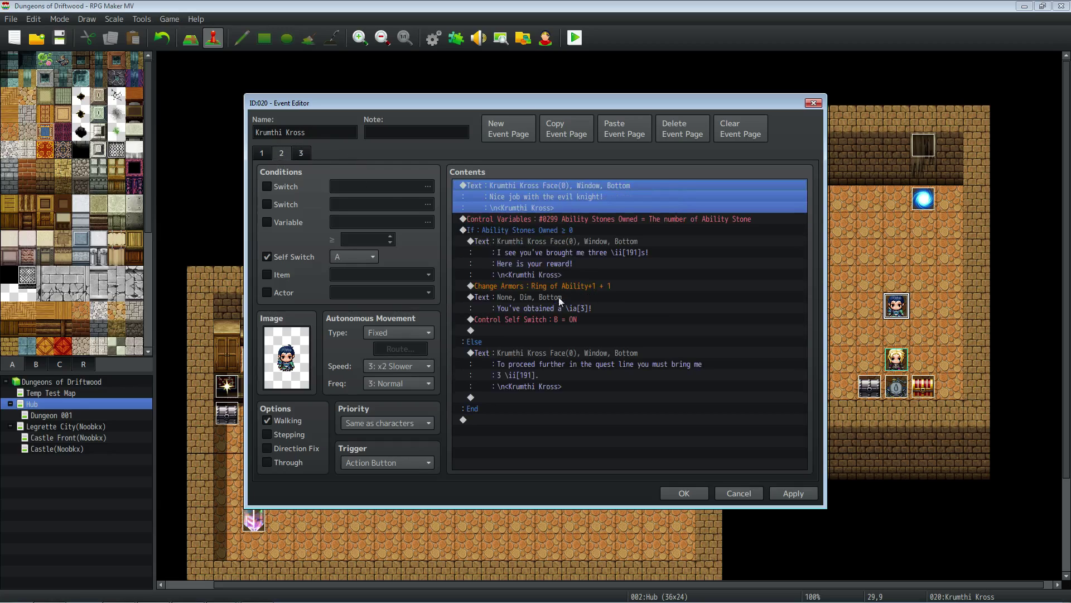
pyautogui.rightClick(538, 226)
pyautogui.click(563, 249)
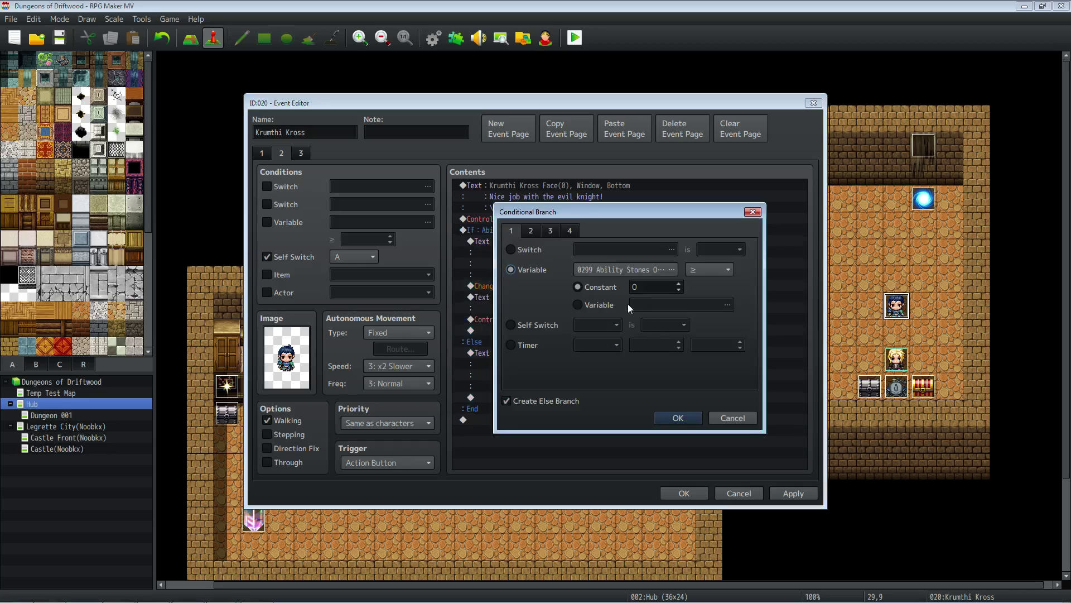
pyautogui.doubleClick(646, 287)
pyautogui.write('3')
pyautogui.click(676, 416)
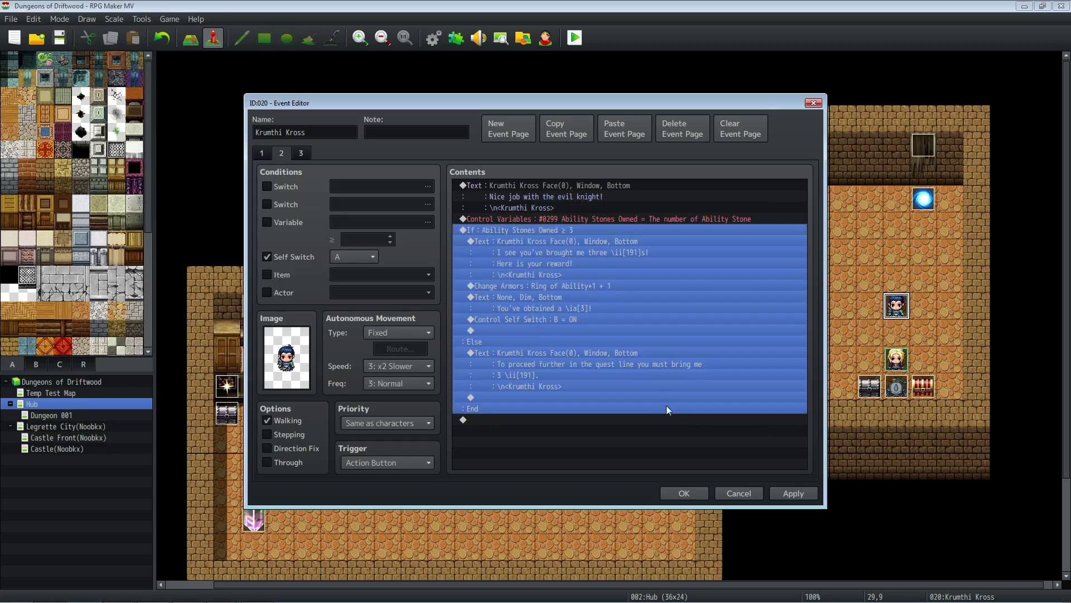
pyautogui.click(262, 153)
# Step: Change page 1's kill-count branch to Enemy x Killed ≥ 0
pyautogui.click(584, 287)
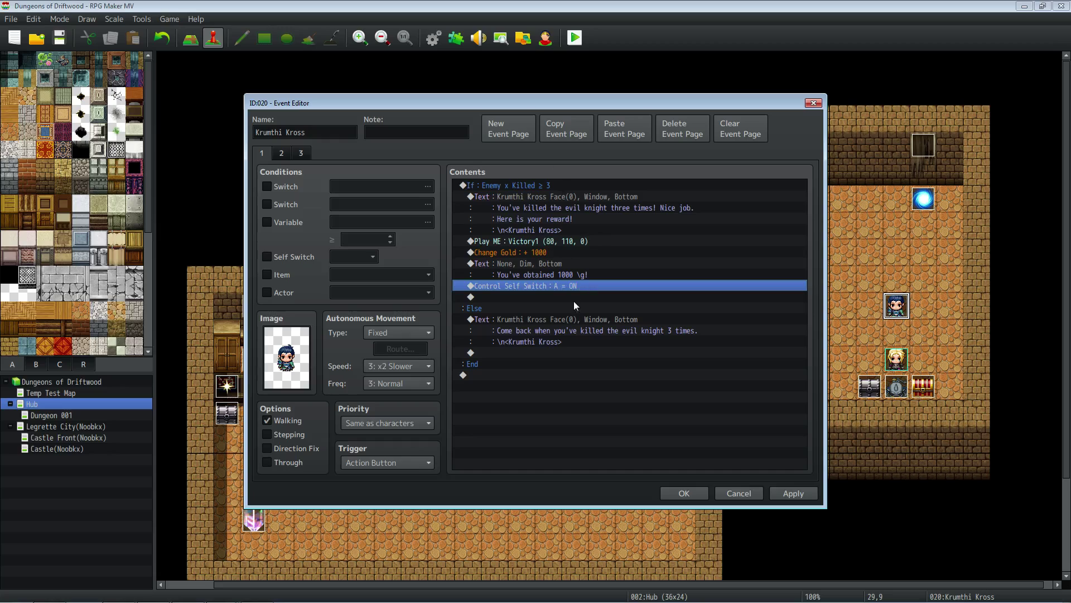
pyautogui.rightClick(509, 186)
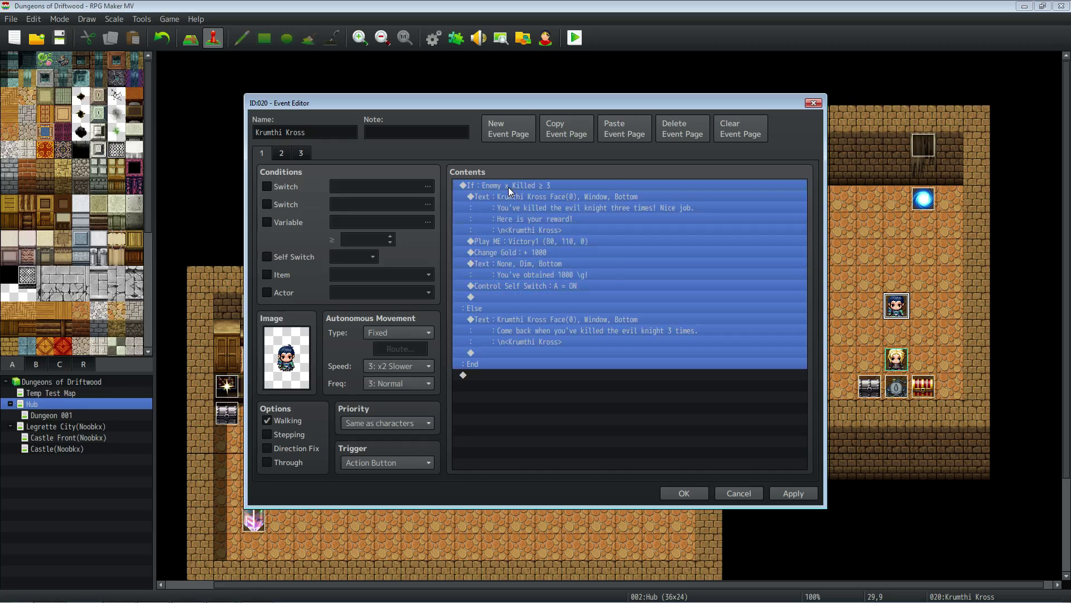
pyautogui.click(535, 206)
pyautogui.click(657, 294)
pyautogui.press('BackSpace')
pyautogui.click(678, 419)
pyautogui.click(535, 208)
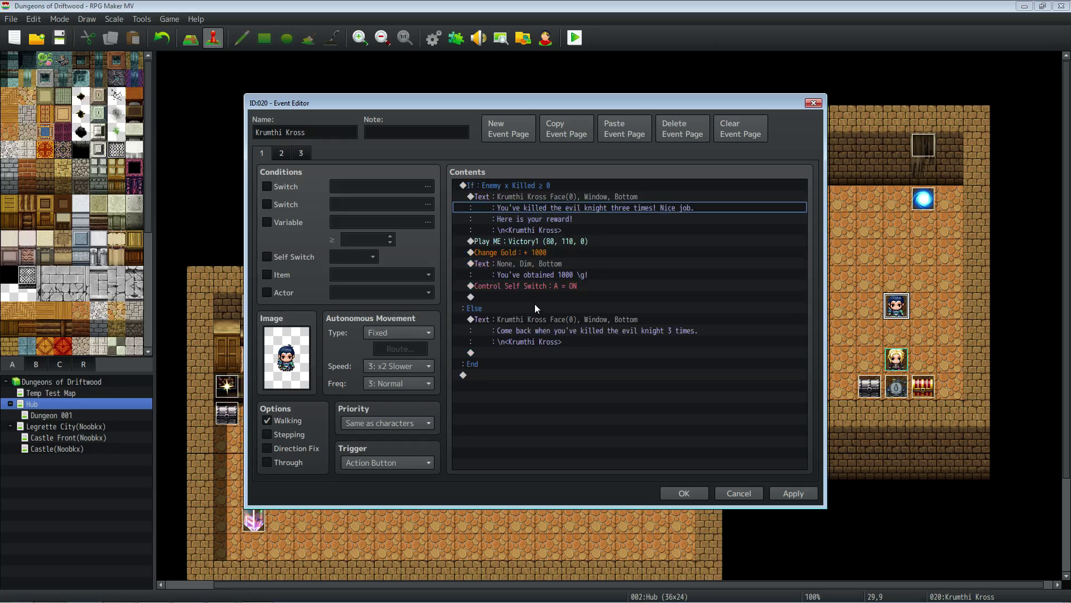
# Step: On page 2, set the Control Variables command's target to 0299 Ability Stones Owned
pyautogui.click(290, 154)
pyautogui.click(568, 252)
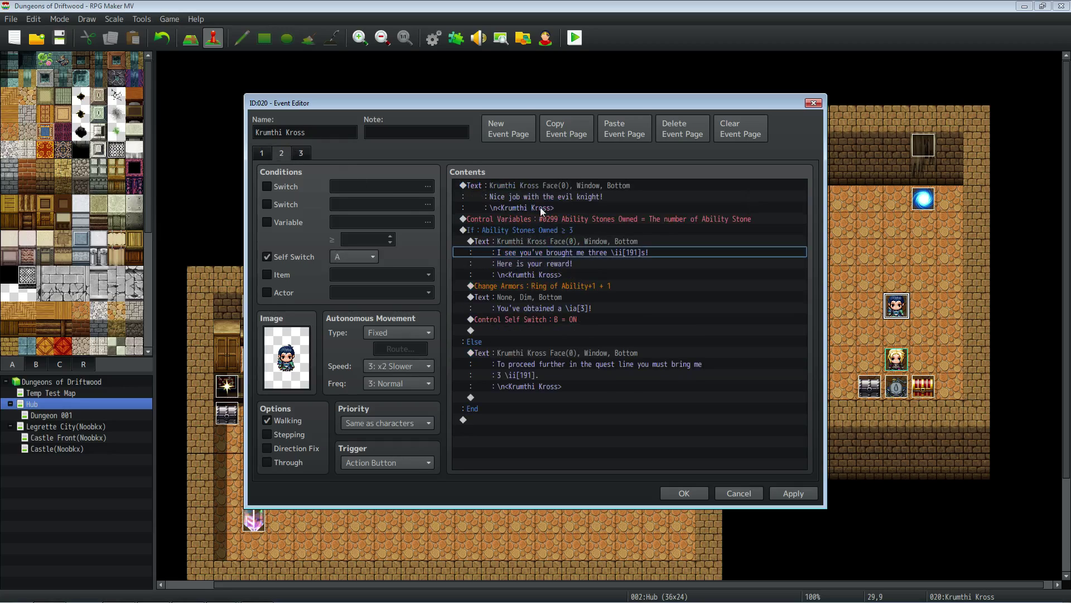
pyautogui.click(554, 196)
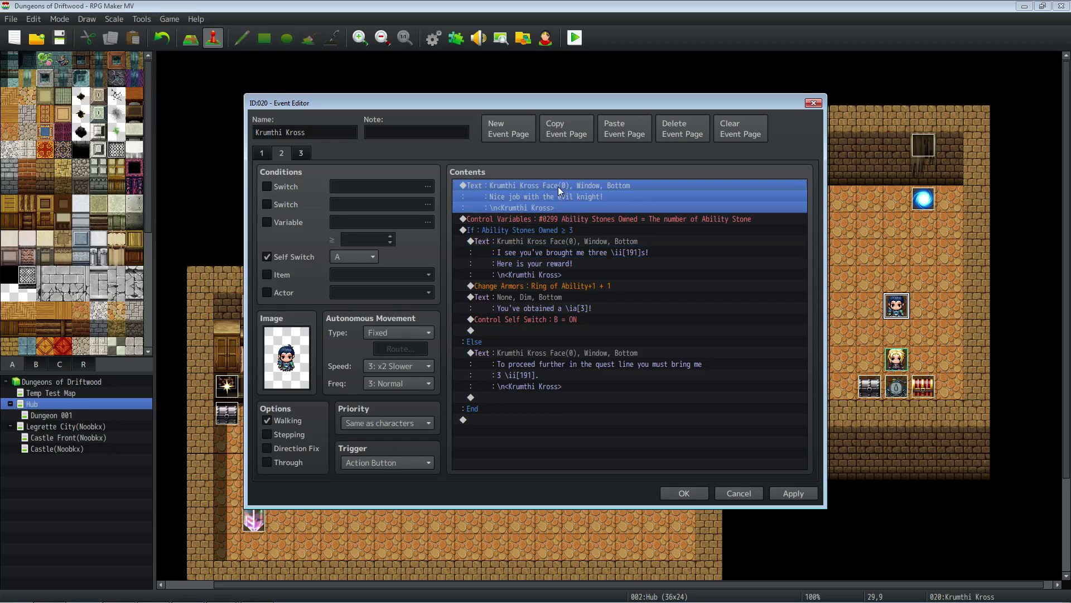
pyautogui.click(571, 222)
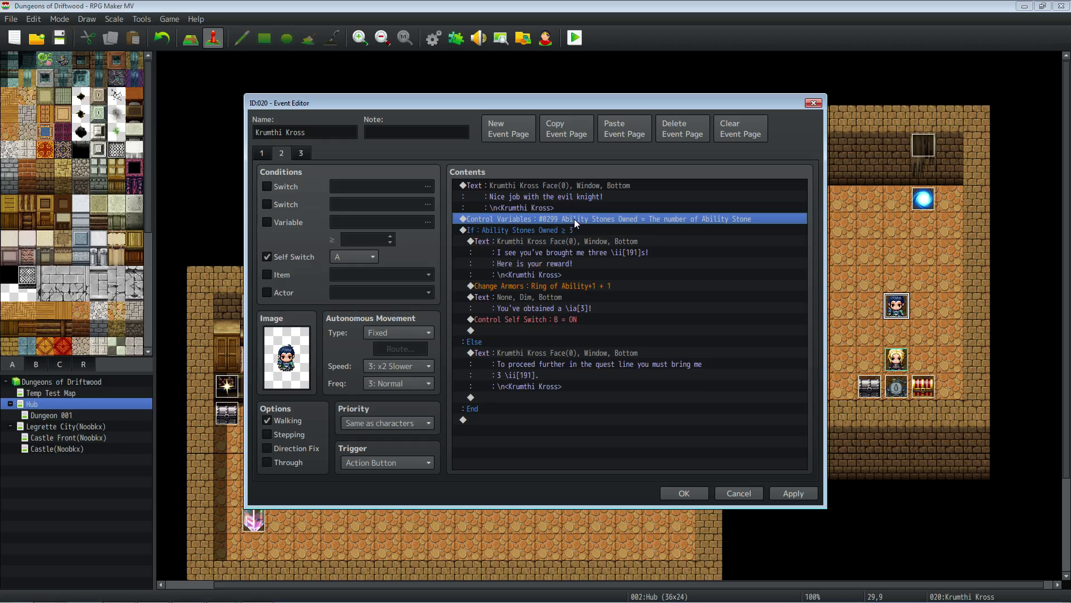
pyautogui.rightClick(535, 218)
pyautogui.click(564, 240)
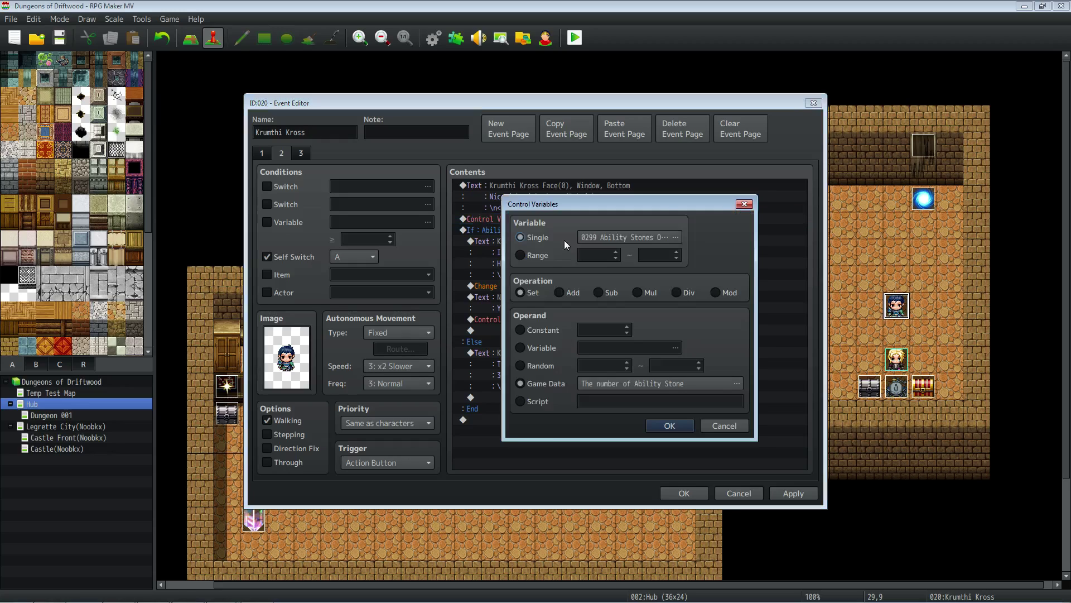
pyautogui.click(638, 237)
pyautogui.click(705, 397)
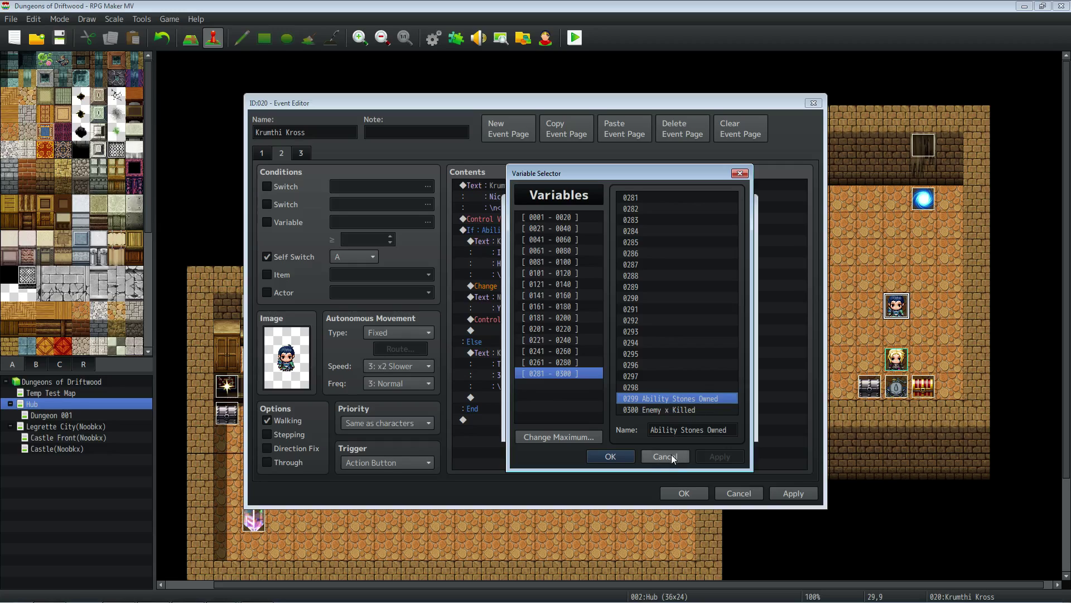
pyautogui.press('Return')
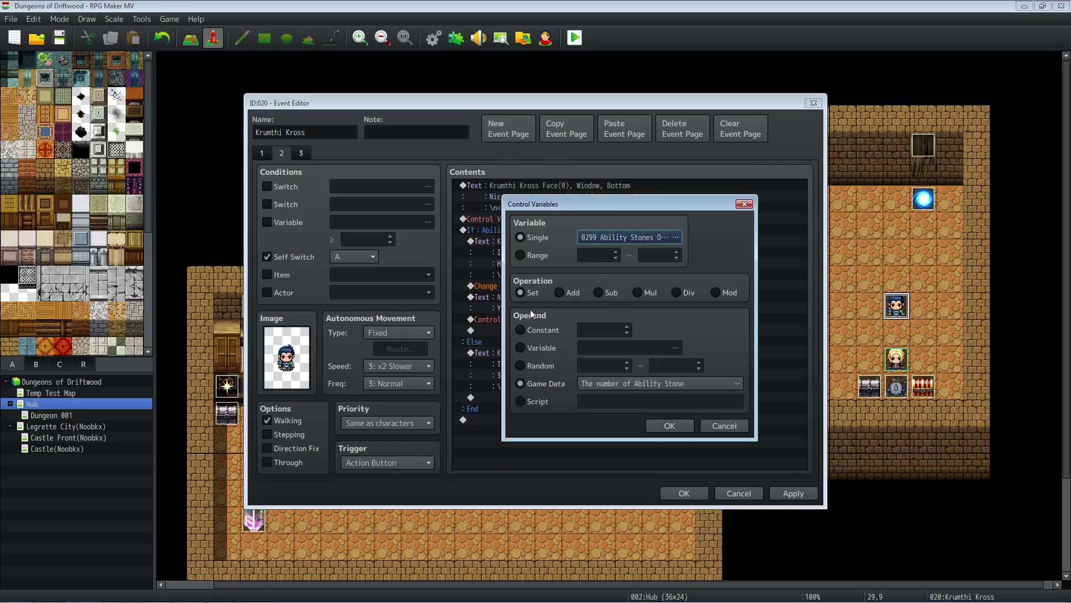
# Step: Keep its operand as Game Data counting the Ability Stone item, and confirm
pyautogui.click(738, 383)
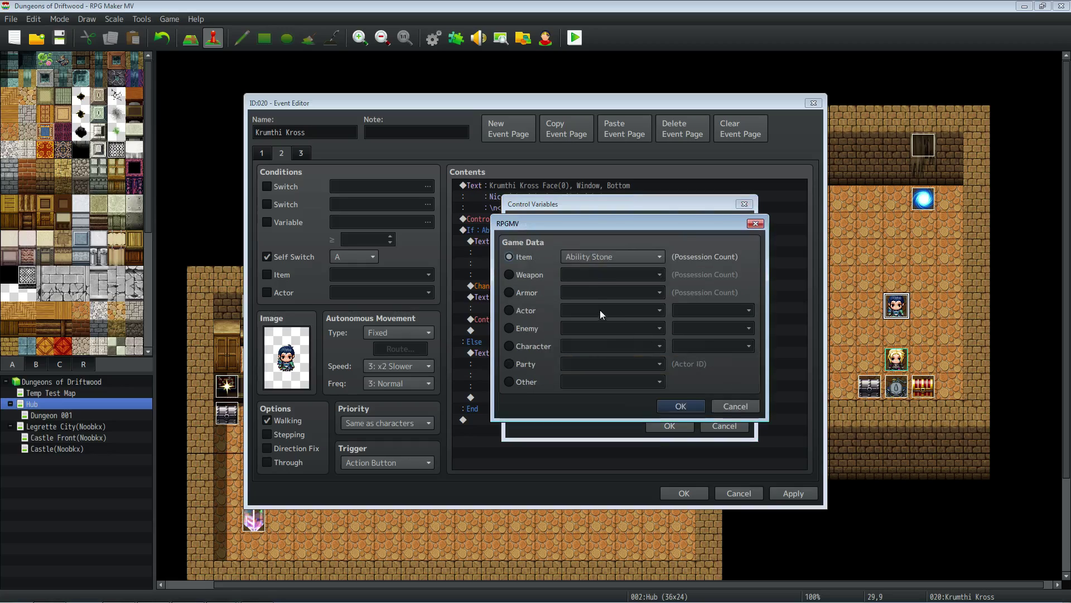
pyautogui.click(628, 252)
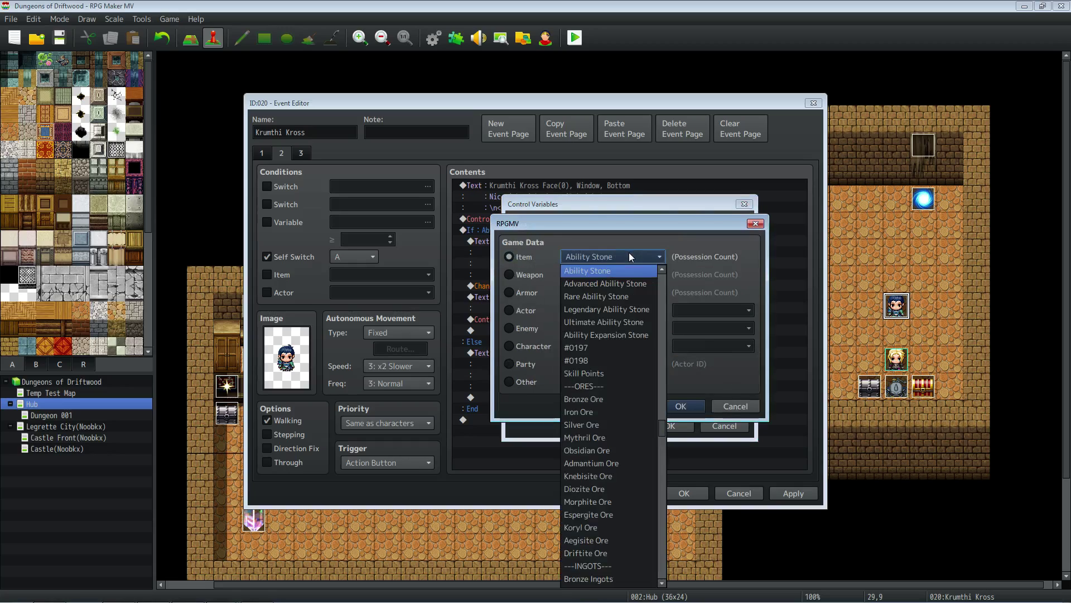
pyautogui.click(609, 271)
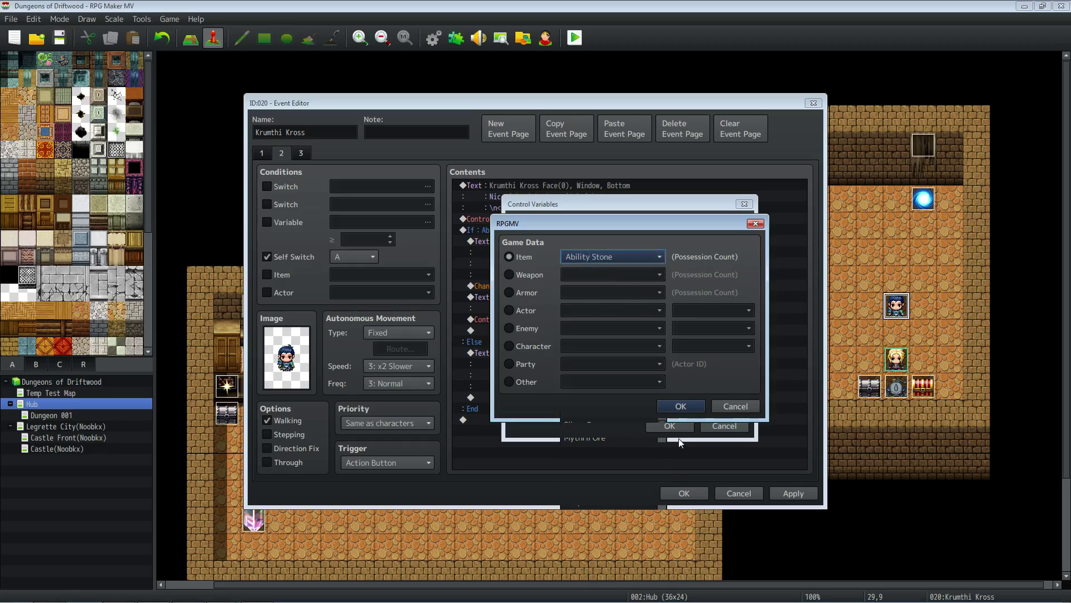
pyautogui.click(681, 405)
pyautogui.click(663, 426)
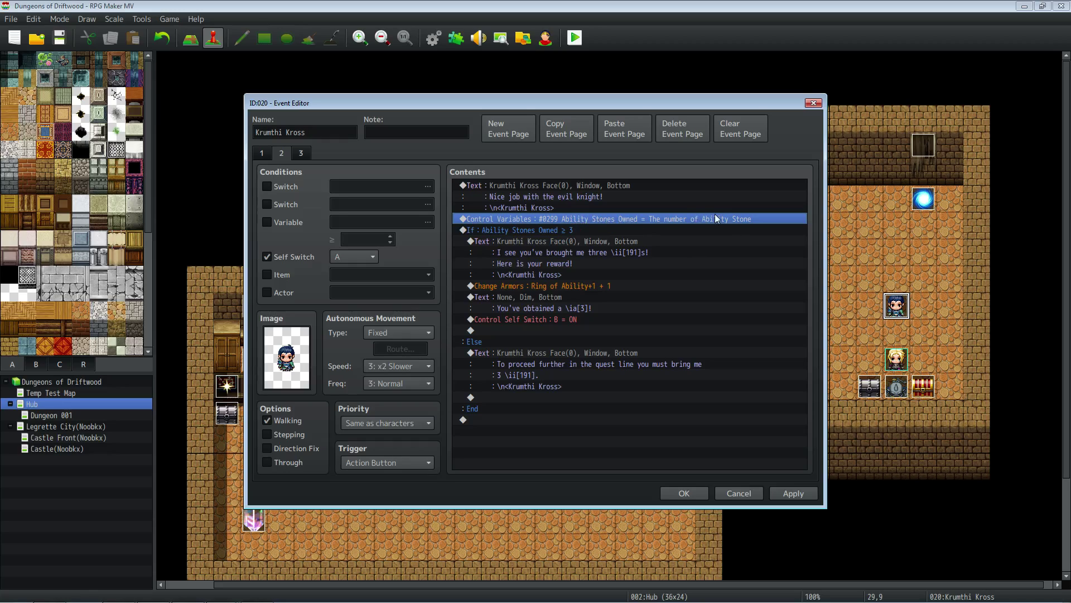
pyautogui.click(518, 230)
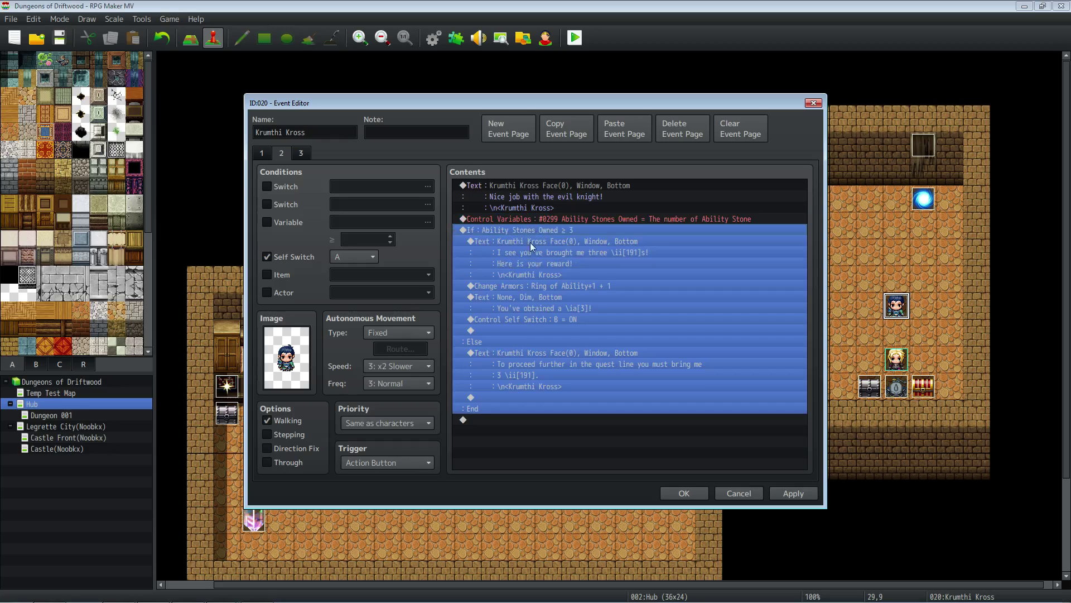
pyautogui.click(533, 231)
pyautogui.rightClick(534, 232)
pyautogui.click(561, 254)
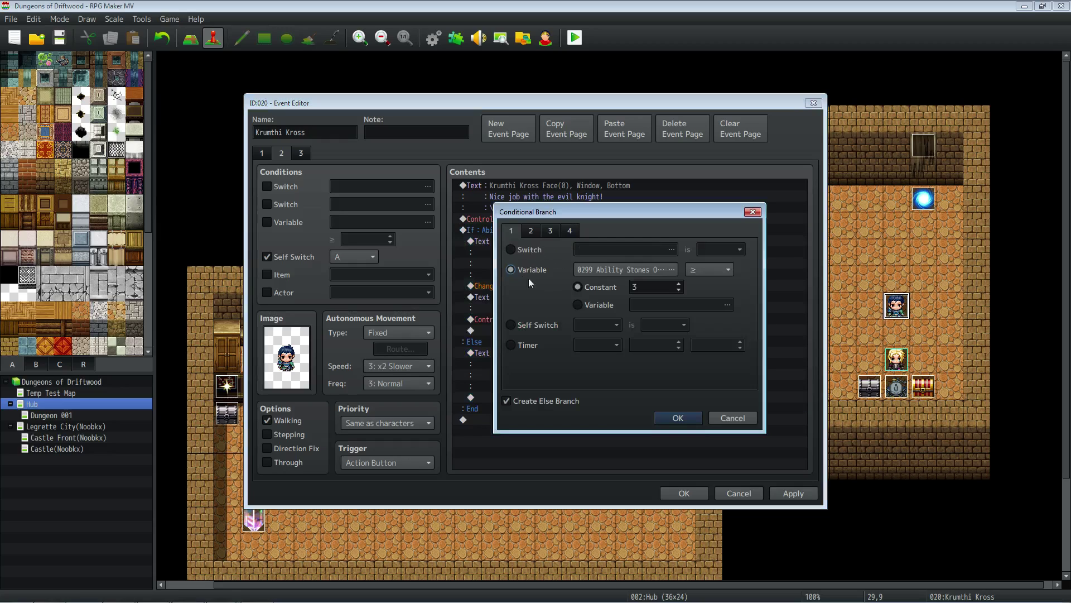
pyautogui.click(658, 272)
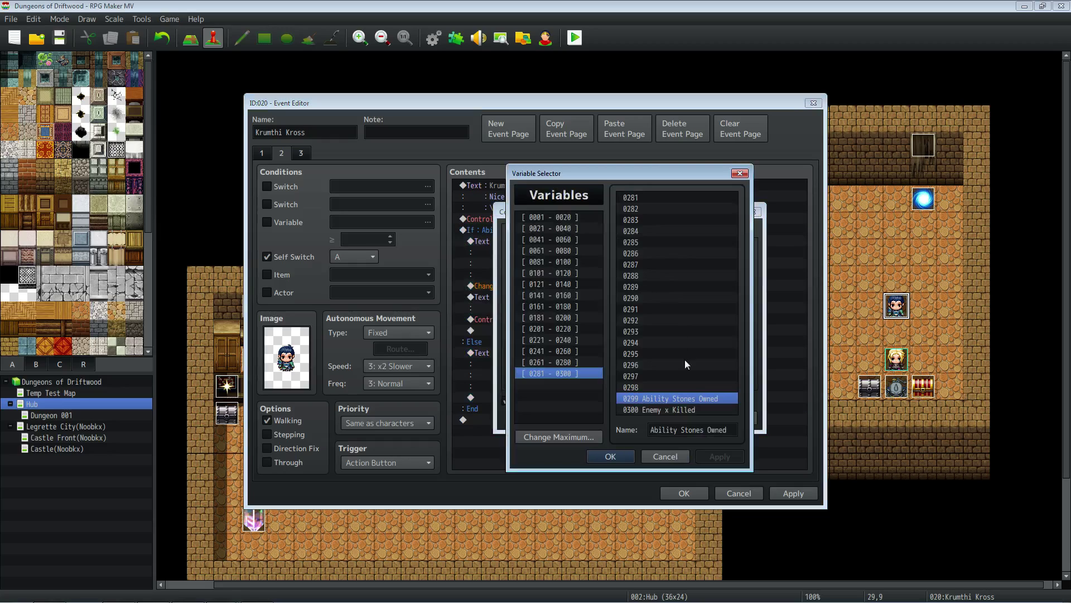
pyautogui.click(673, 456)
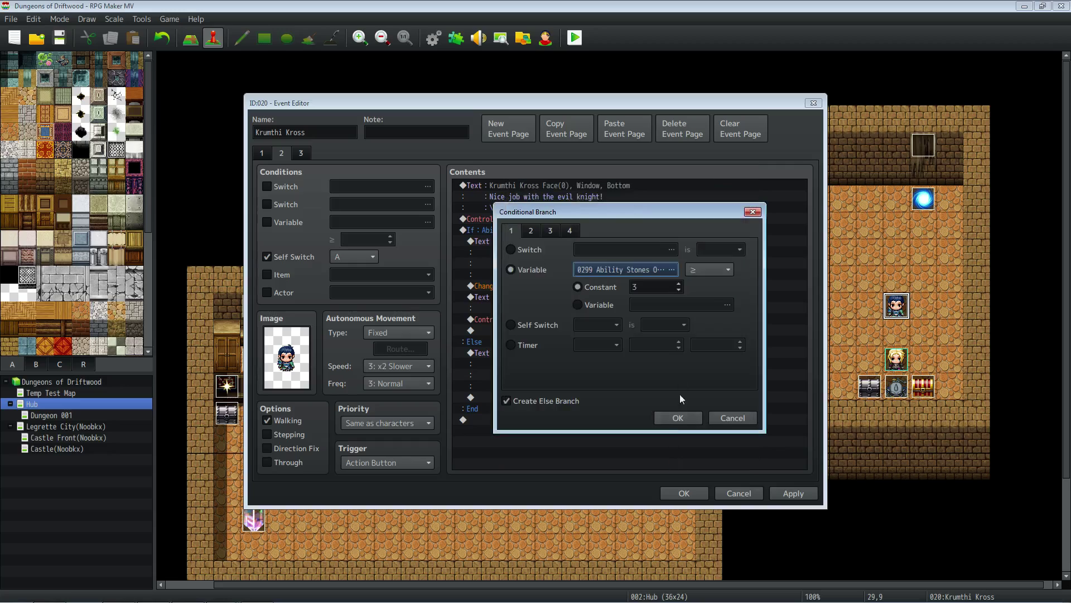
pyautogui.doubleClick(640, 286)
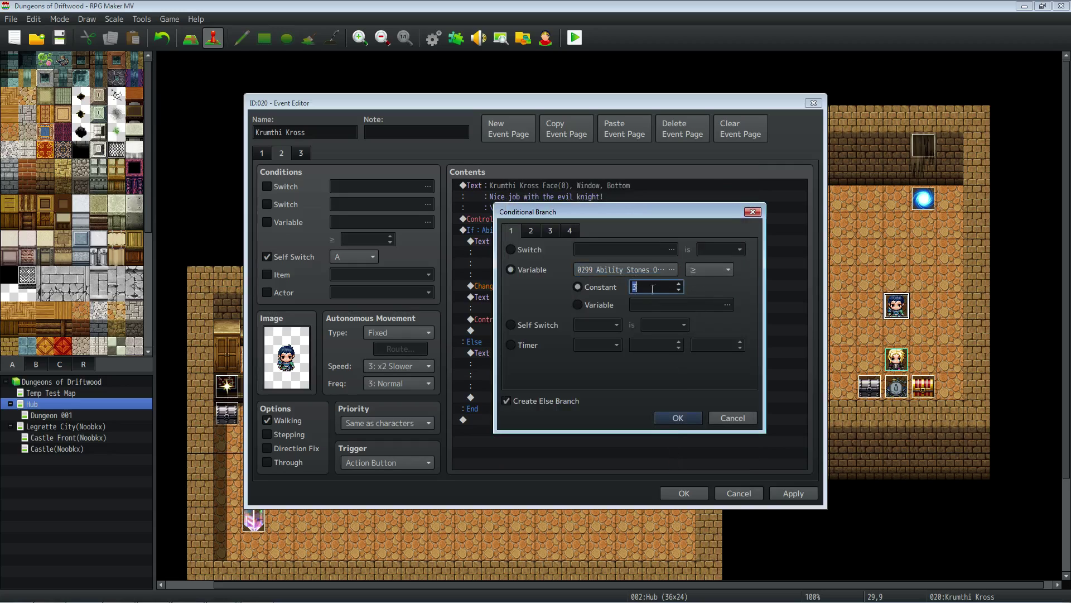
pyautogui.click(677, 418)
pyautogui.click(530, 258)
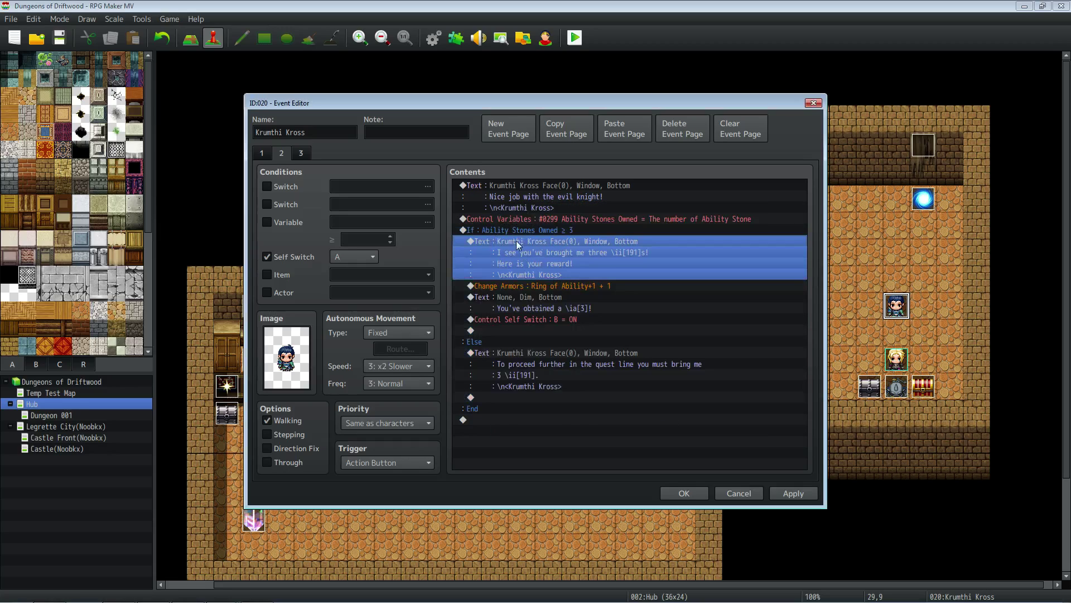
pyautogui.rightClick(517, 245)
pyautogui.press('Escape')
pyautogui.rightClick(514, 240)
pyautogui.click(539, 262)
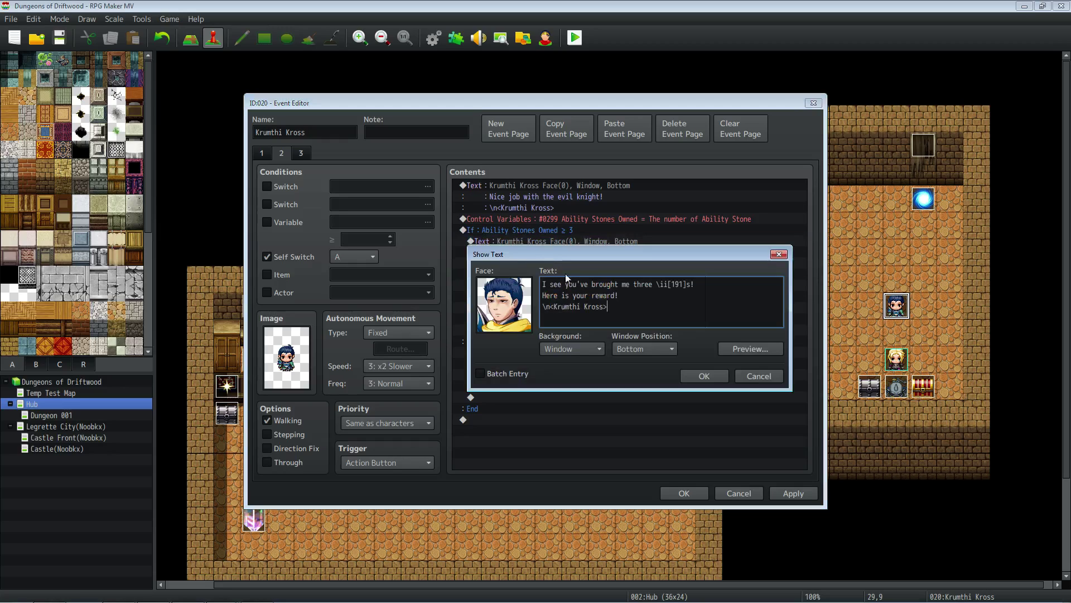
pyautogui.moveTo(719, 286); pyautogui.dragTo(533, 290)
pyautogui.click(533, 293)
pyautogui.moveTo(721, 283); pyautogui.dragTo(540, 286)
pyautogui.moveTo(641, 297); pyautogui.dragTo(540, 296)
pyautogui.click(705, 376)
pyautogui.click(565, 287)
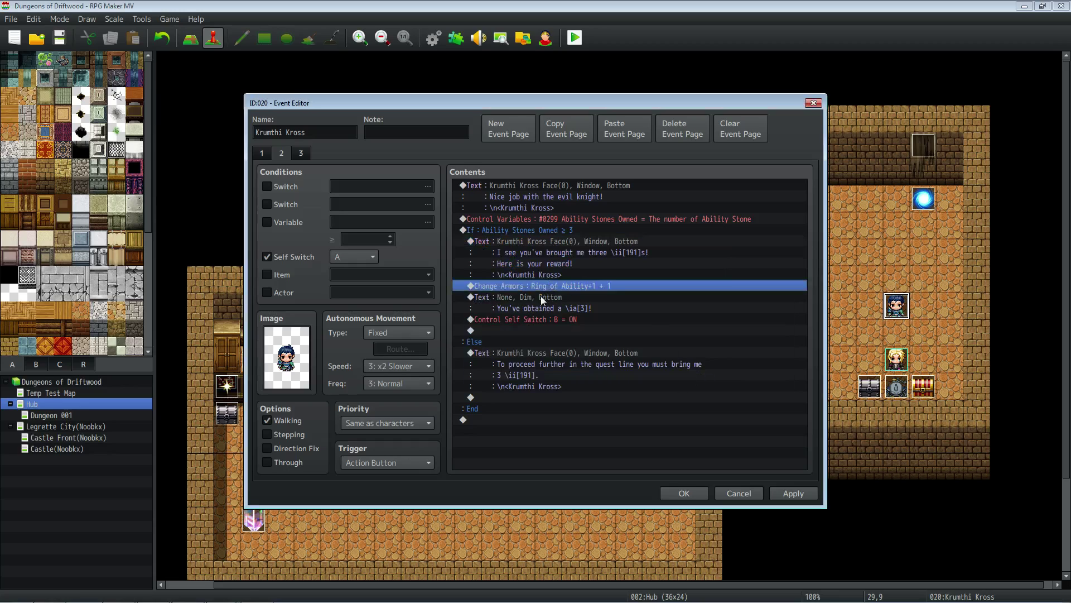
pyautogui.click(555, 303)
pyautogui.rightClick(563, 308)
pyautogui.click(582, 323)
pyautogui.click(704, 376)
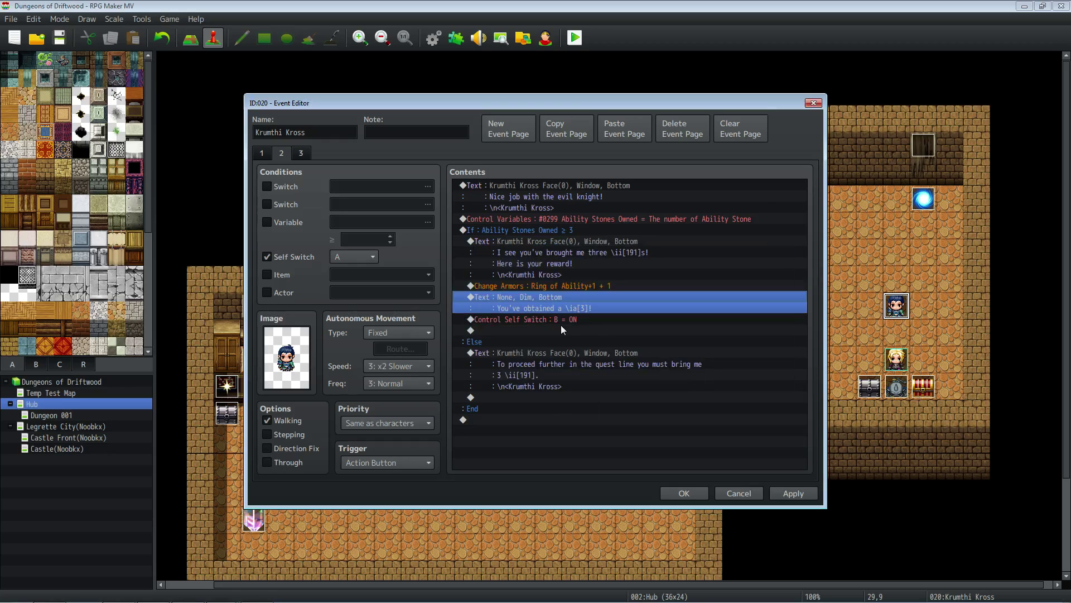
pyautogui.click(548, 319)
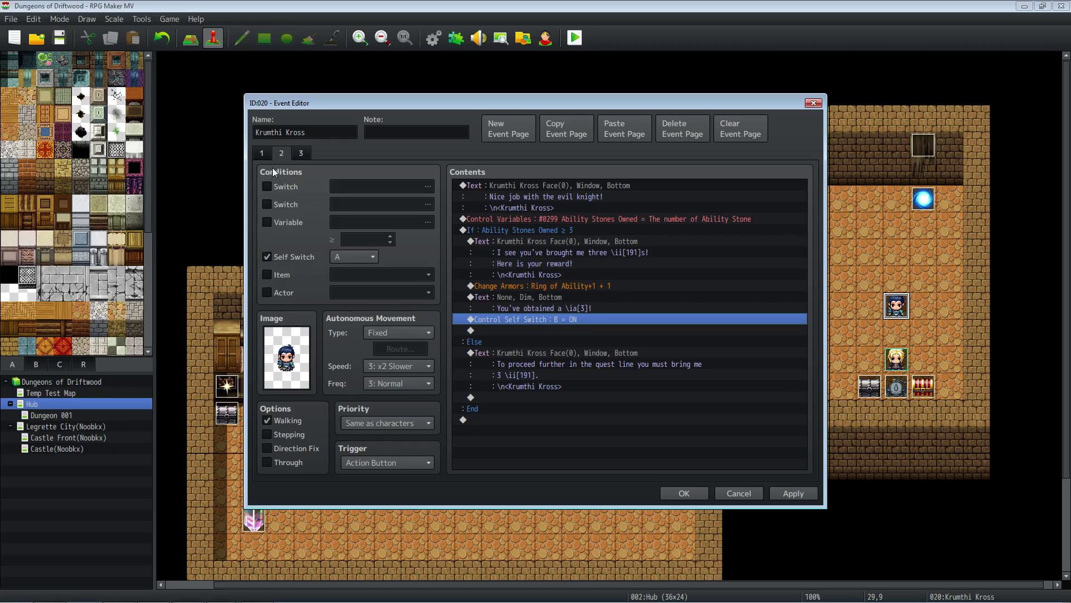
# Step: Review page 1's Change Gold +1000 and self switch A, then page 2's reward commands
pyautogui.click(262, 153)
pyautogui.click(597, 405)
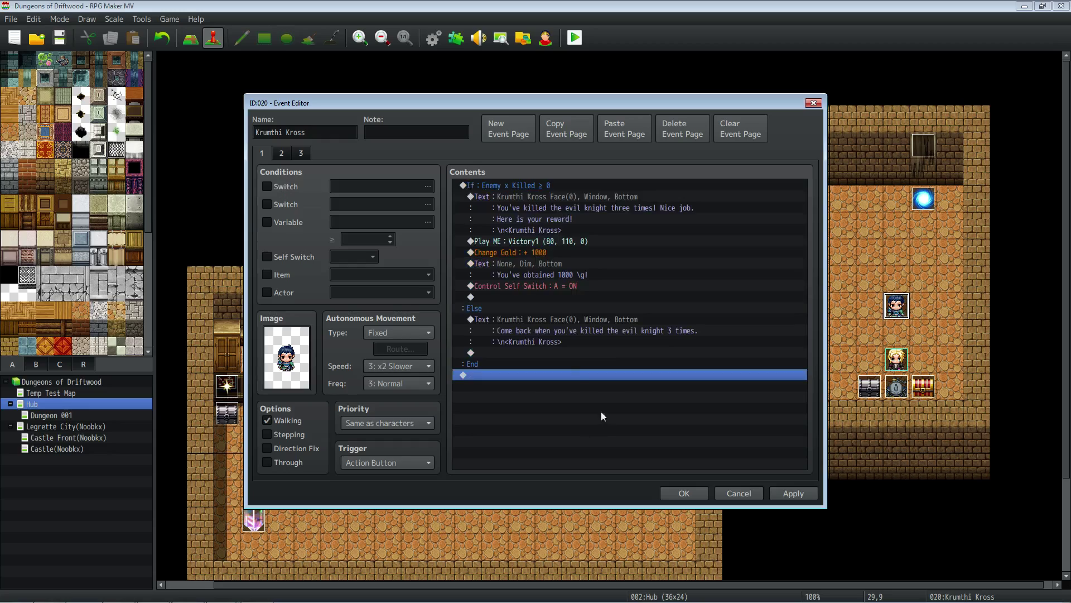
pyautogui.click(525, 253)
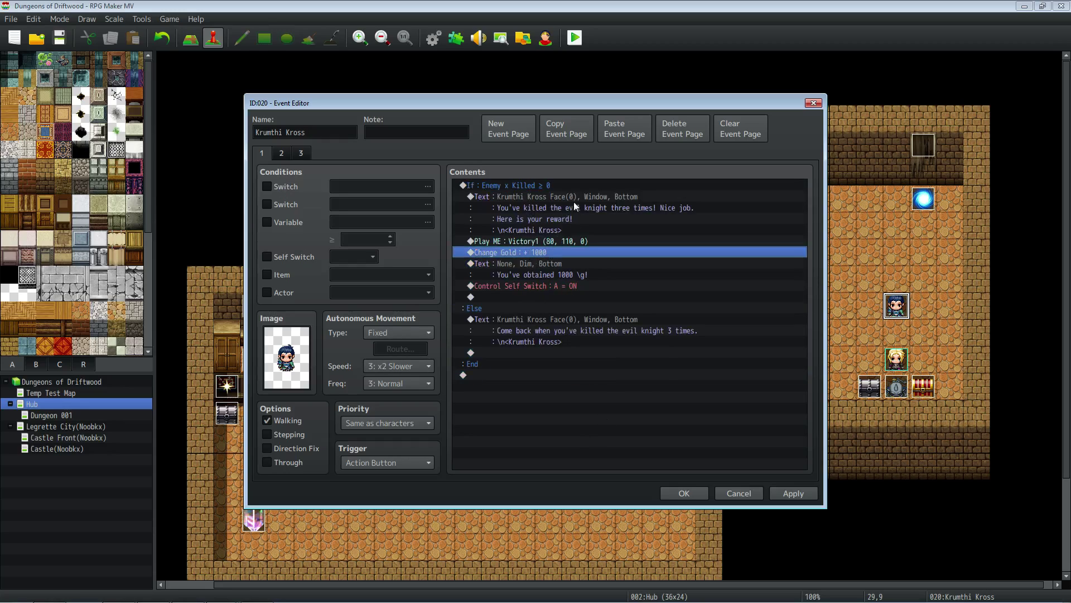
pyautogui.click(550, 285)
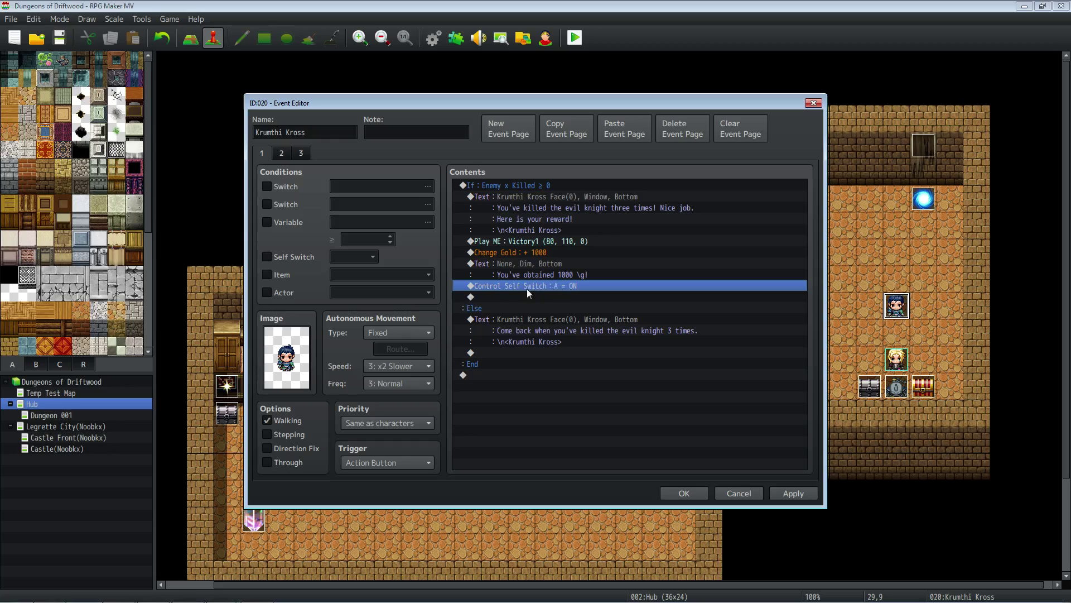
pyautogui.click(283, 153)
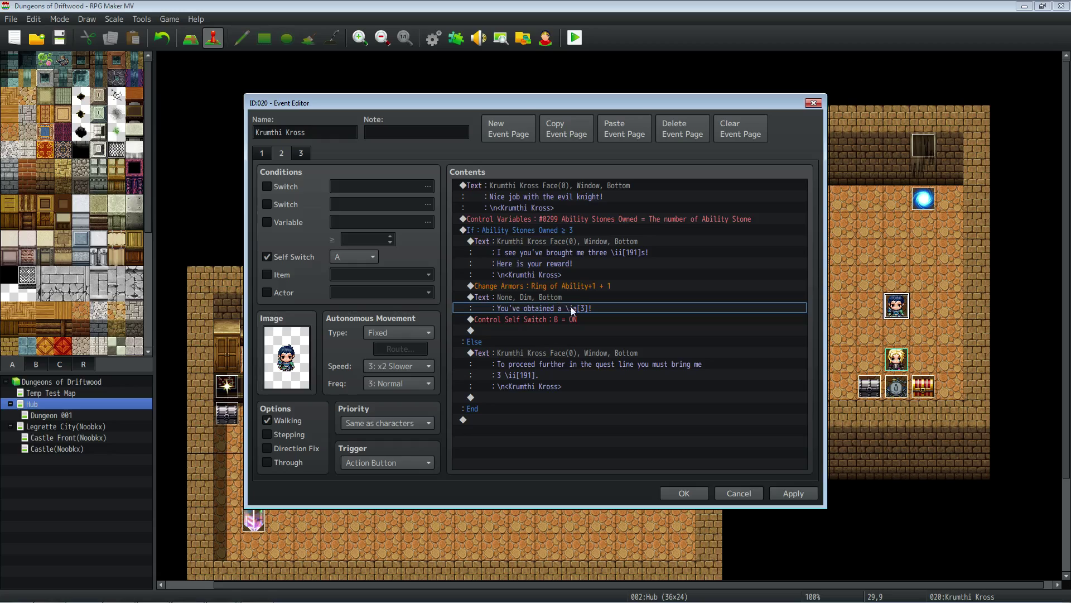
pyautogui.click(534, 231)
pyautogui.click(567, 257)
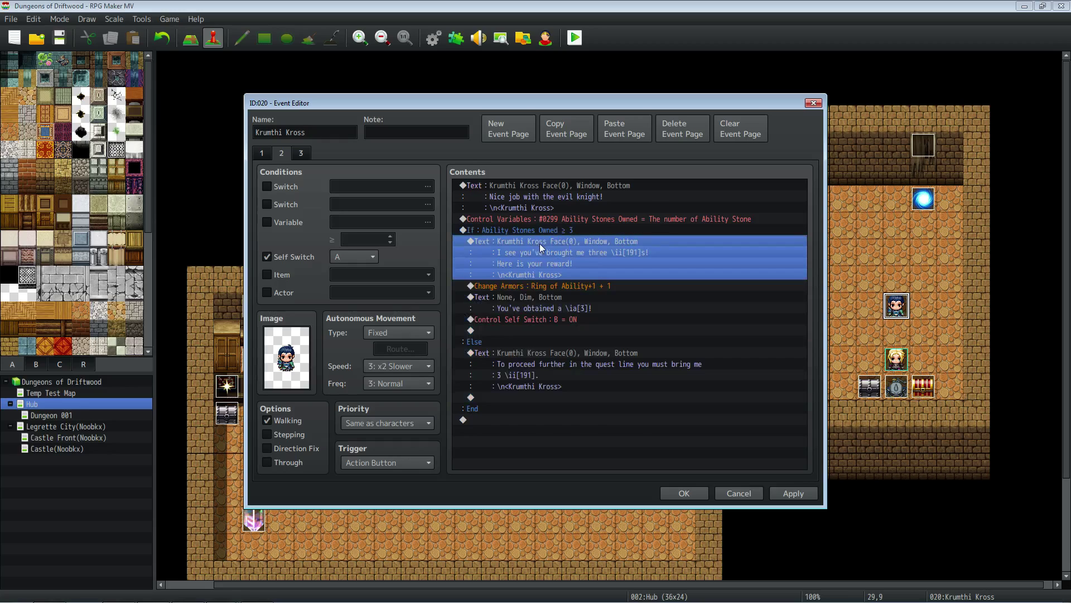
pyautogui.click(549, 319)
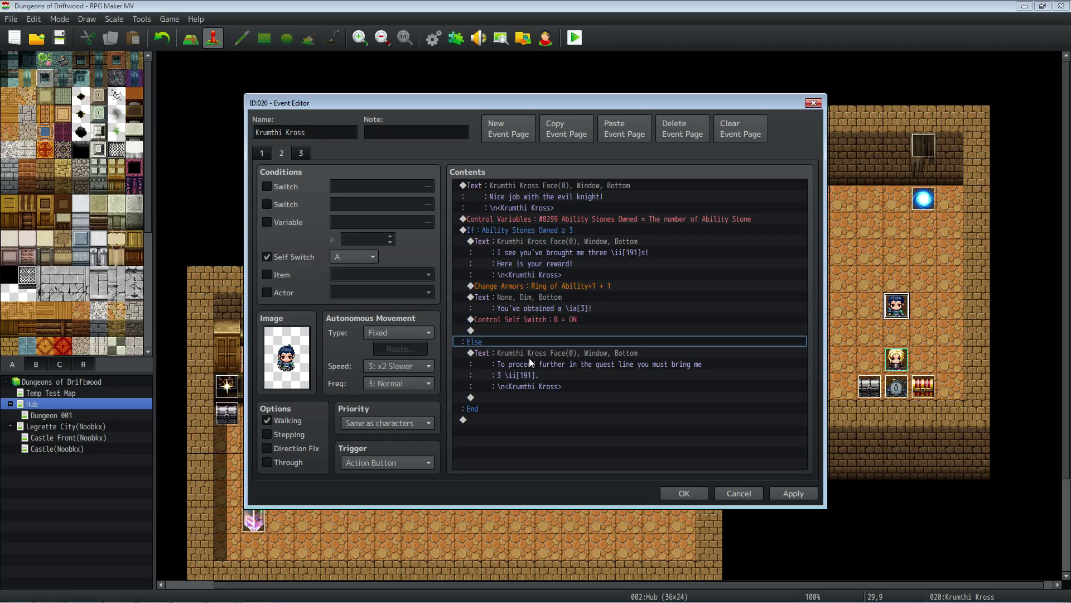
# Step: Re-confirm the Else message asking for 3 \ii[191] and apply the event changes
pyautogui.click(574, 351)
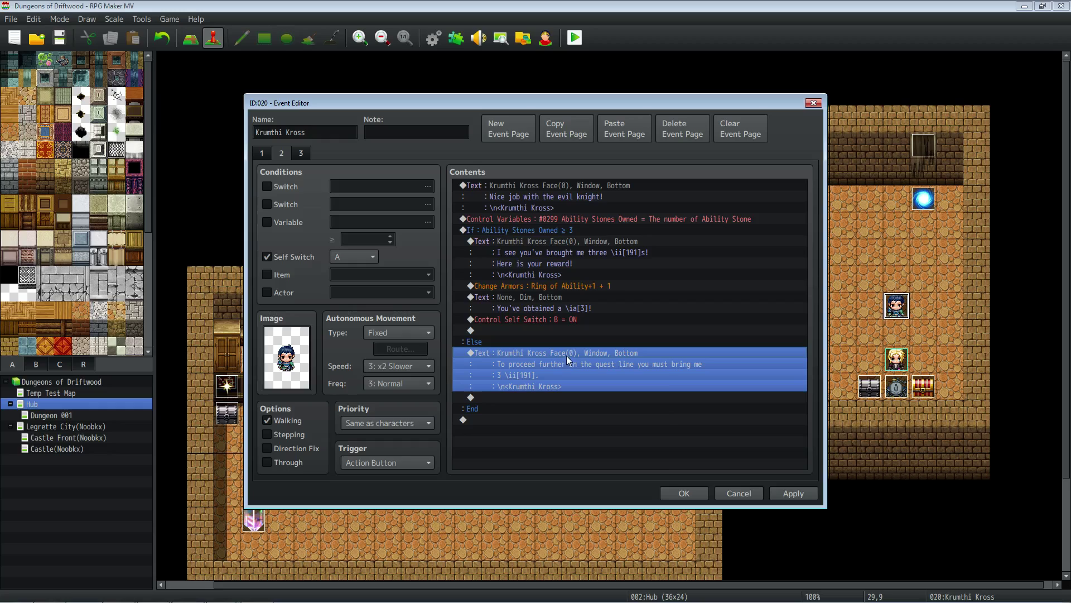
pyautogui.rightClick(567, 356)
pyautogui.click(589, 375)
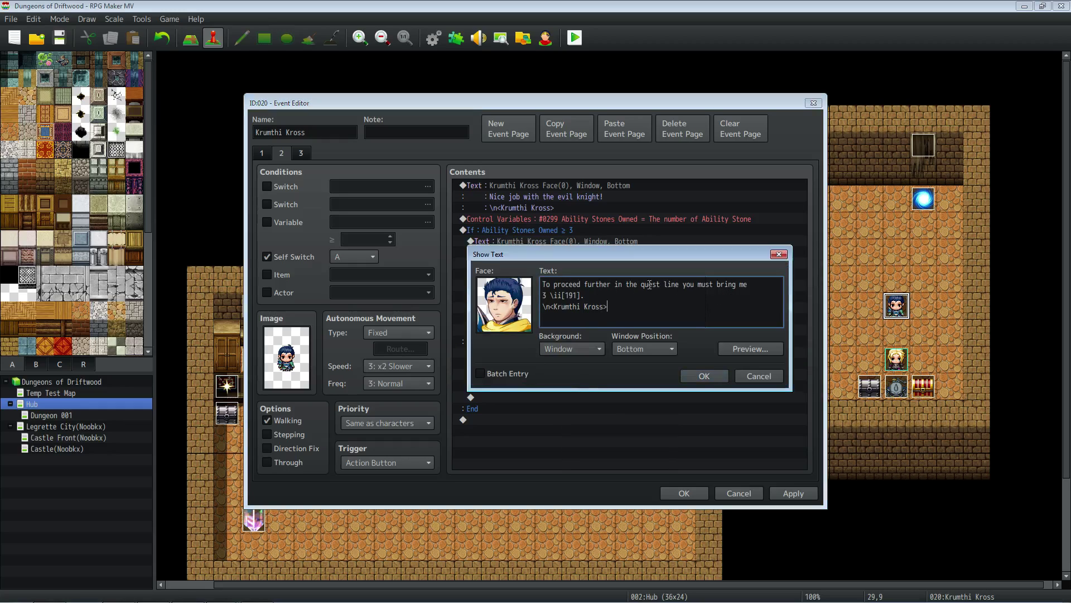
pyautogui.moveTo(589, 295); pyautogui.dragTo(549, 295)
pyautogui.doubleClick(571, 295)
pyautogui.click(701, 374)
pyautogui.click(793, 493)
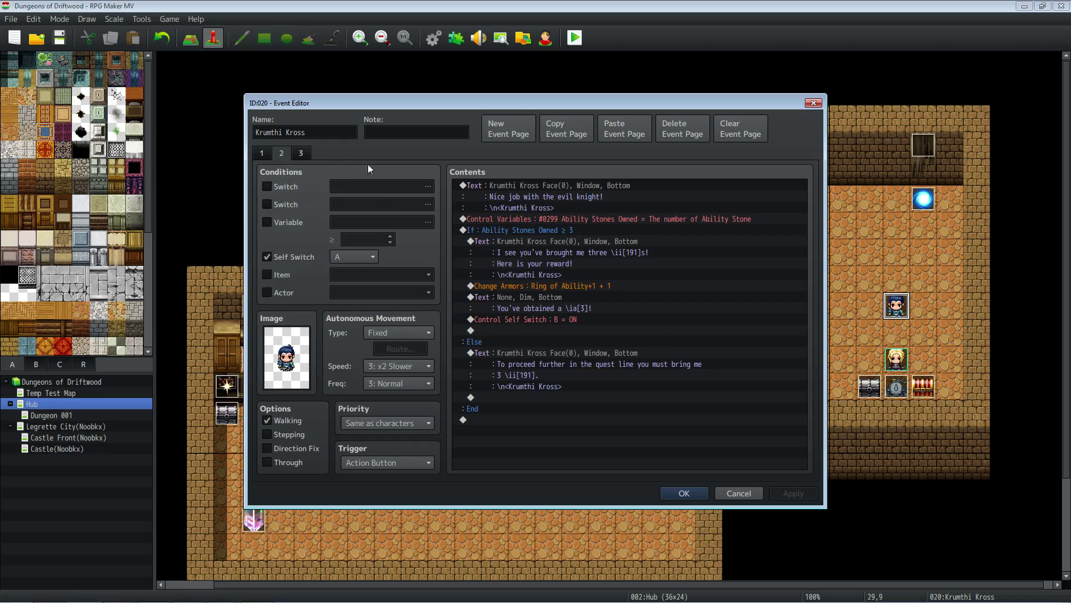
# Step: Review page 3's Show Text message, then close the Event Editor with OK
pyautogui.click(303, 152)
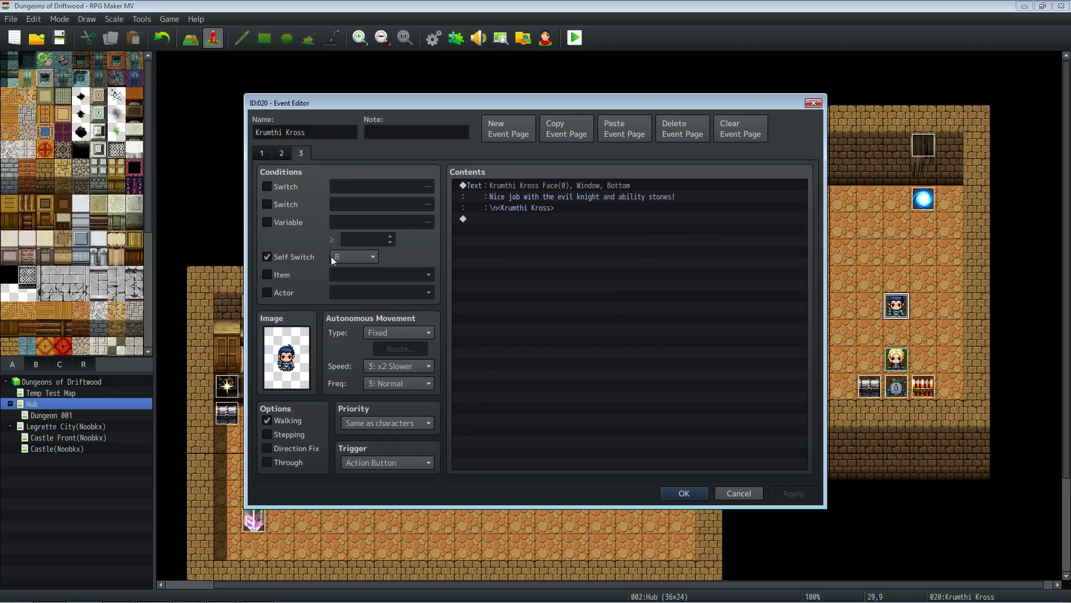
pyautogui.click(522, 186)
pyautogui.rightClick(524, 186)
pyautogui.click(518, 189)
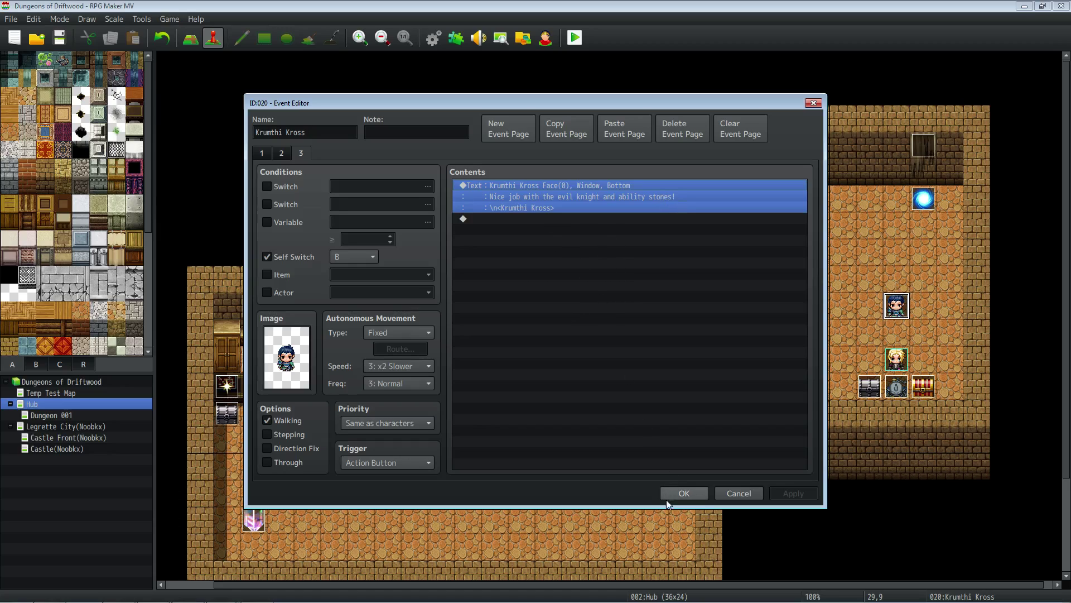
pyautogui.click(682, 493)
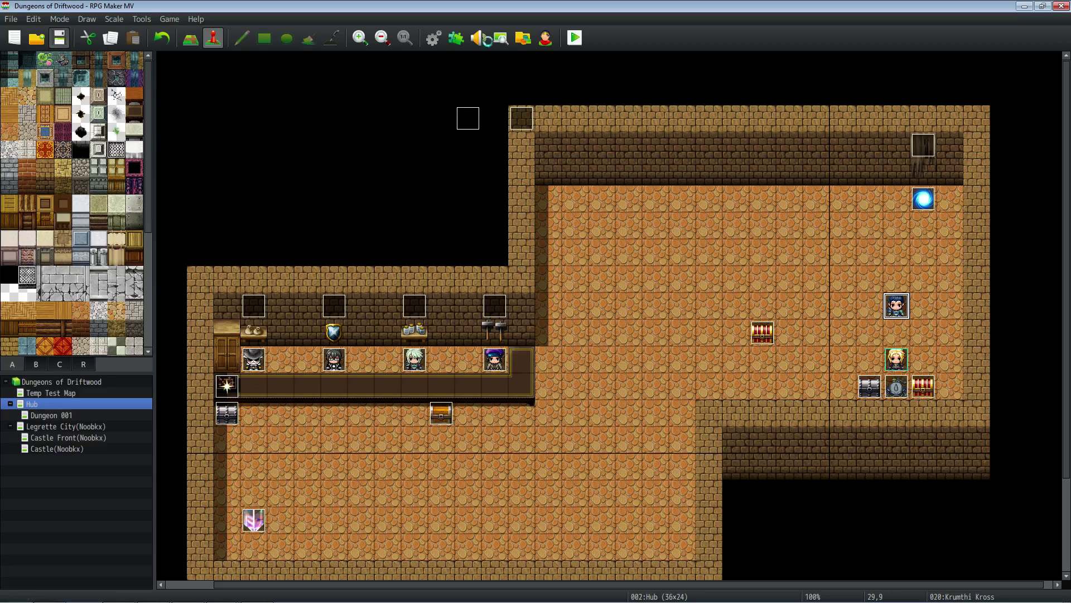
# Step: Playtest a new game: Krumthi Kross pays 1000 G, then asks for 3 Ability Stone
pyautogui.click(574, 37)
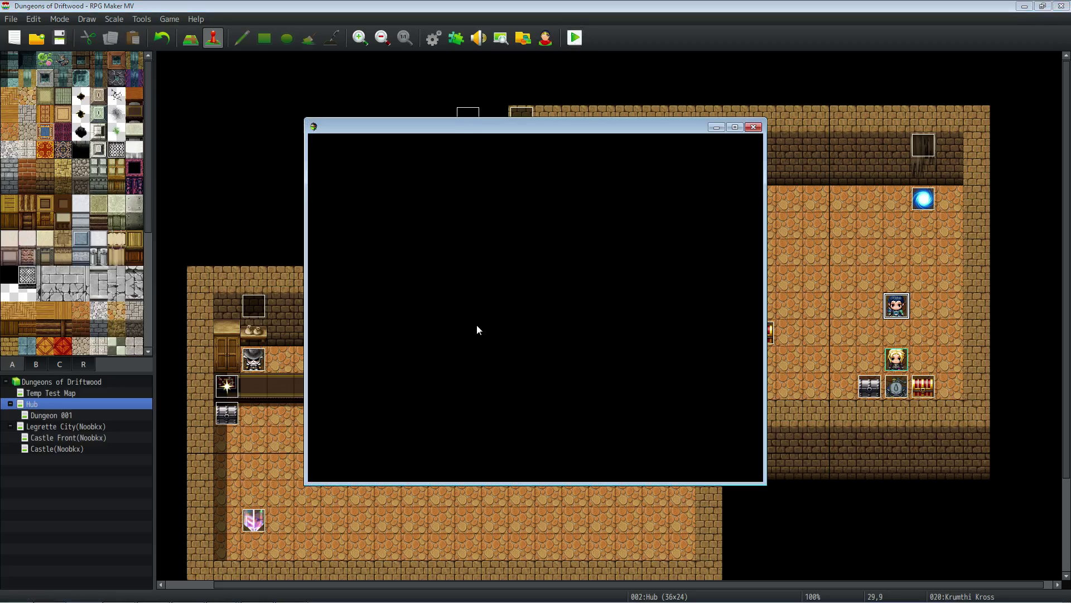
pyautogui.press('Return')
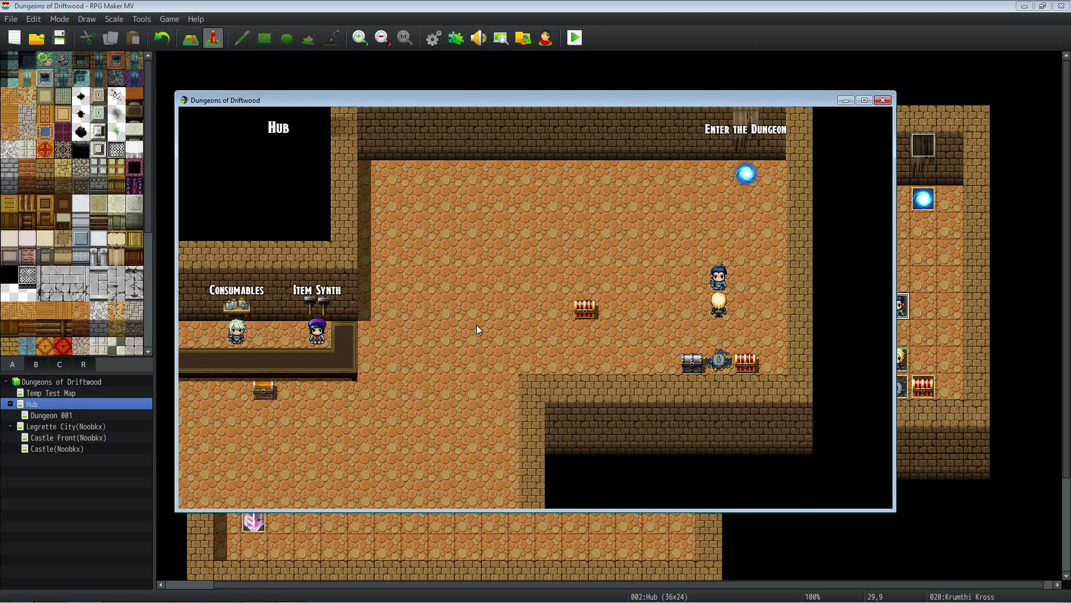
pyautogui.press('Return')
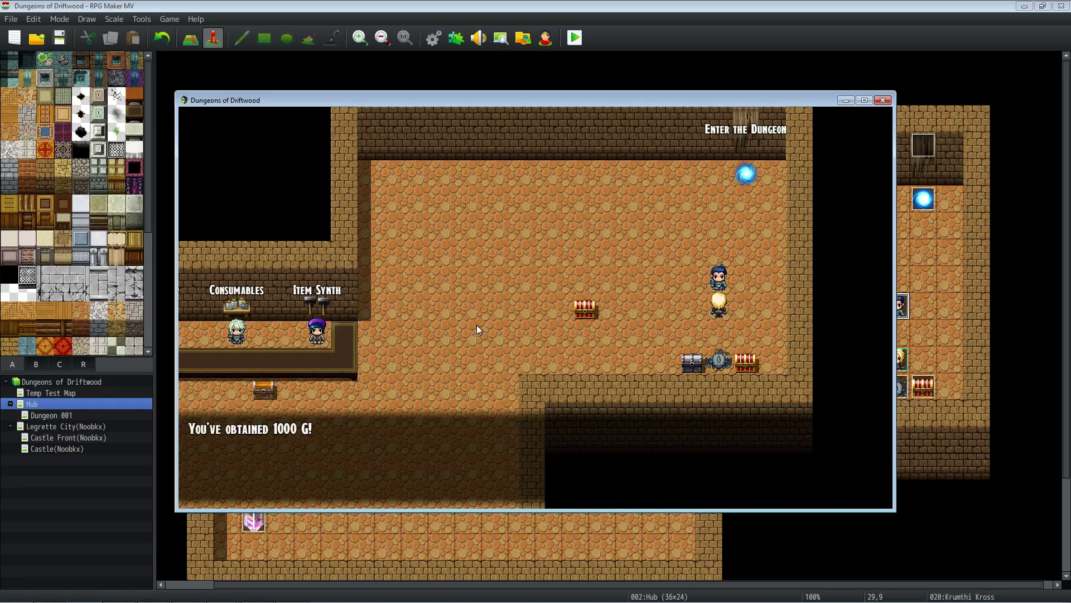
pyautogui.press('Return')
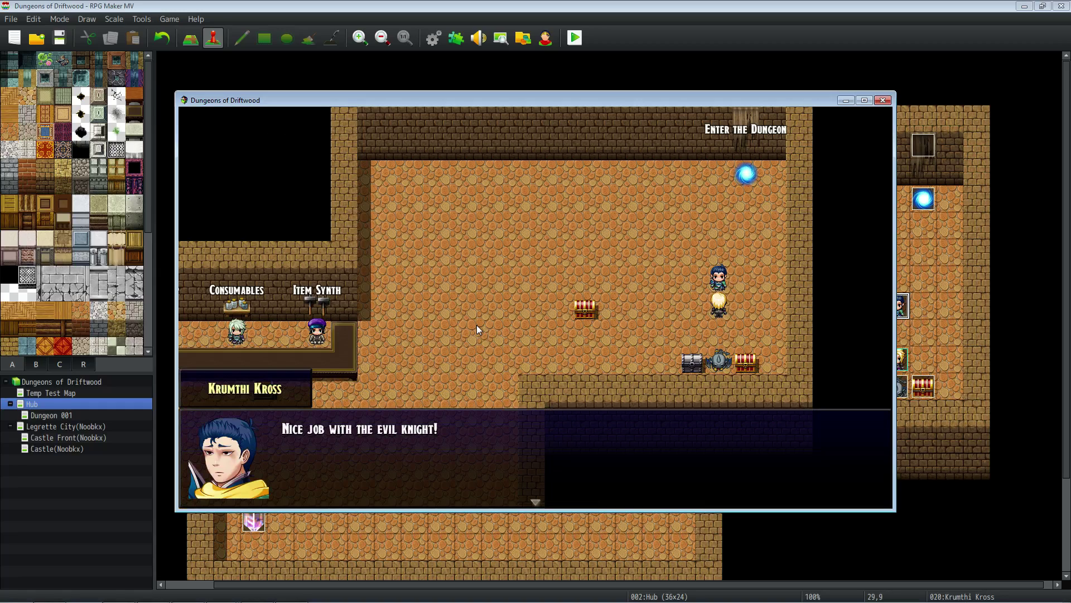
pyautogui.press('Return')
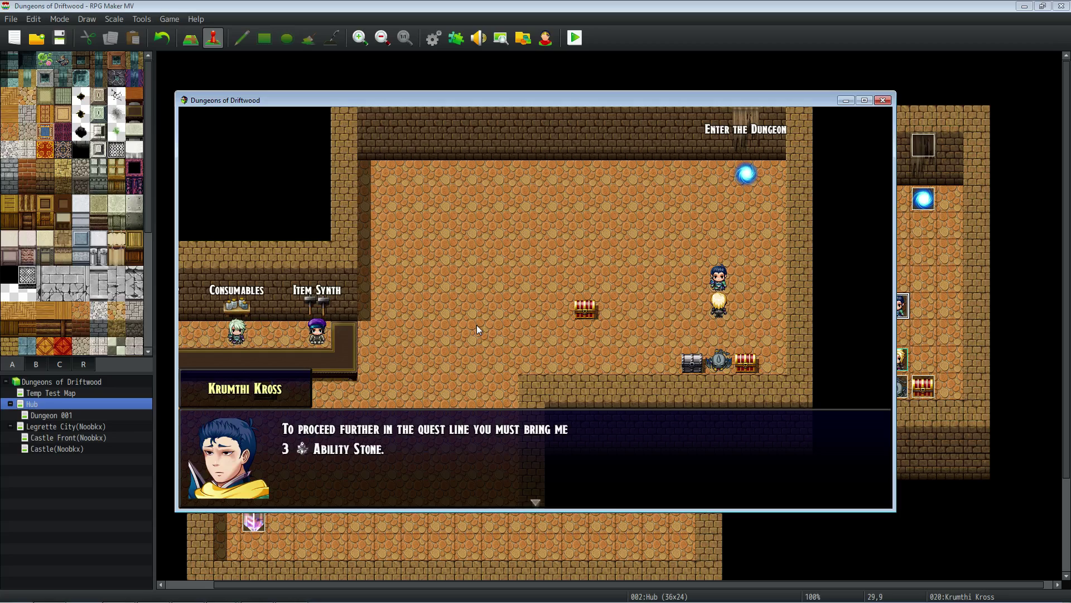
pyautogui.press('Return')
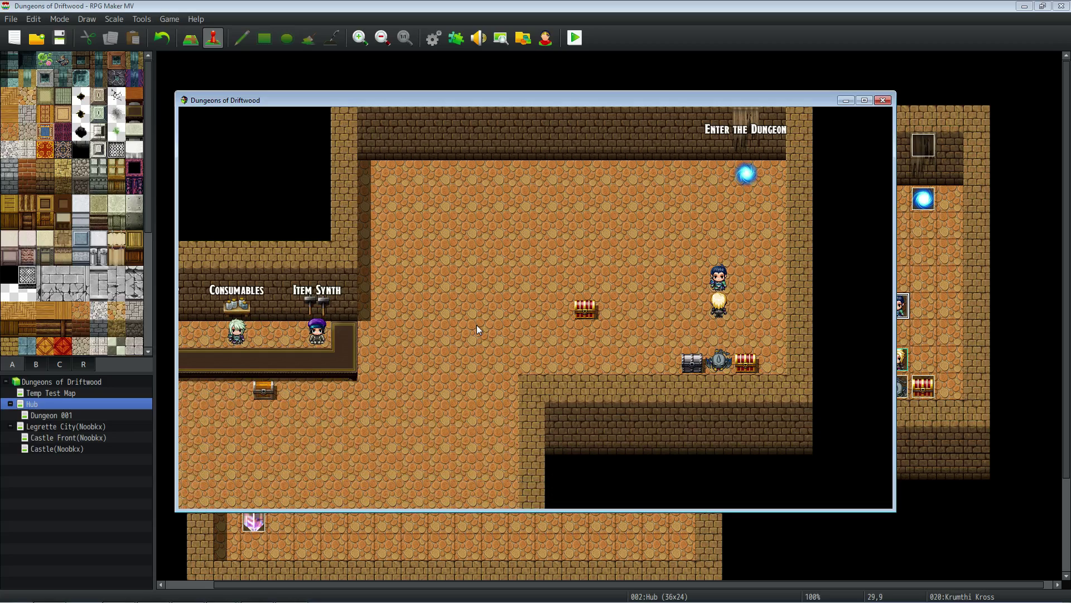
pyautogui.press('Return')
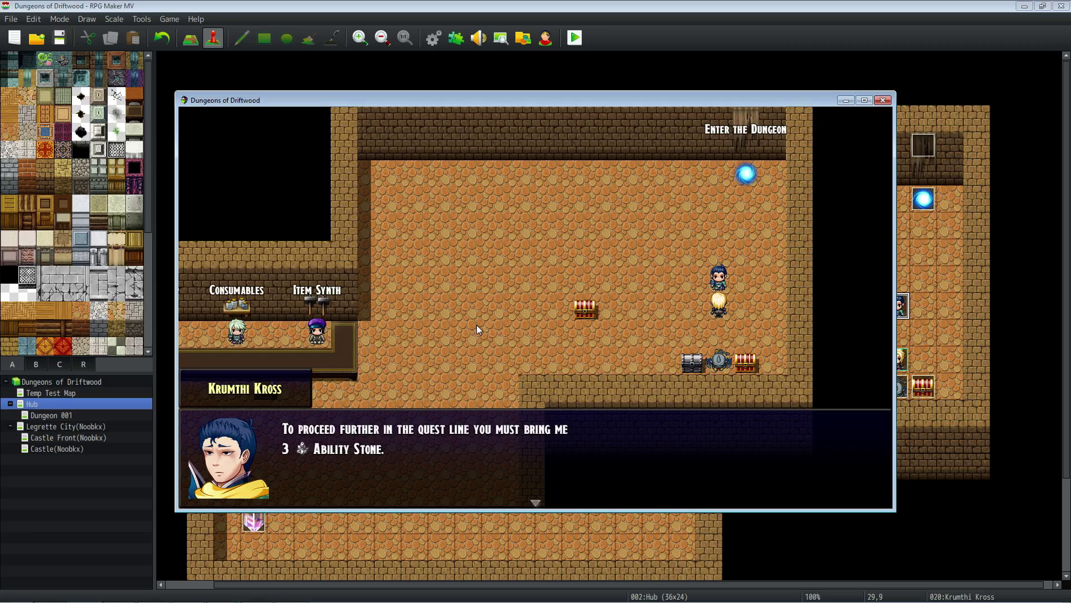
pyautogui.press('Return')
pyautogui.press('Return')
pyautogui.press('Return')
pyautogui.press('Return')
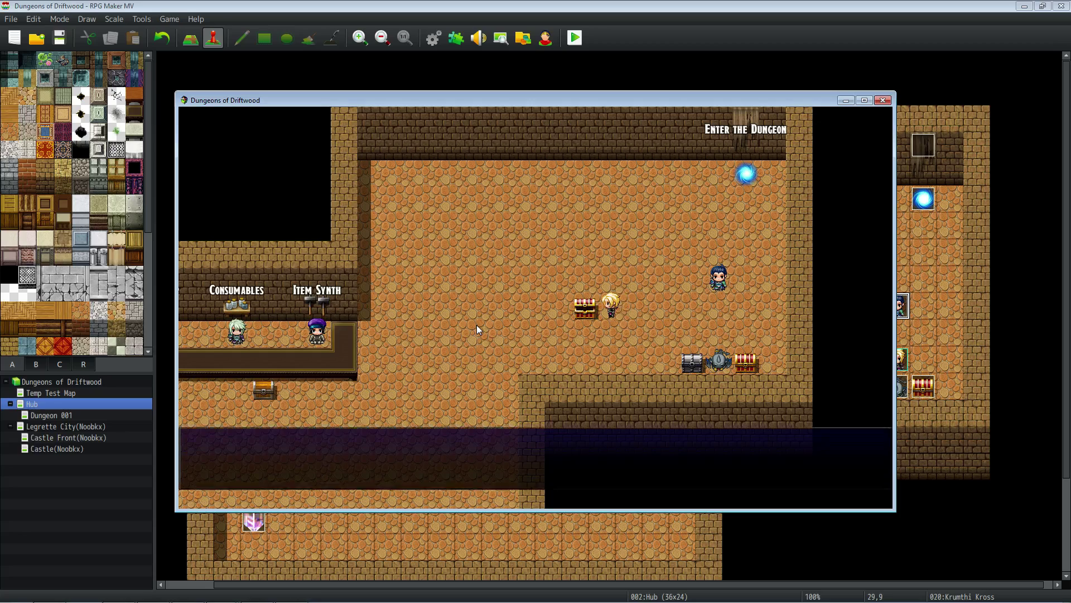
# Step: Loot the chest's Ability Stones, check the inventory, and collect the Ring of Ability+1 from Krumthi Kross
pyautogui.press('Return')
pyautogui.press('Escape')
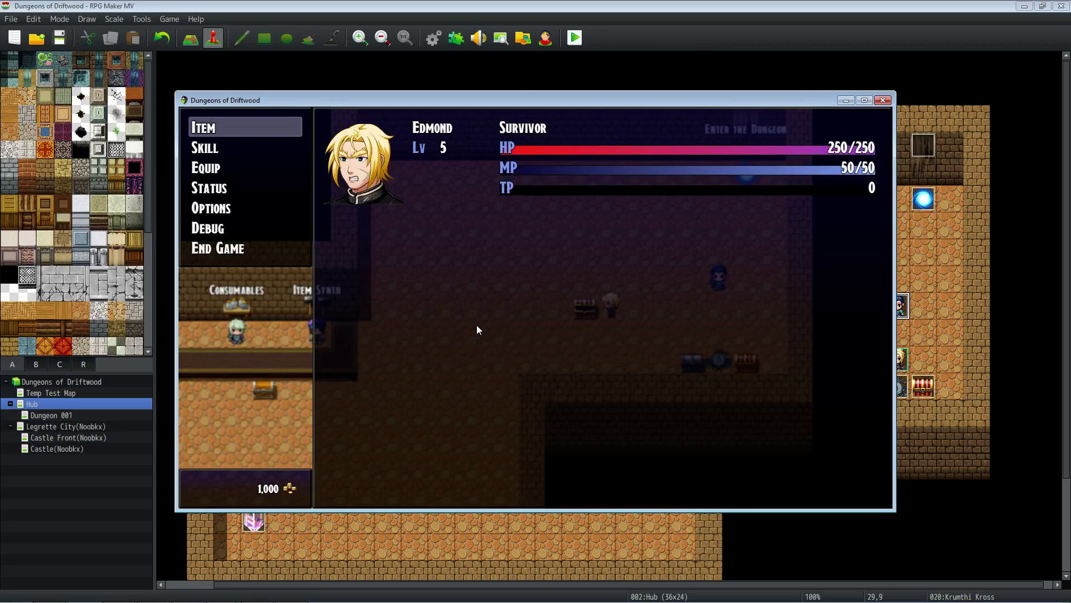
pyautogui.press('Return')
pyautogui.press('Return')
pyautogui.press('Escape')
pyautogui.press('Escape')
pyautogui.press('Escape')
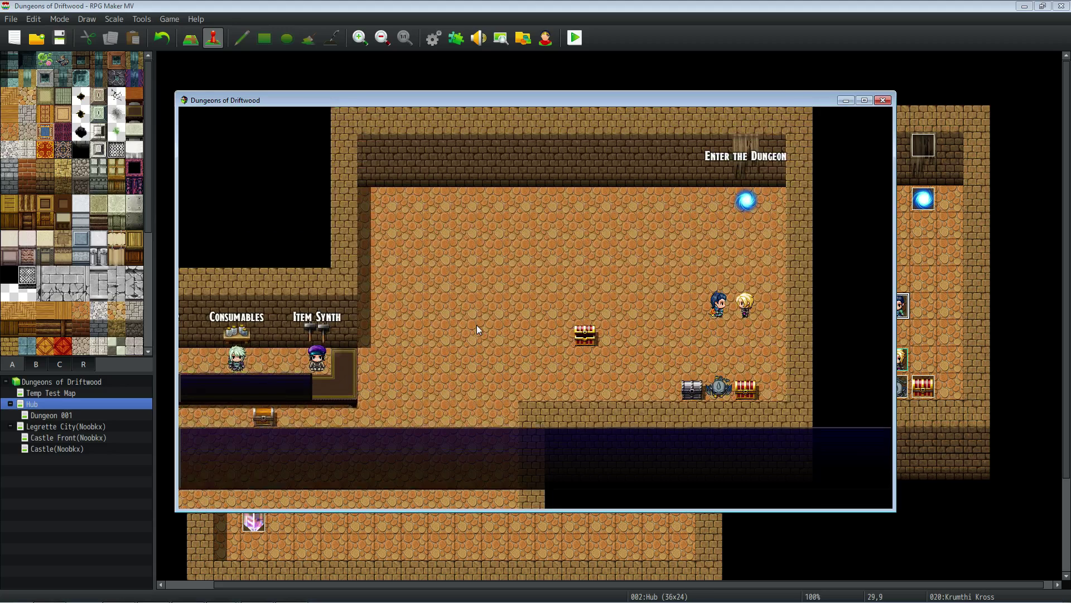
pyautogui.press('Return')
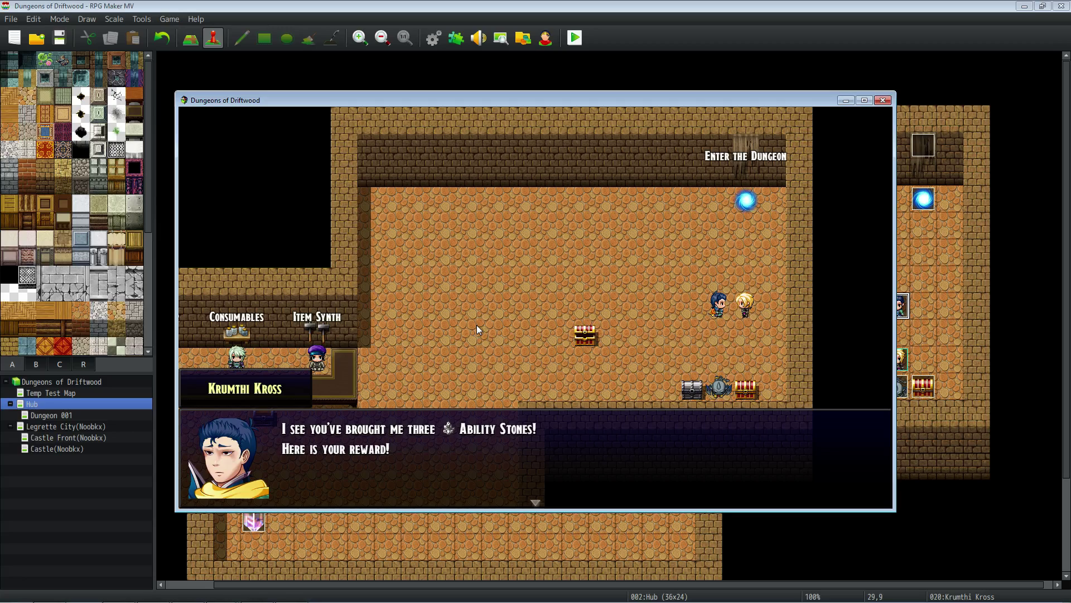
pyautogui.press('Return')
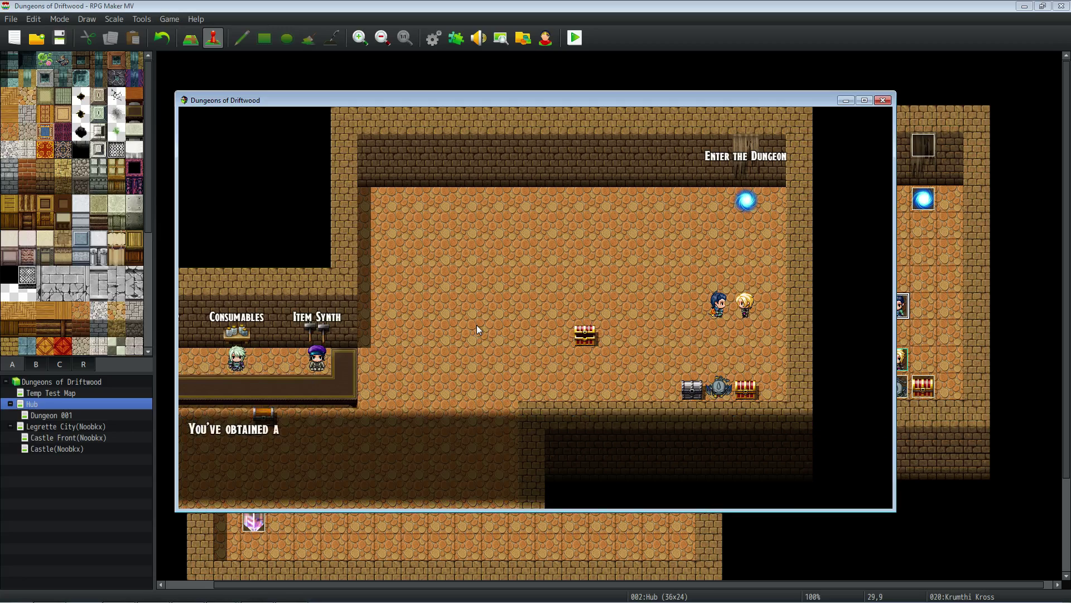
pyautogui.press('Return')
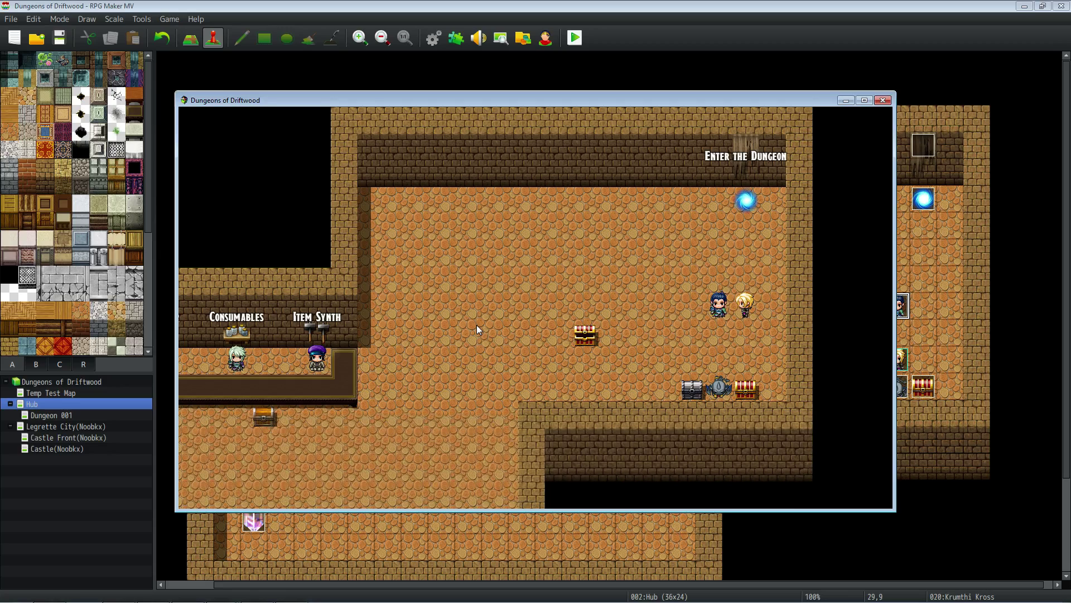
pyautogui.press('Return')
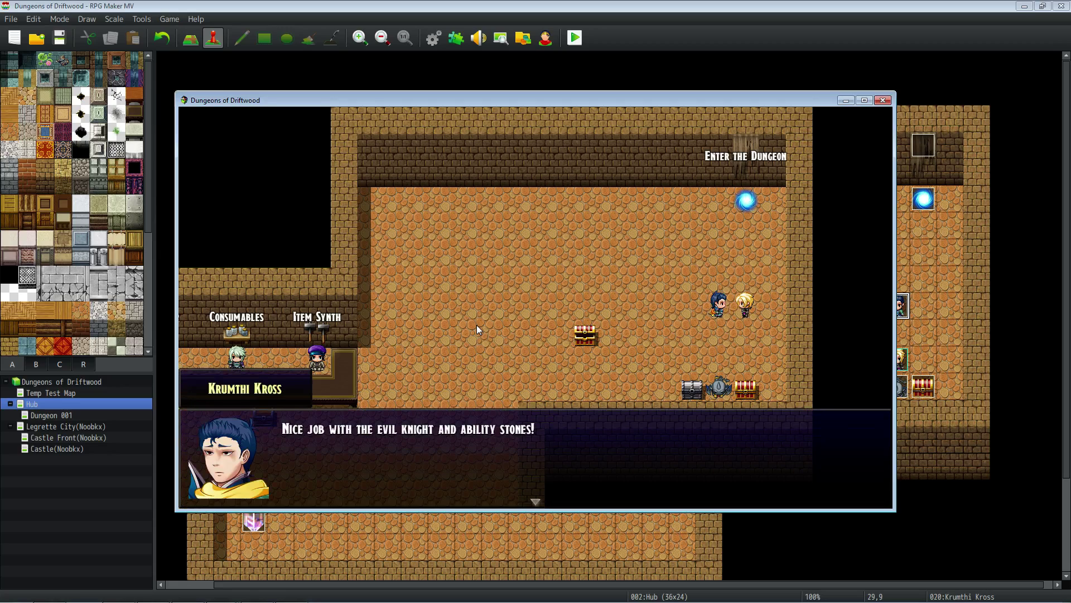
pyautogui.press('Return')
pyautogui.press('Return')
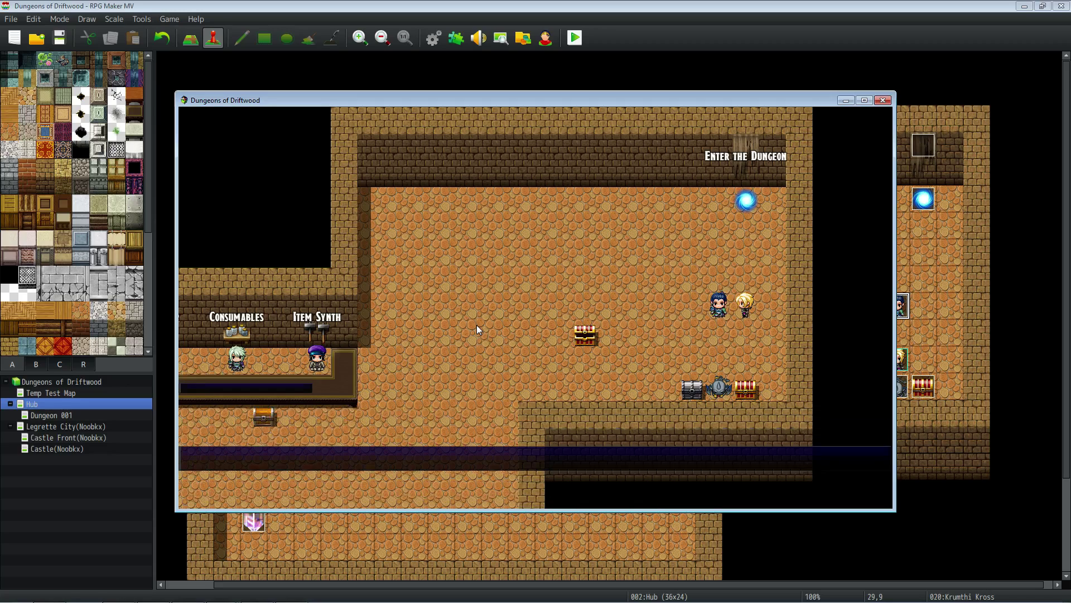
# Step: Talk to Krumthi Kross again to hear his repeated closing line, then walk the hero away
pyautogui.press('Return')
pyautogui.press('Left')
pyautogui.press('Up')
pyautogui.press('Return')
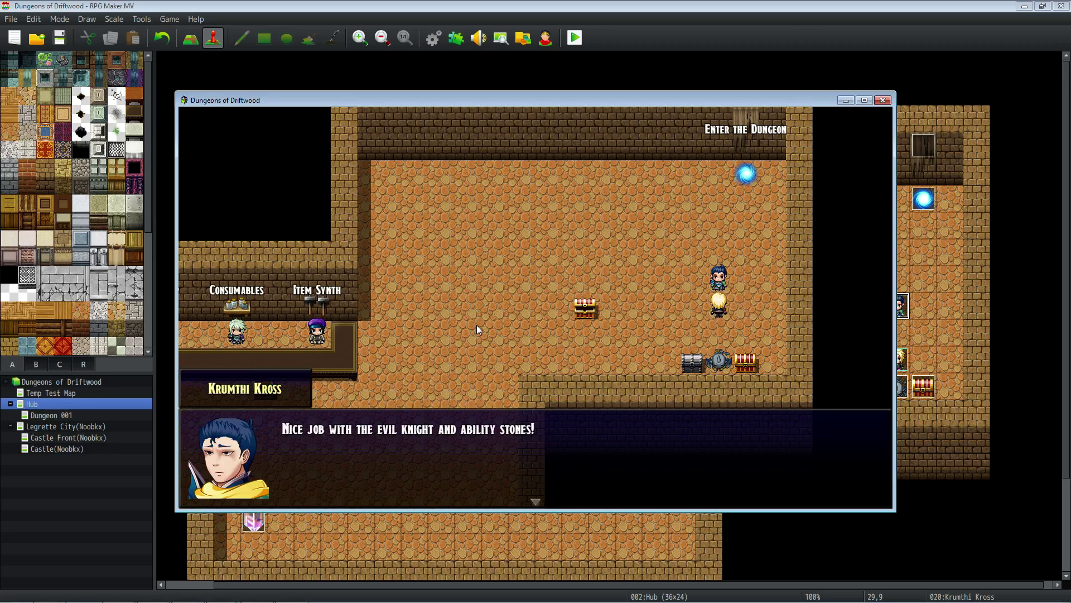
pyautogui.press('Return')
pyautogui.press('Left')
pyautogui.press('Left')
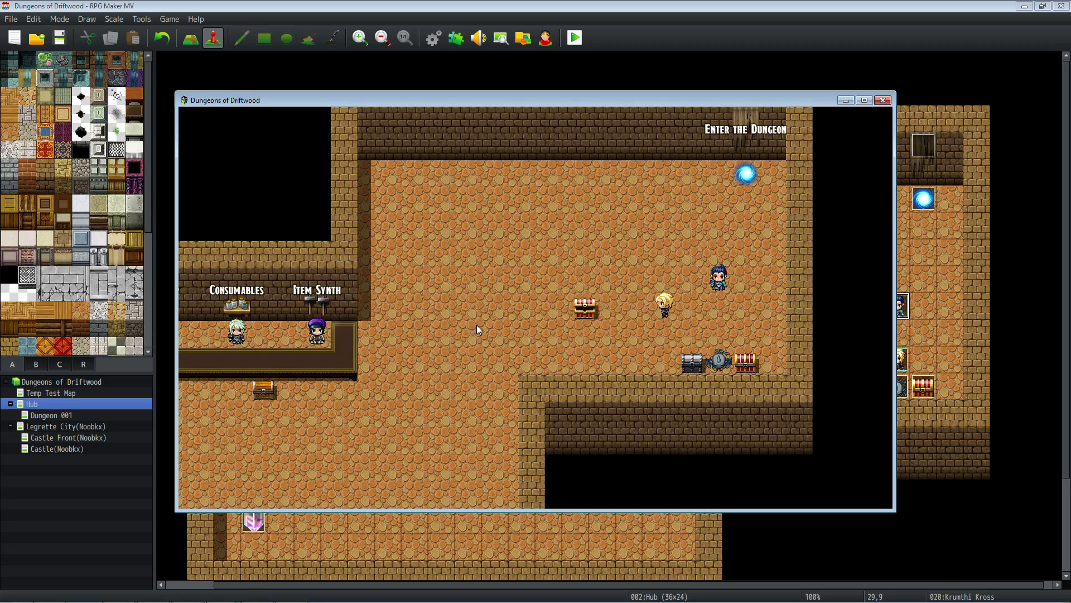
pyautogui.press('Left')
pyautogui.press('Left')
pyautogui.press('Down')
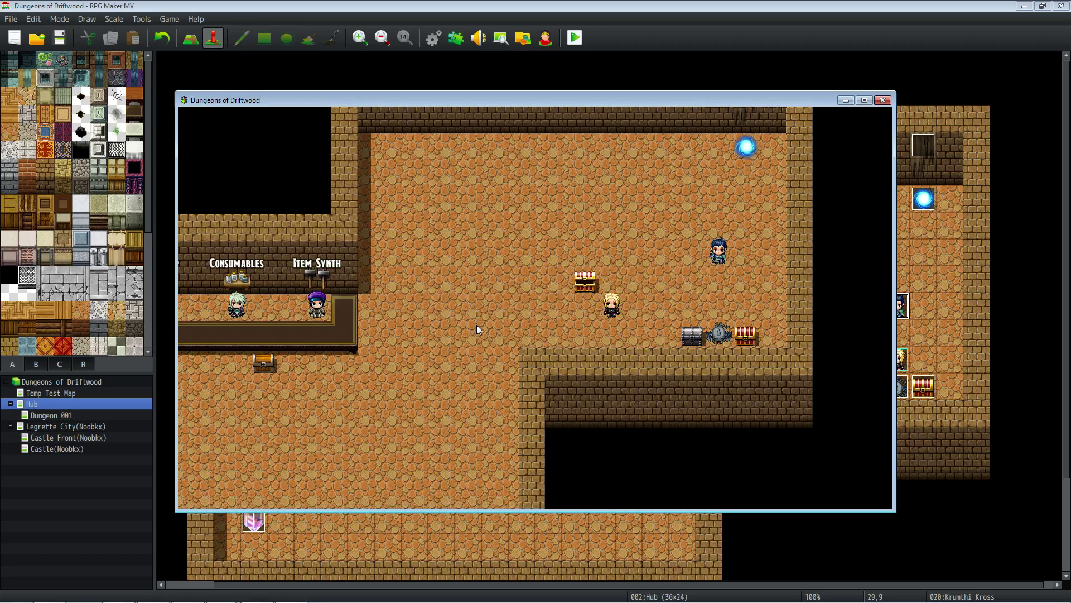